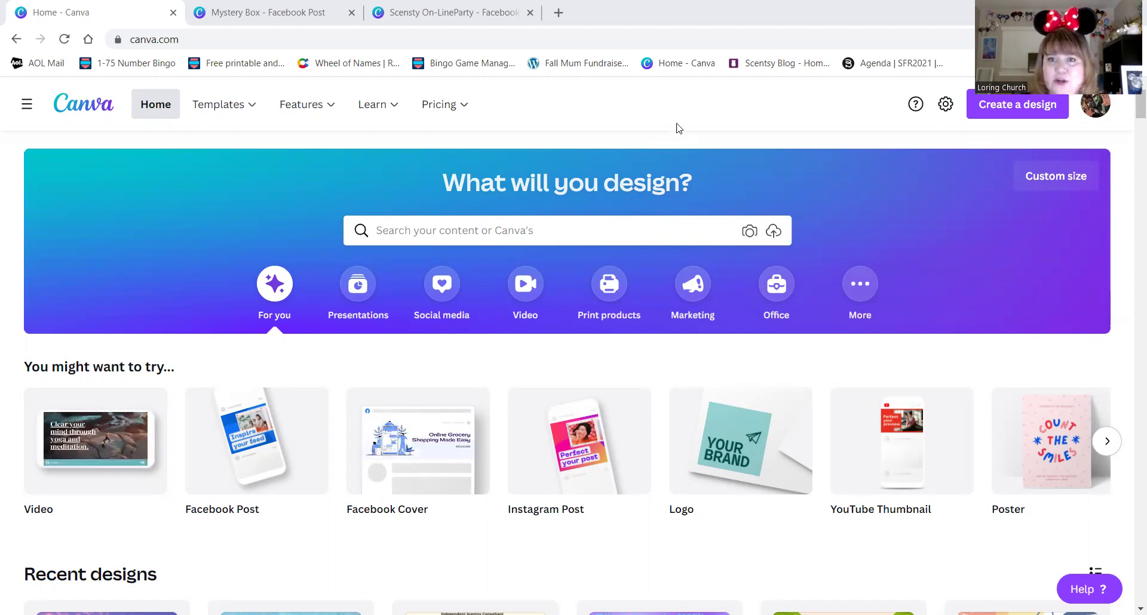
Pick Facebook Post from the Create a design list to open a blank post.
click(995, 108)
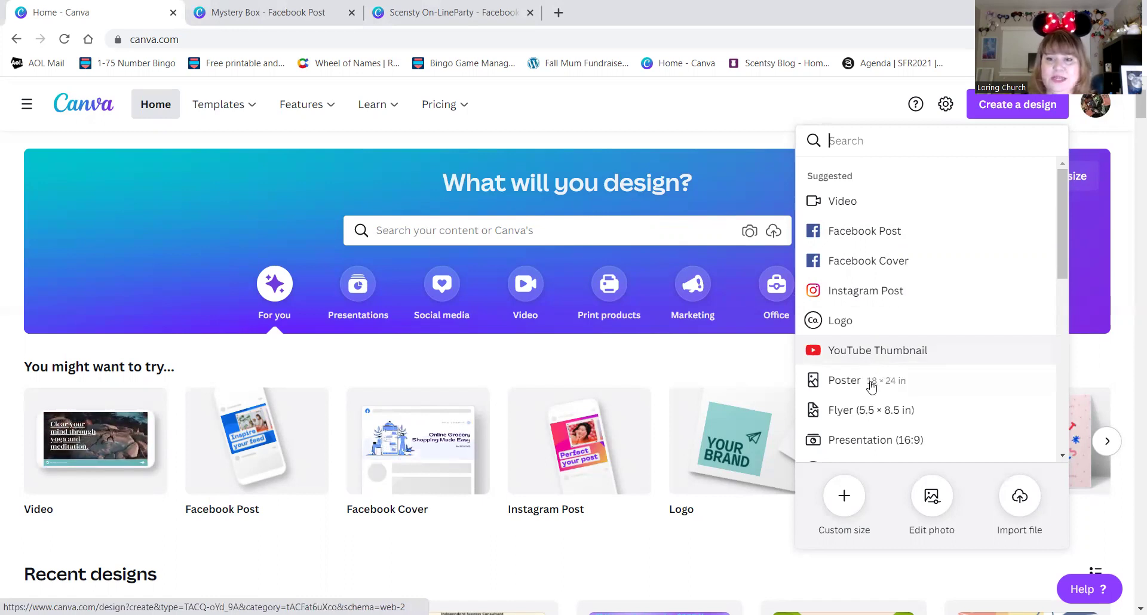
scroll(869, 387, down, 3)
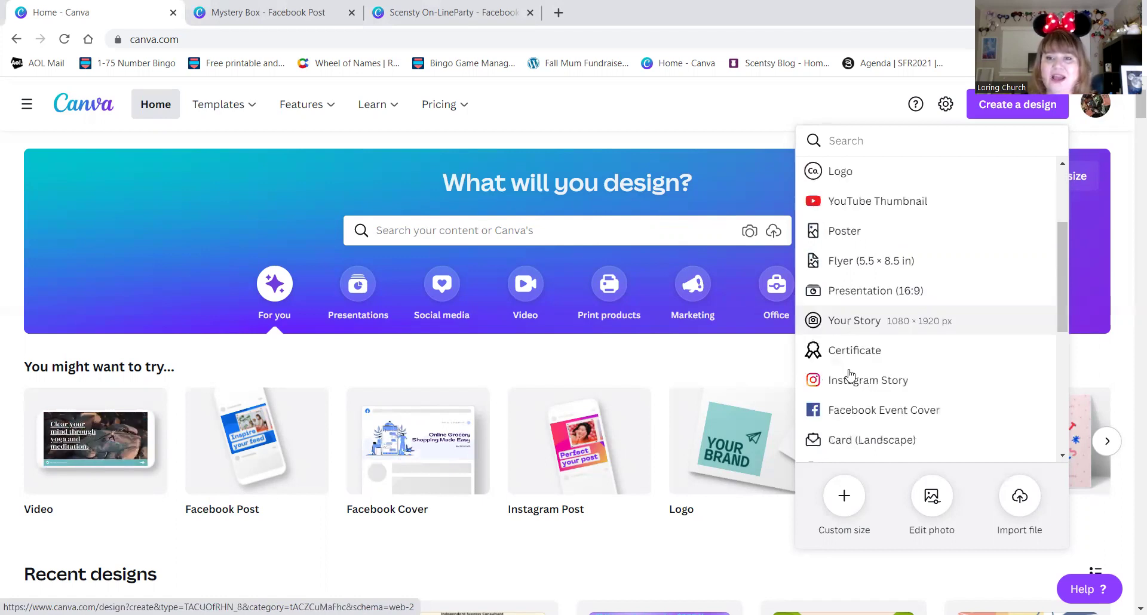
scroll(866, 337, down, 4)
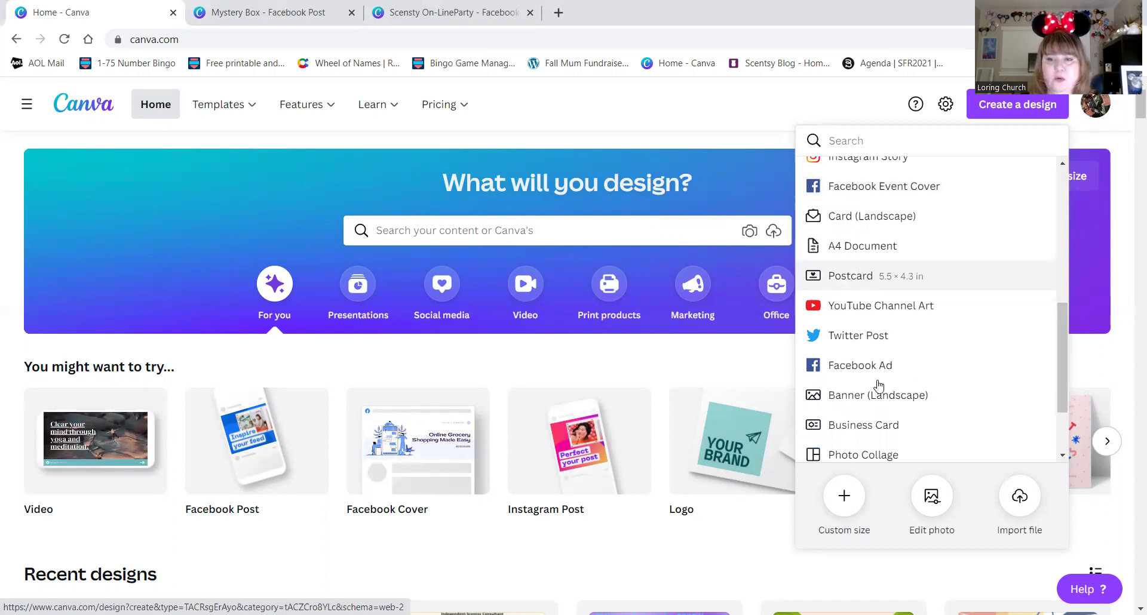
scroll(842, 370, down, 1)
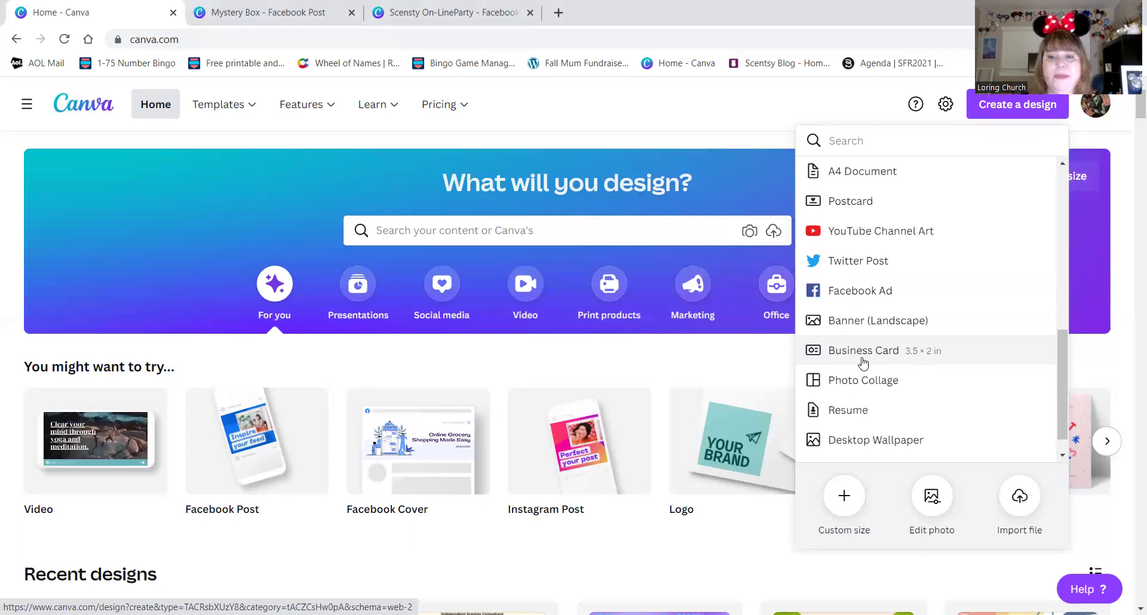
scroll(863, 366, up, 2)
scroll(865, 372, up, 4)
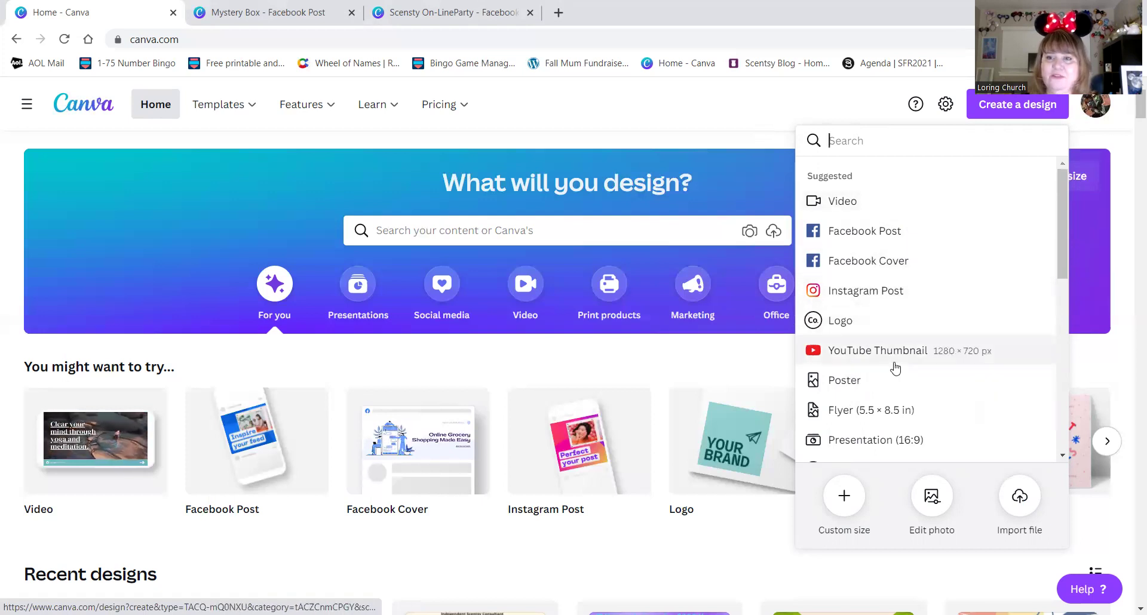
click(866, 232)
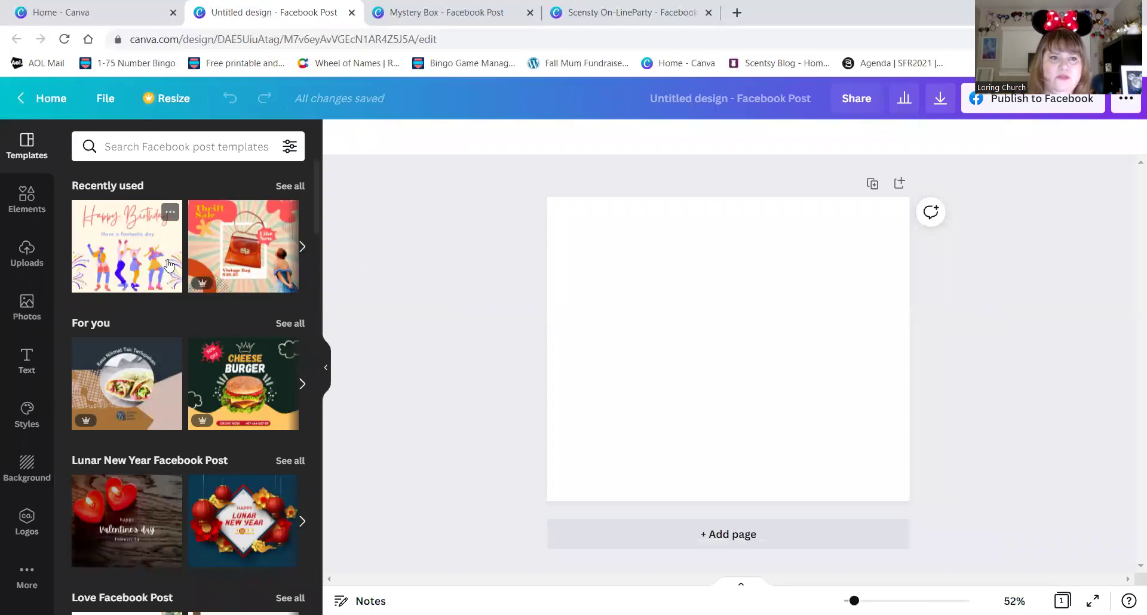
Show the previously uploaded product images in the Uploads panel.
click(27, 257)
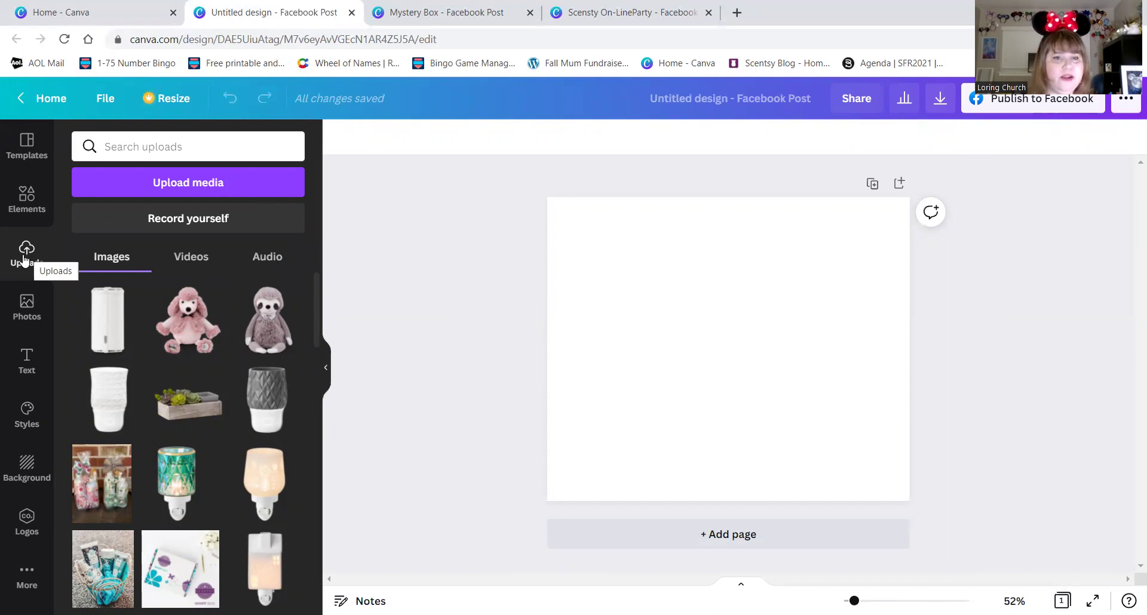
Upload the coconut daiquiri body soak, body wash and sugar scrub images from Downloads.
click(172, 184)
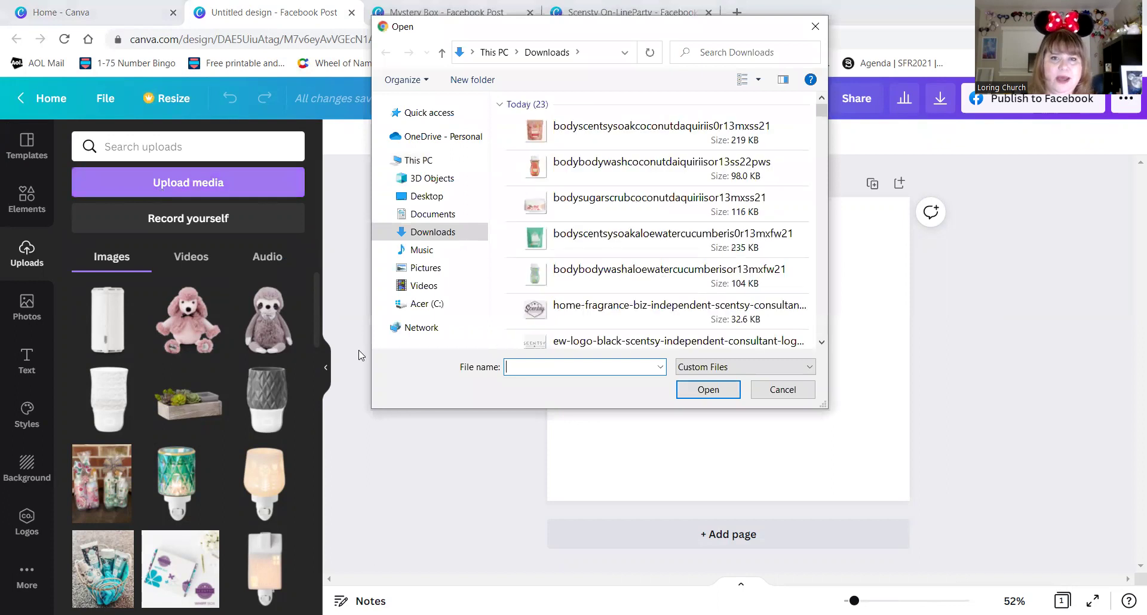
click(511, 134)
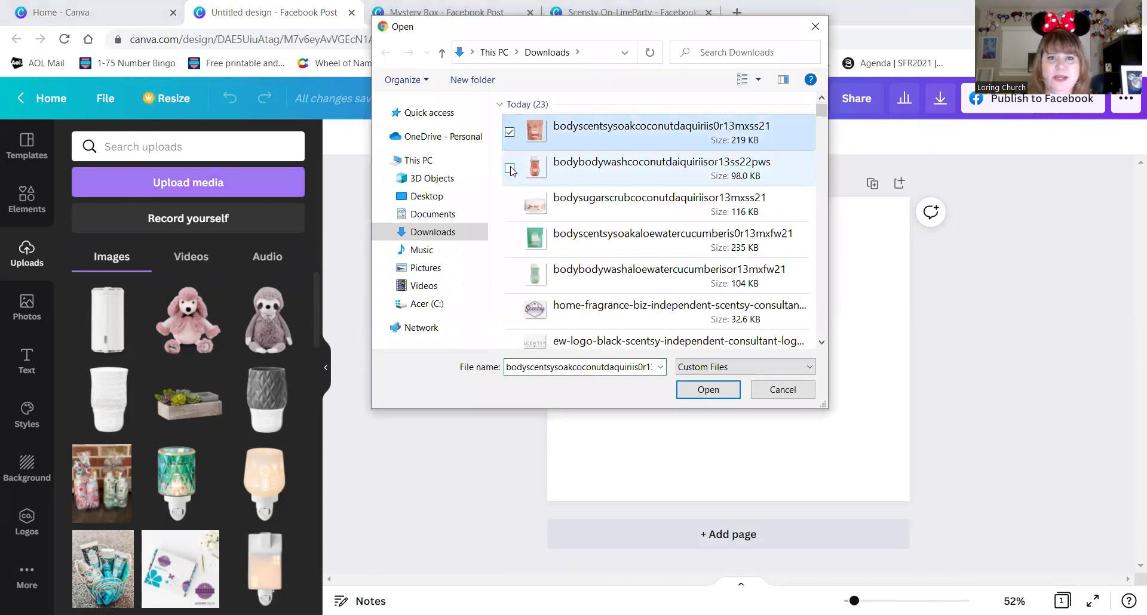
click(511, 169)
click(511, 205)
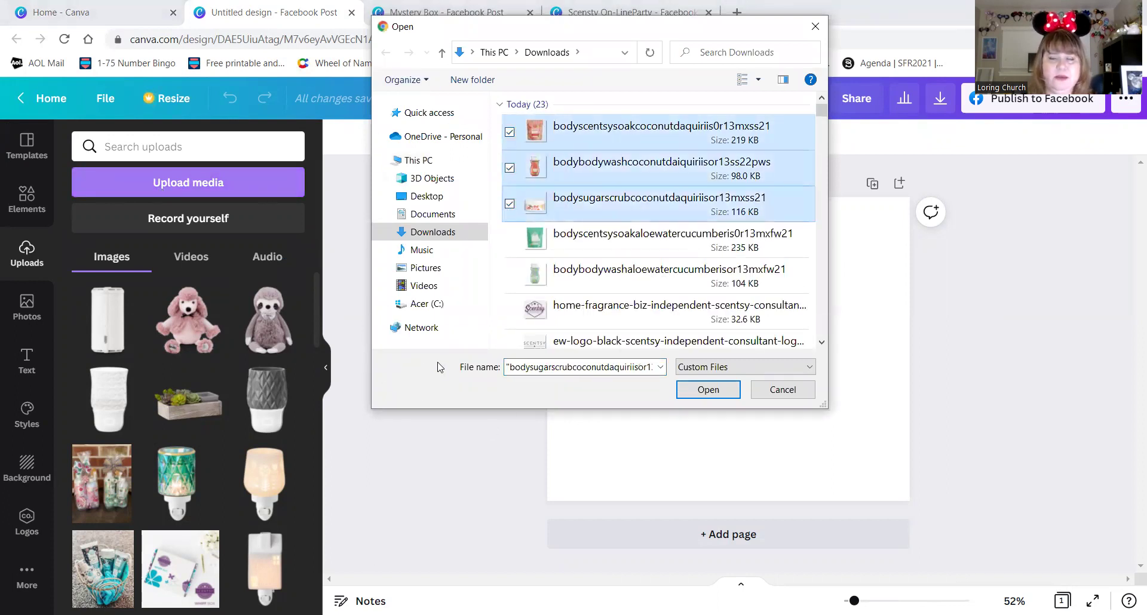
click(705, 391)
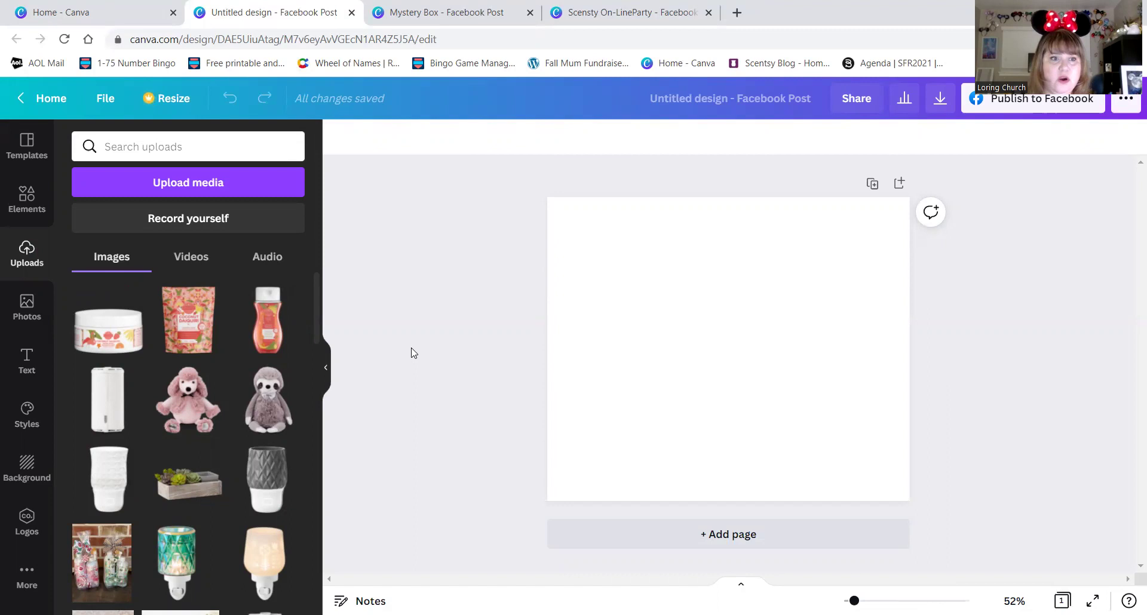
Search the stock photo library for 'bathtub', correcting the misspelled search word.
click(25, 308)
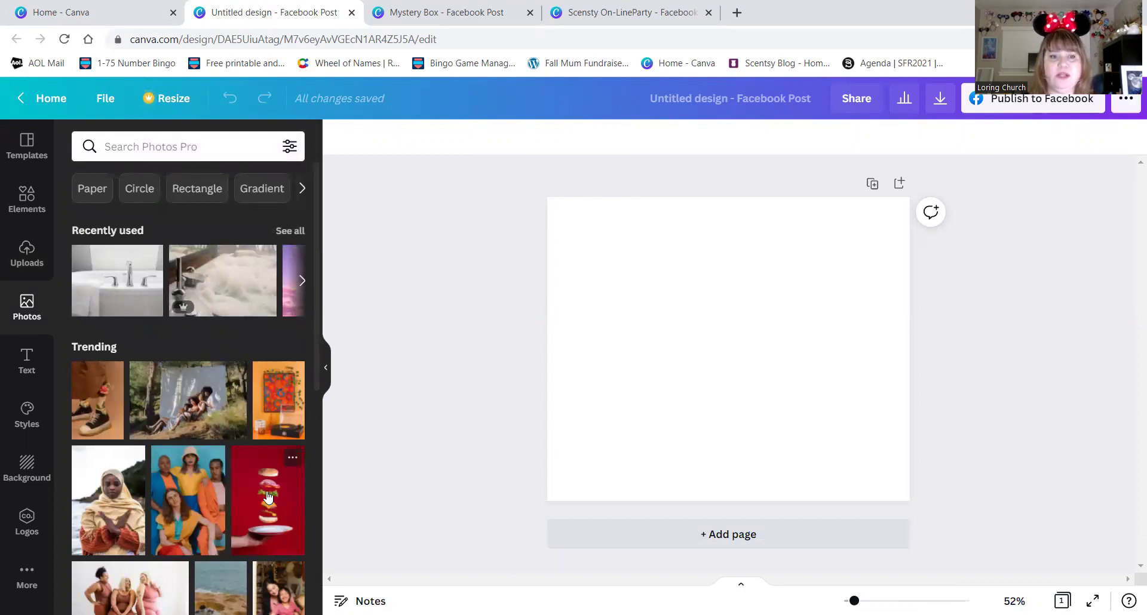
click(139, 141)
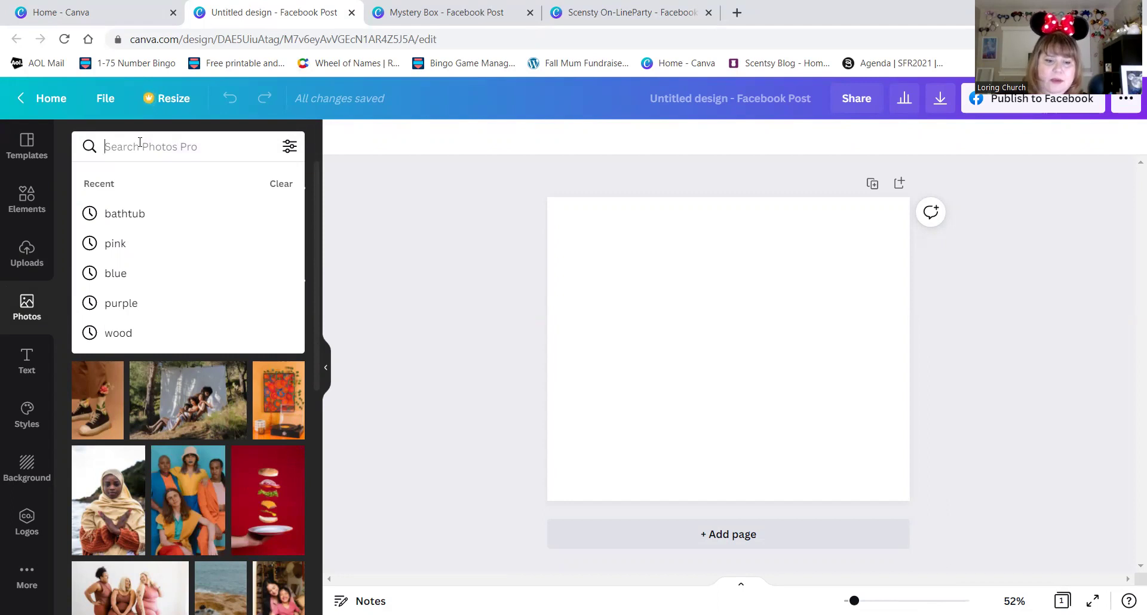
text(bathru)
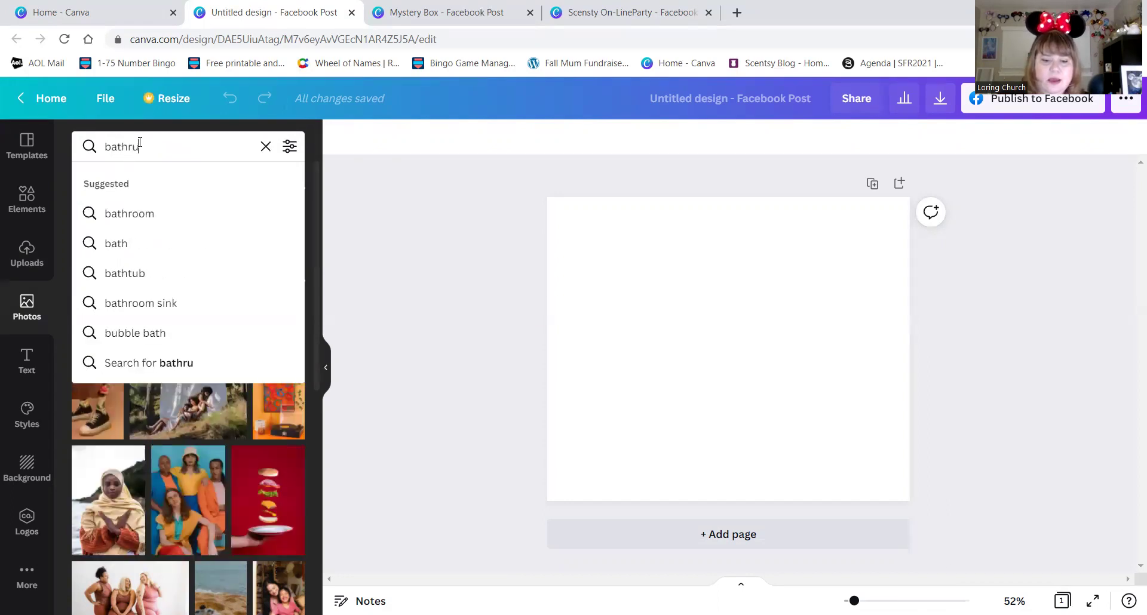
text(b)
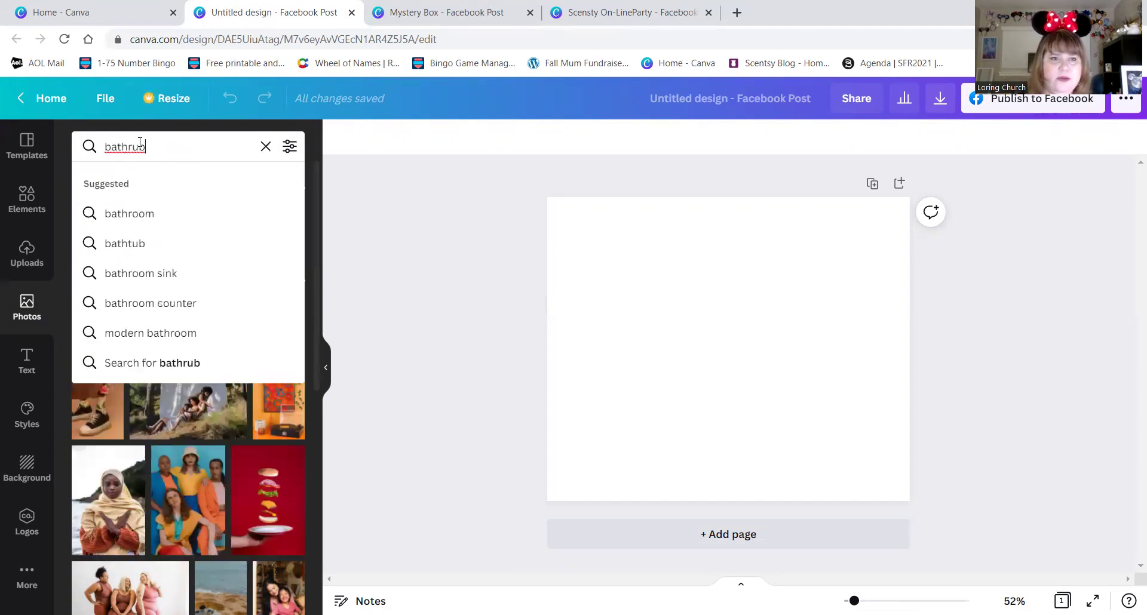
click(131, 148)
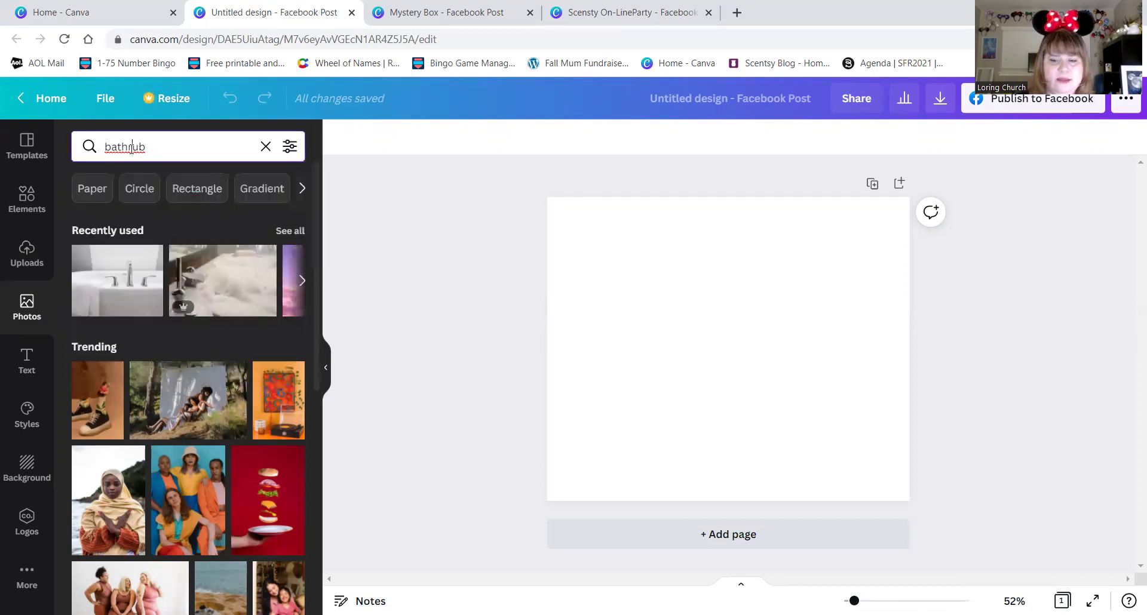
key(Delete)
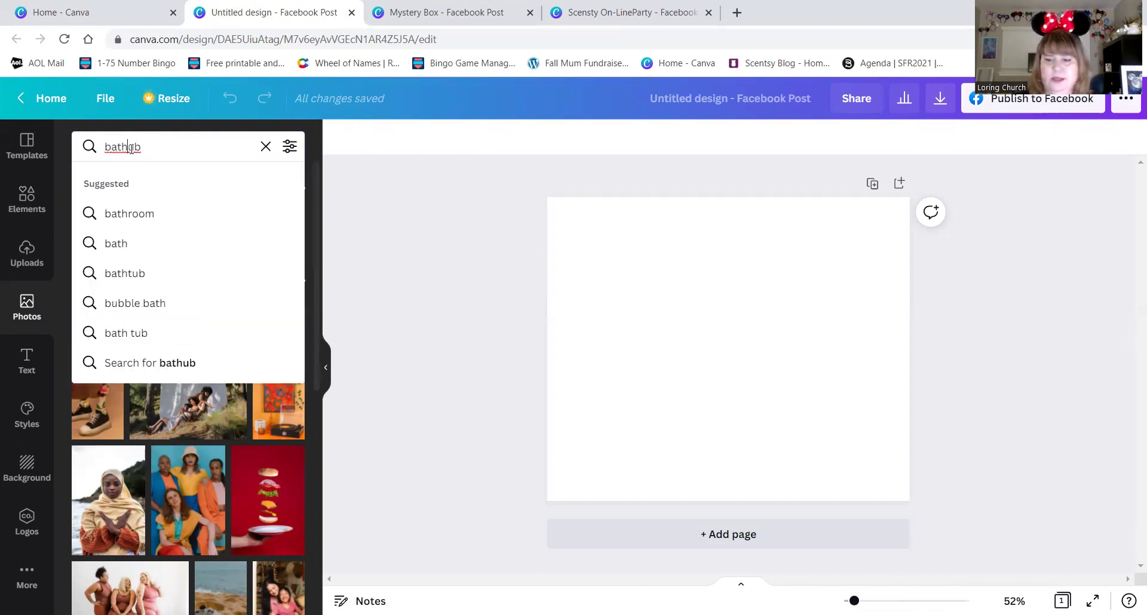
key(Return)
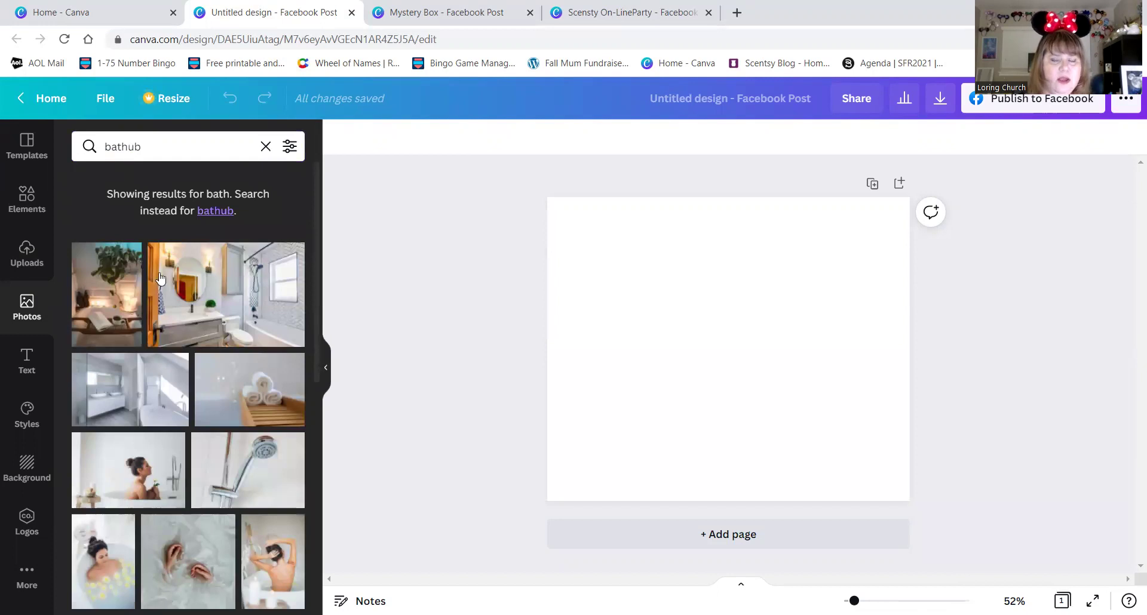
scroll(185, 314, down, 3)
scroll(189, 256, down, 3)
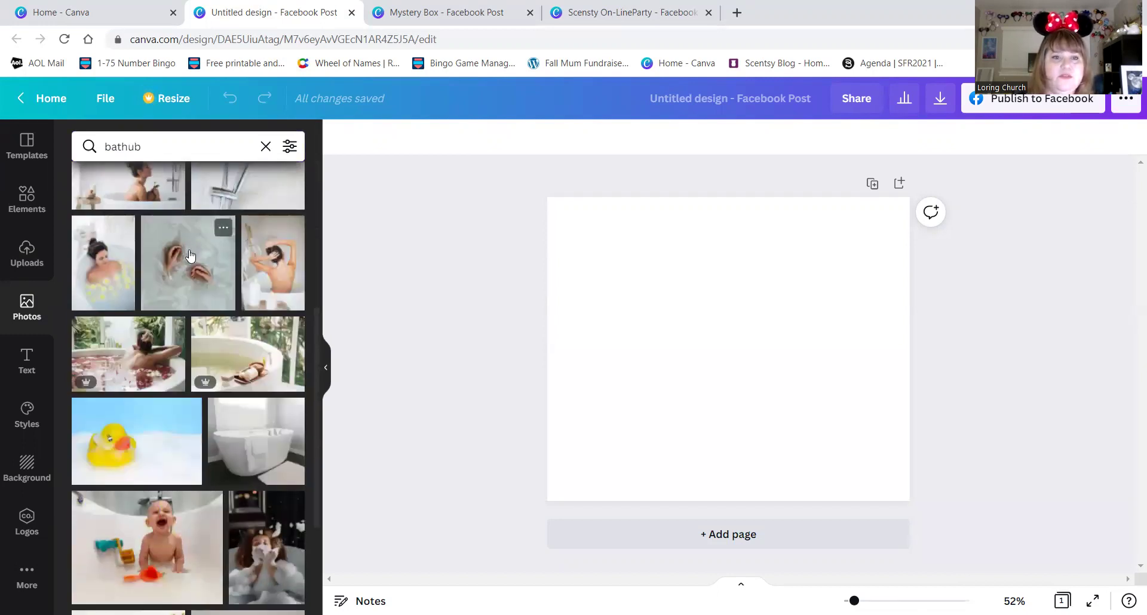
scroll(190, 256, down, 4)
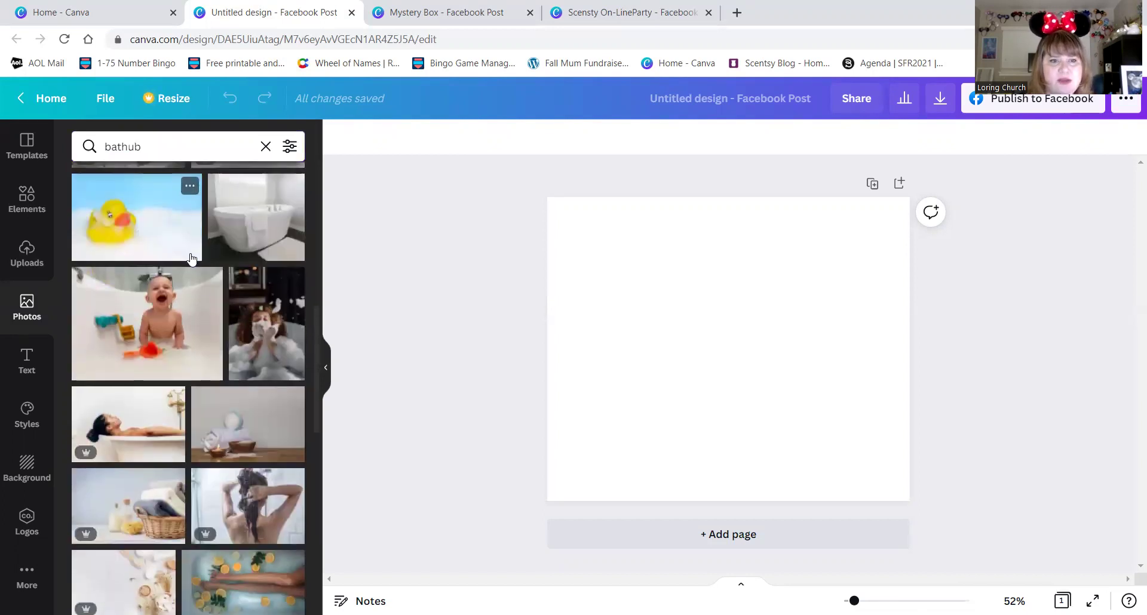
scroll(198, 287, down, 10)
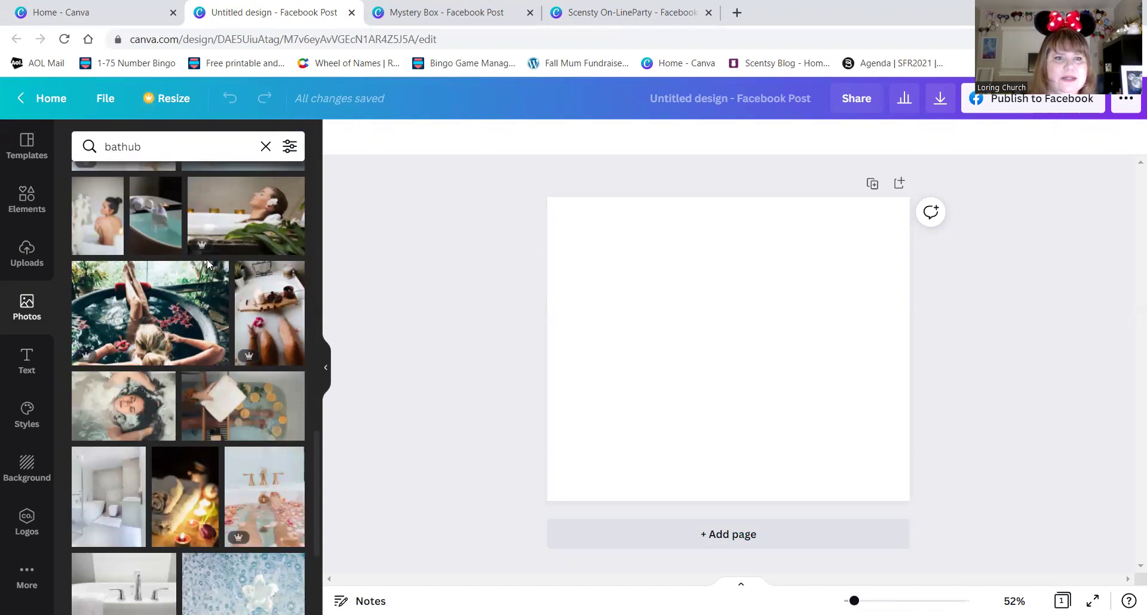
click(126, 148)
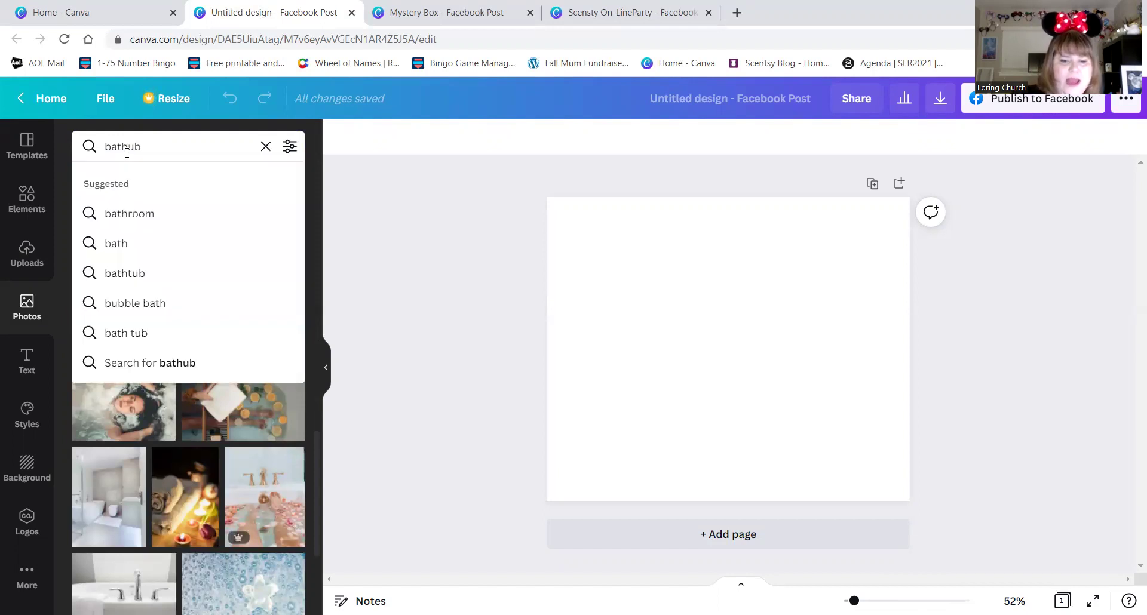
text(t)
key(Return)
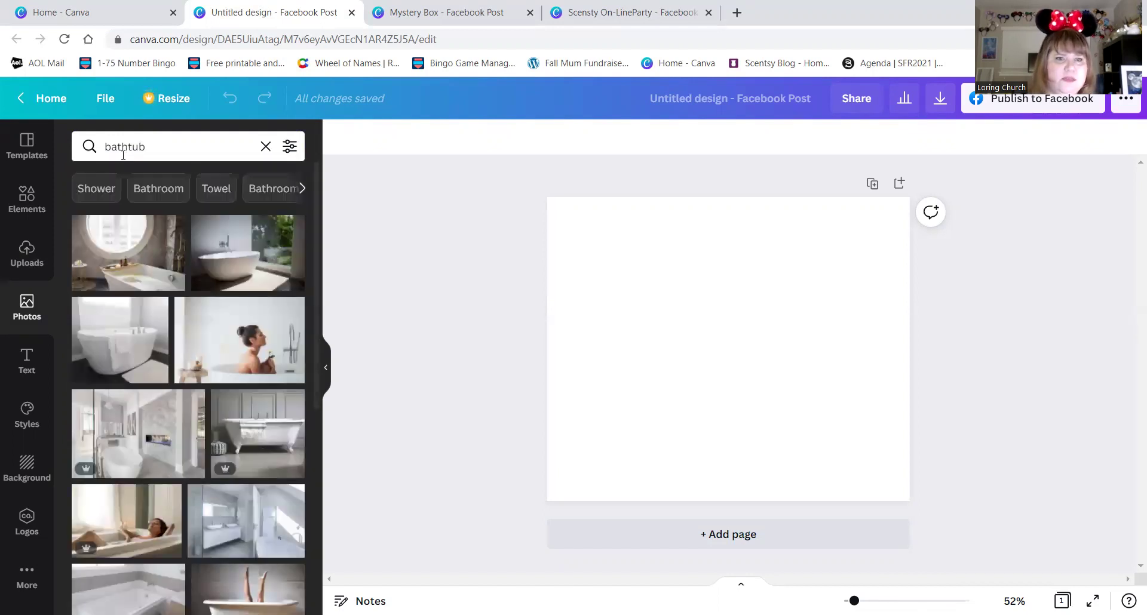
Try the white freestanding bathtub photo on the page, then remove it.
click(117, 357)
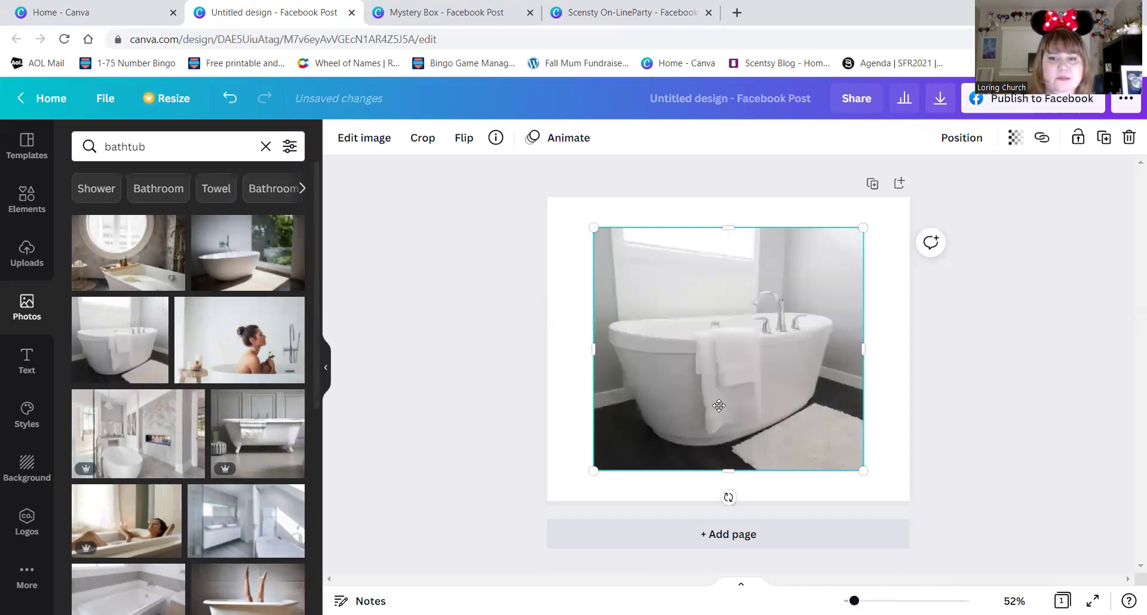
key(Delete)
scroll(199, 316, down, 2)
scroll(198, 317, down, 5)
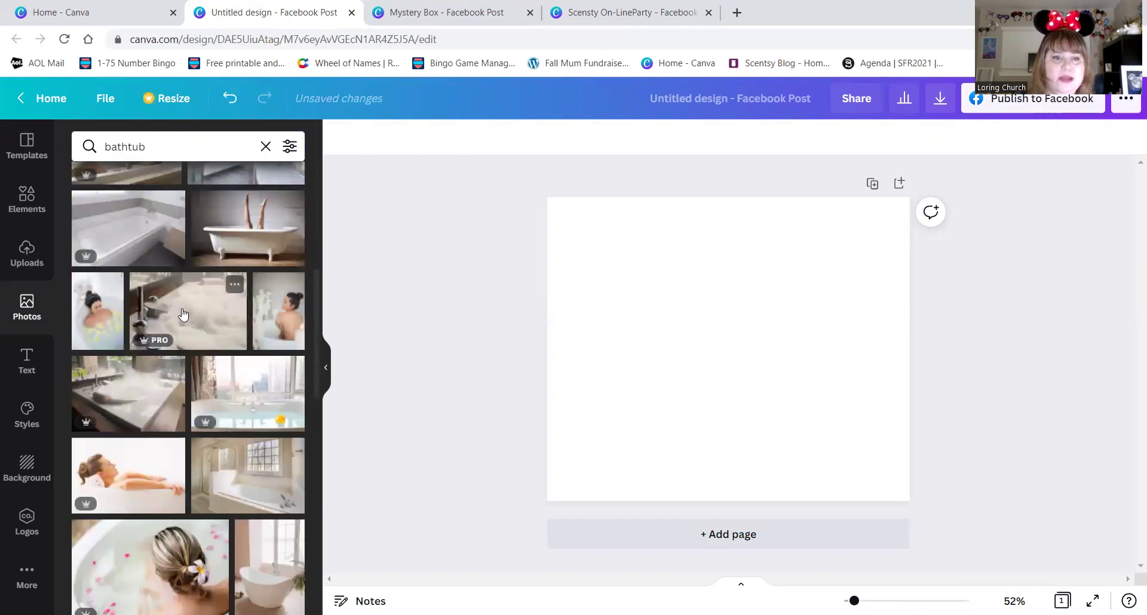
Add and stretch the bubble-bath photo, then delete it from the page.
click(183, 315)
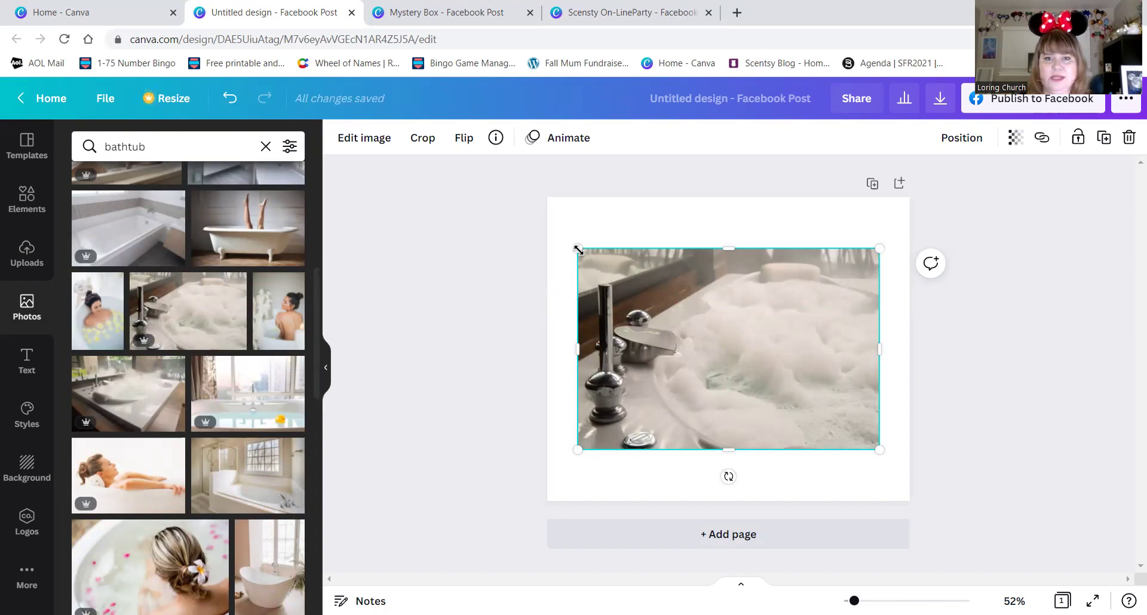
drag(578, 249, 547, 229)
drag(879, 227, 910, 208)
drag(728, 213, 728, 197)
drag(729, 449, 739, 500)
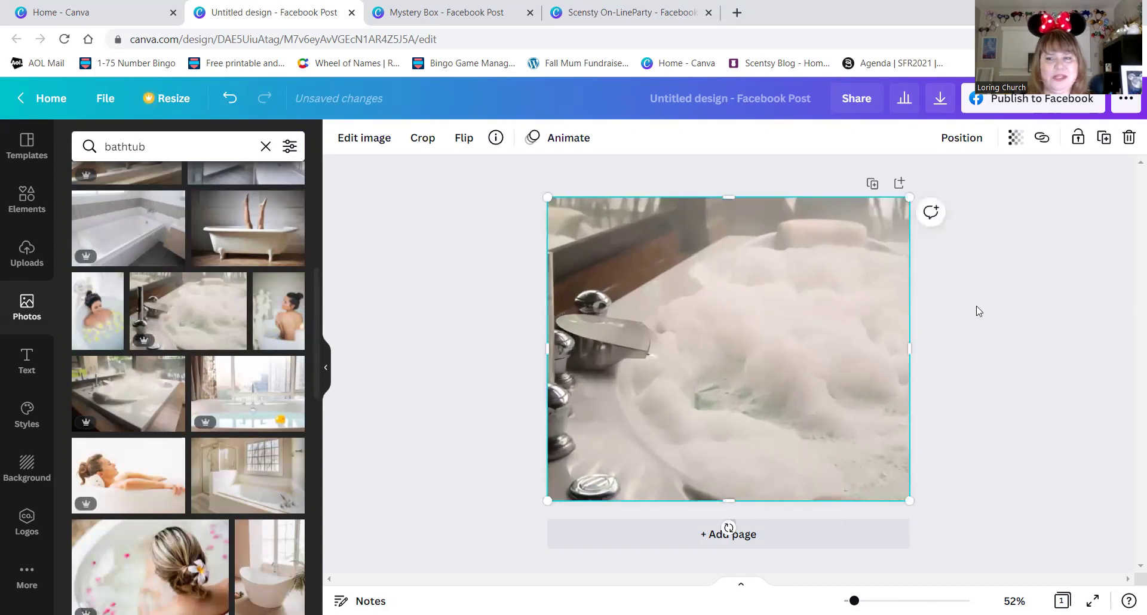
click(231, 100)
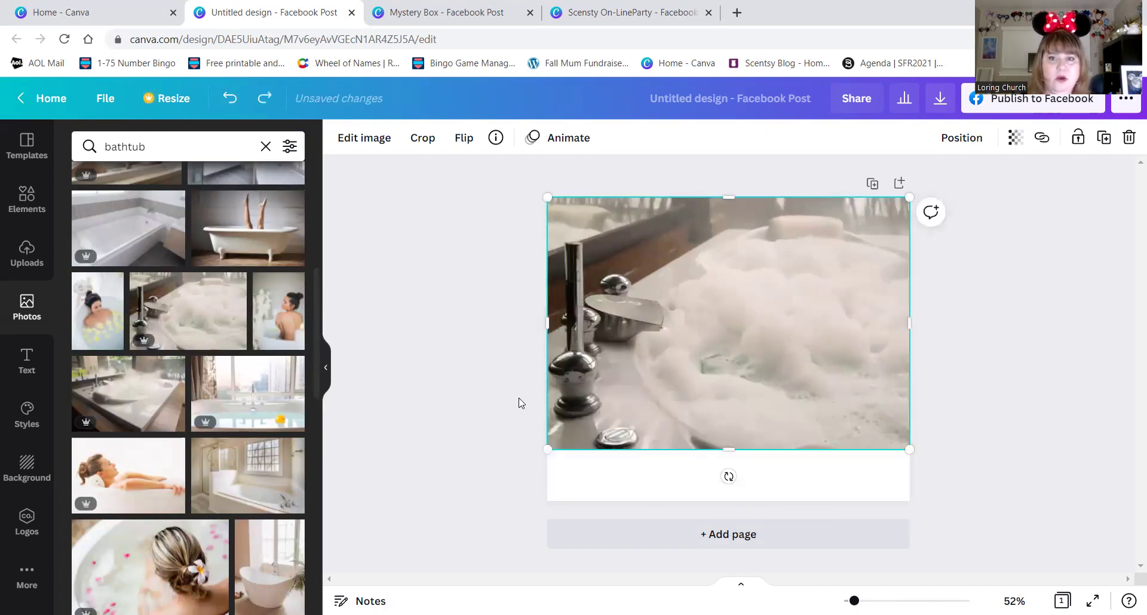
click(1129, 138)
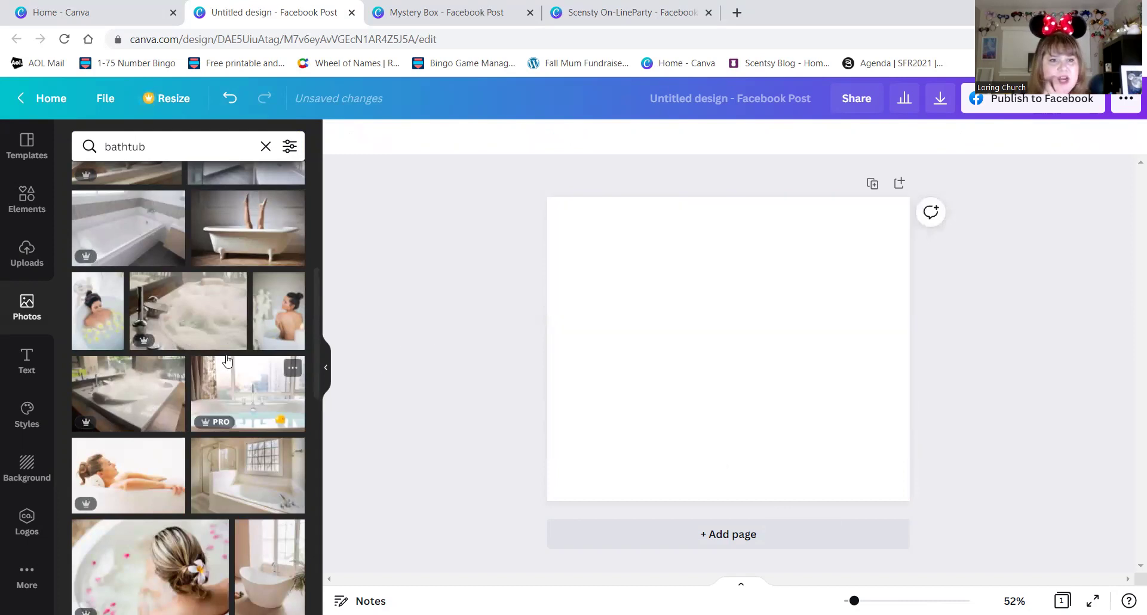
scroll(210, 335, down, 5)
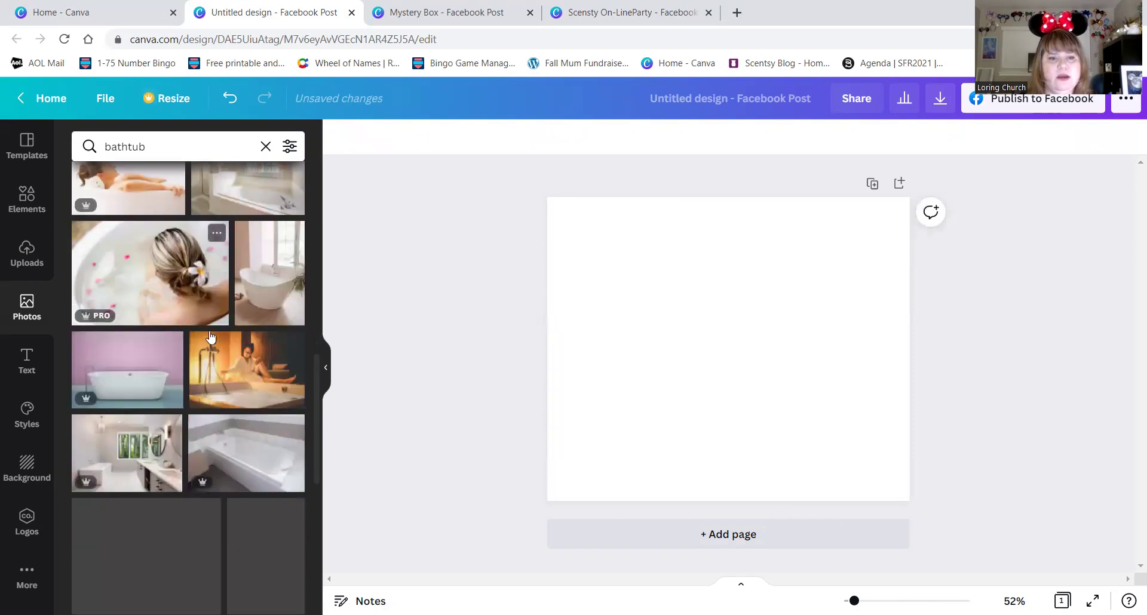
scroll(209, 341, down, 5)
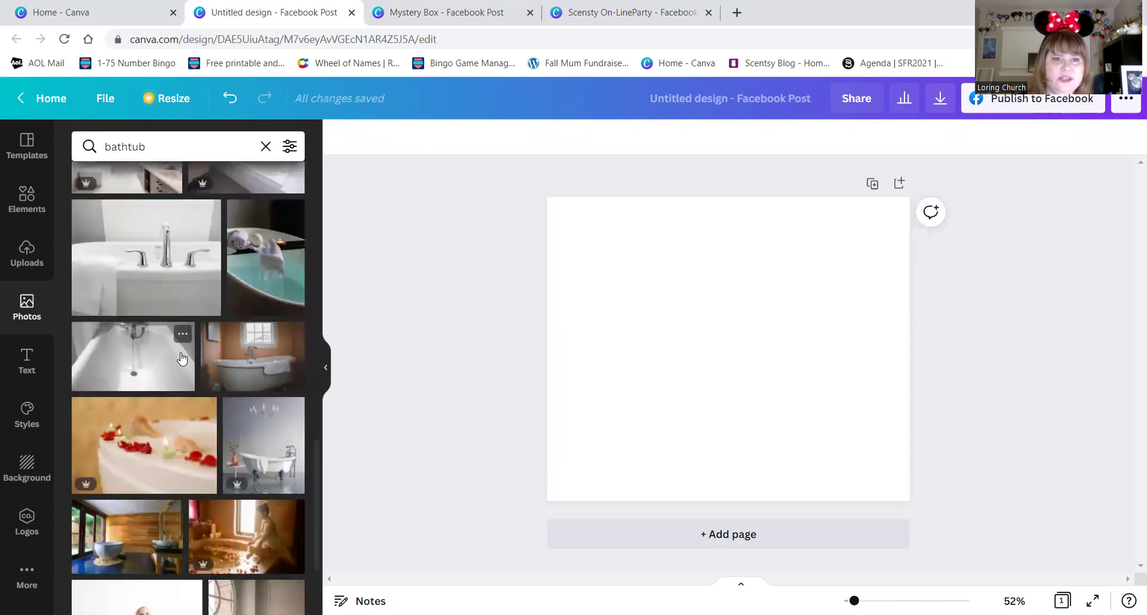
Add the white bathtub photo and stretch it to fill the whole page.
click(150, 272)
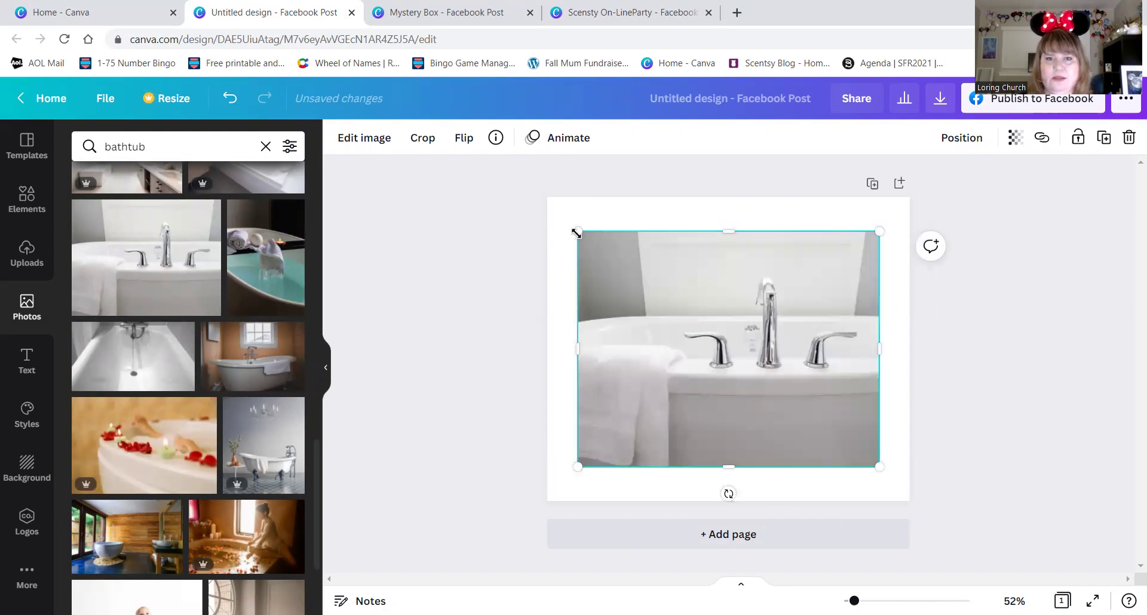
drag(577, 232, 555, 214)
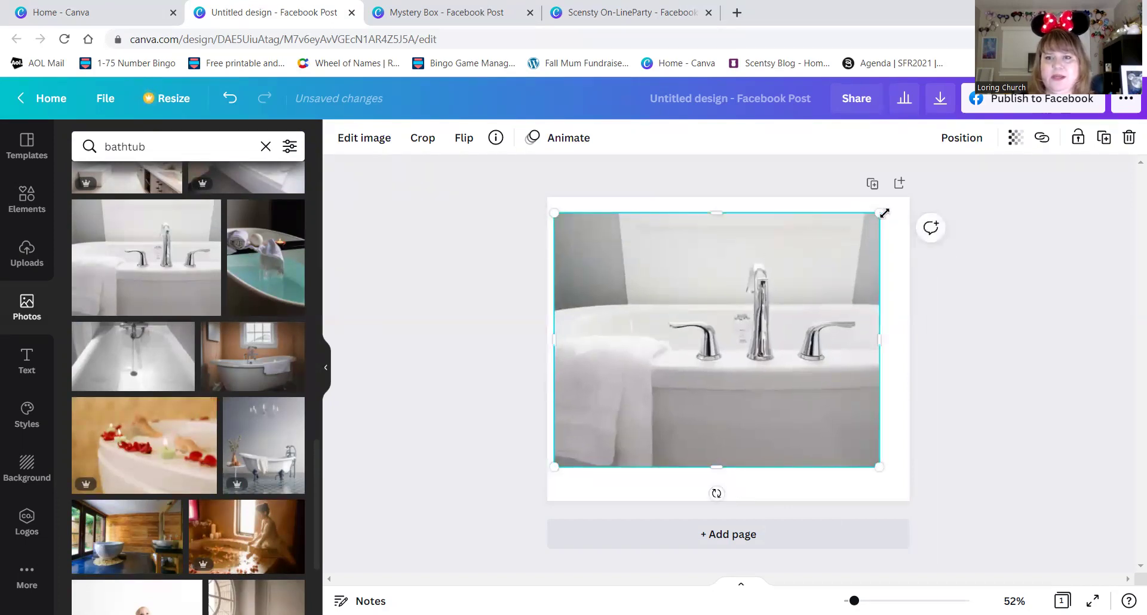
drag(881, 213, 900, 198)
drag(898, 469, 908, 478)
drag(550, 477, 536, 489)
drag(723, 488, 723, 500)
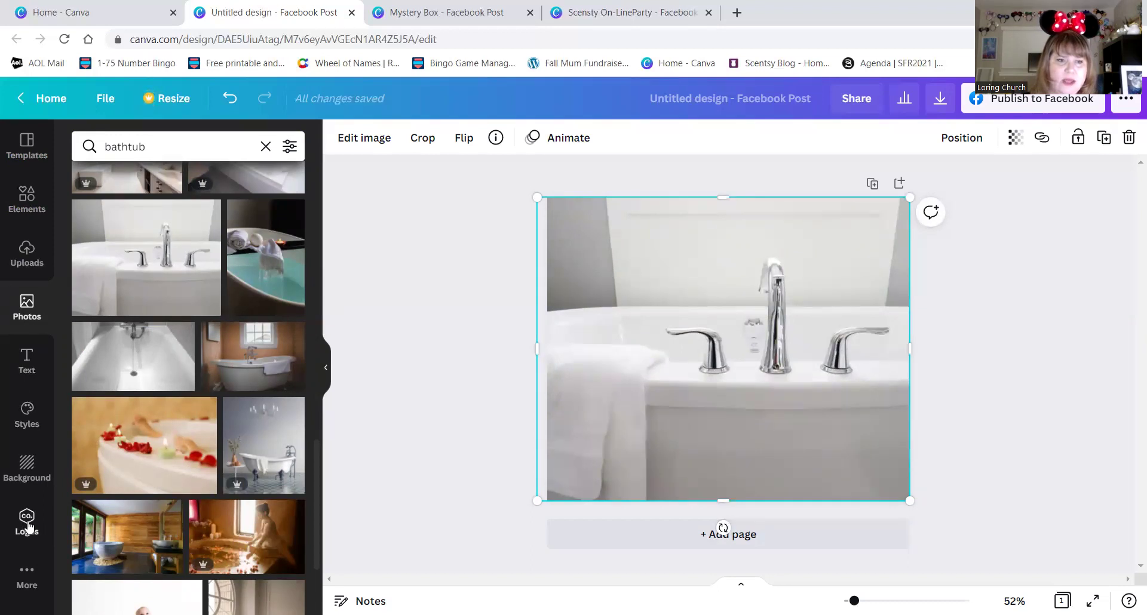
Upload the purple Scentsy Independent Consultant logo from Downloads into the brand kit logos.
click(27, 526)
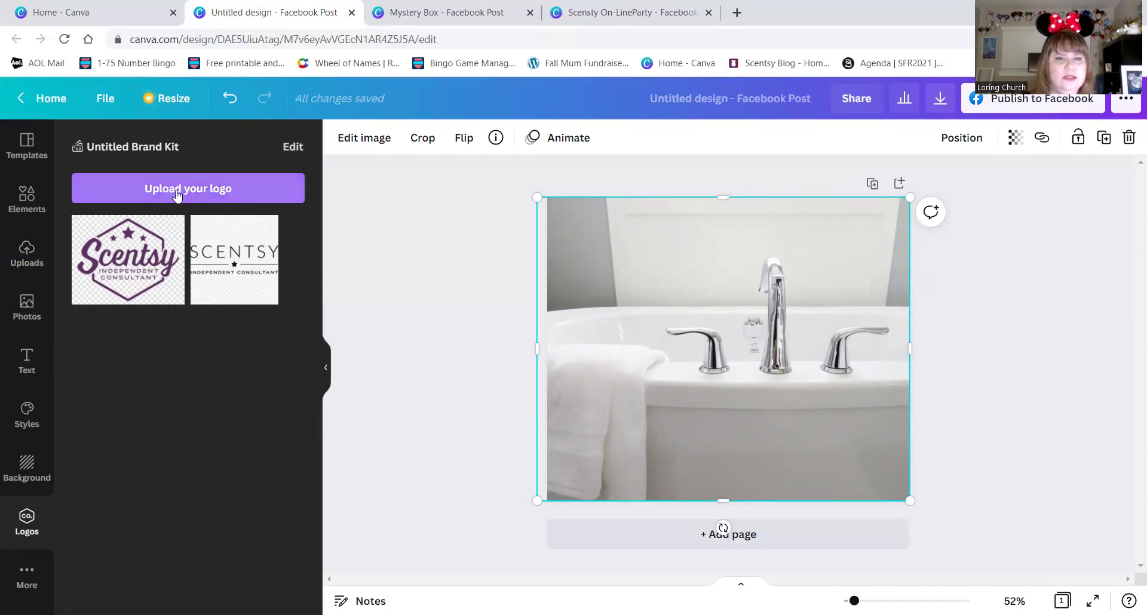
click(177, 191)
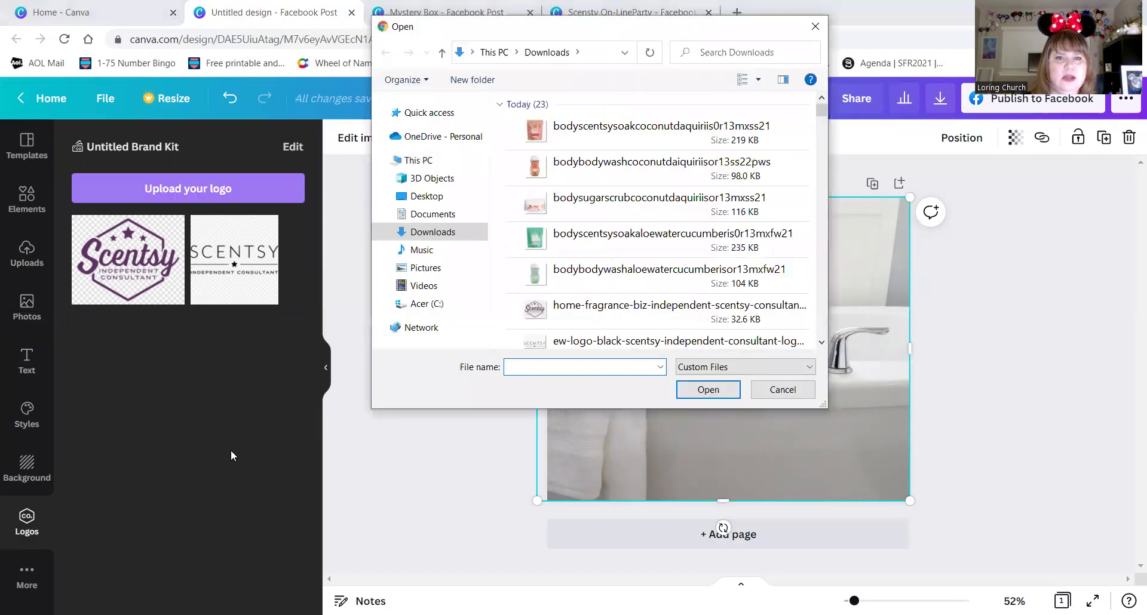
scroll(575, 173, down, 1)
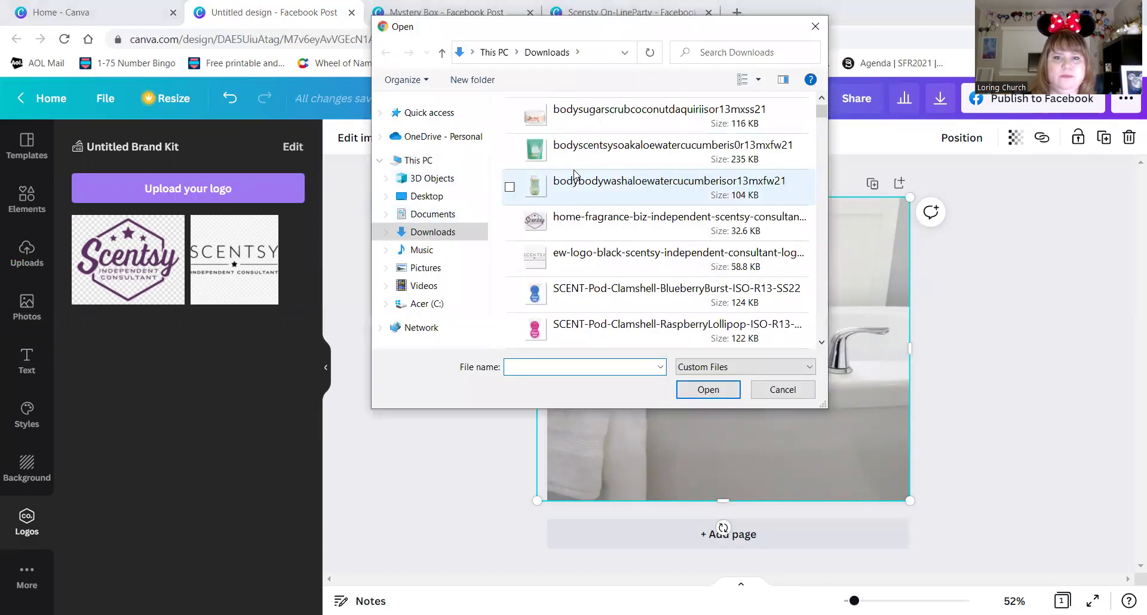
click(509, 226)
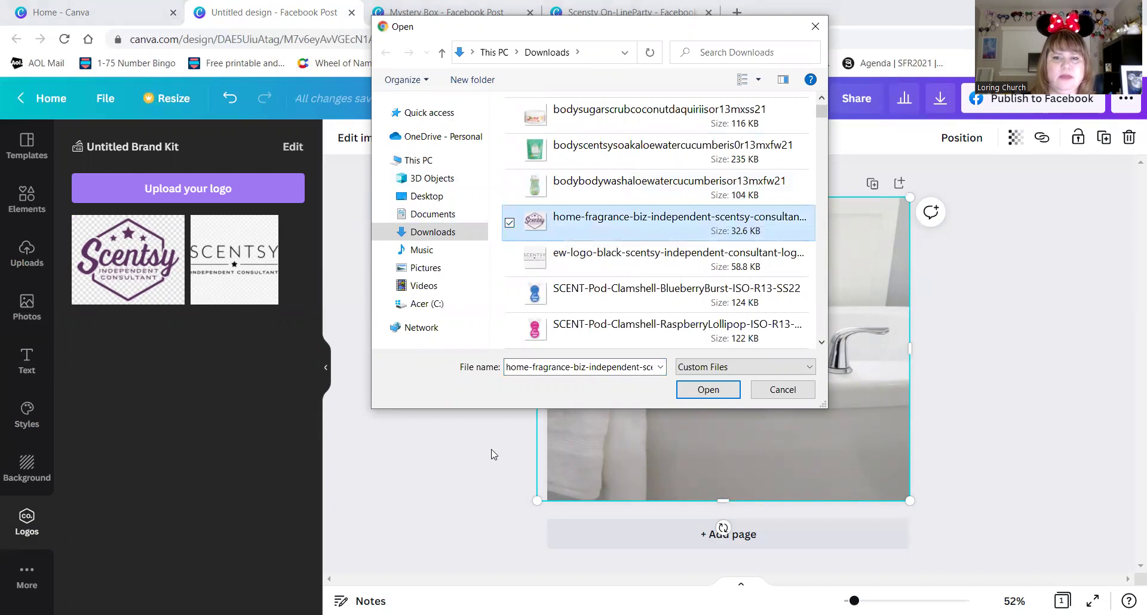
click(708, 389)
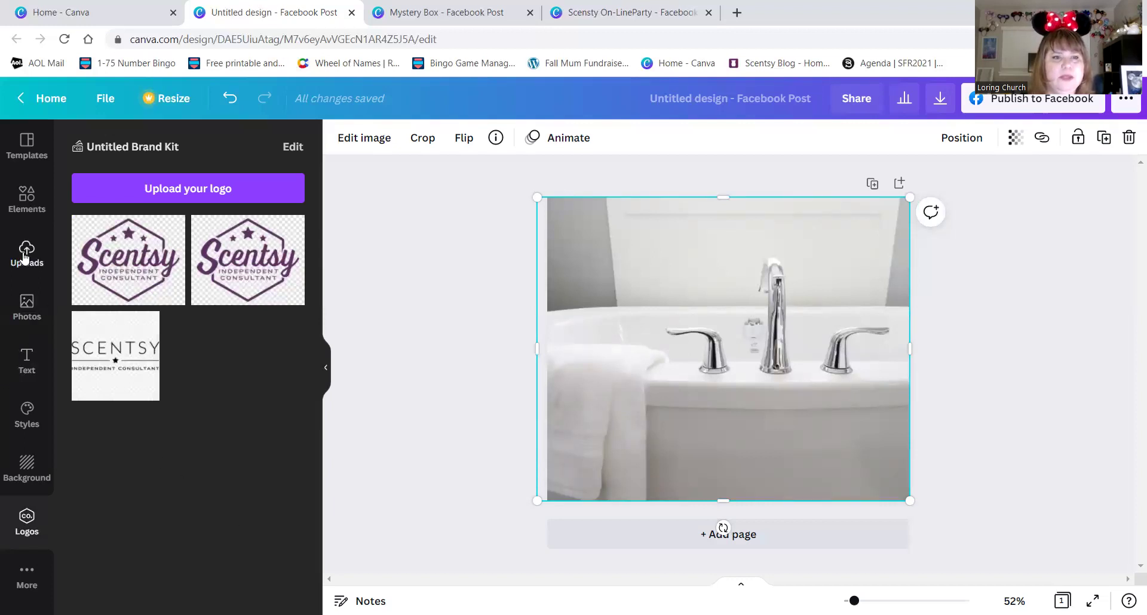
Add the Coconut Daiquiri jar, shrink it, and set it on the tub rim.
click(25, 258)
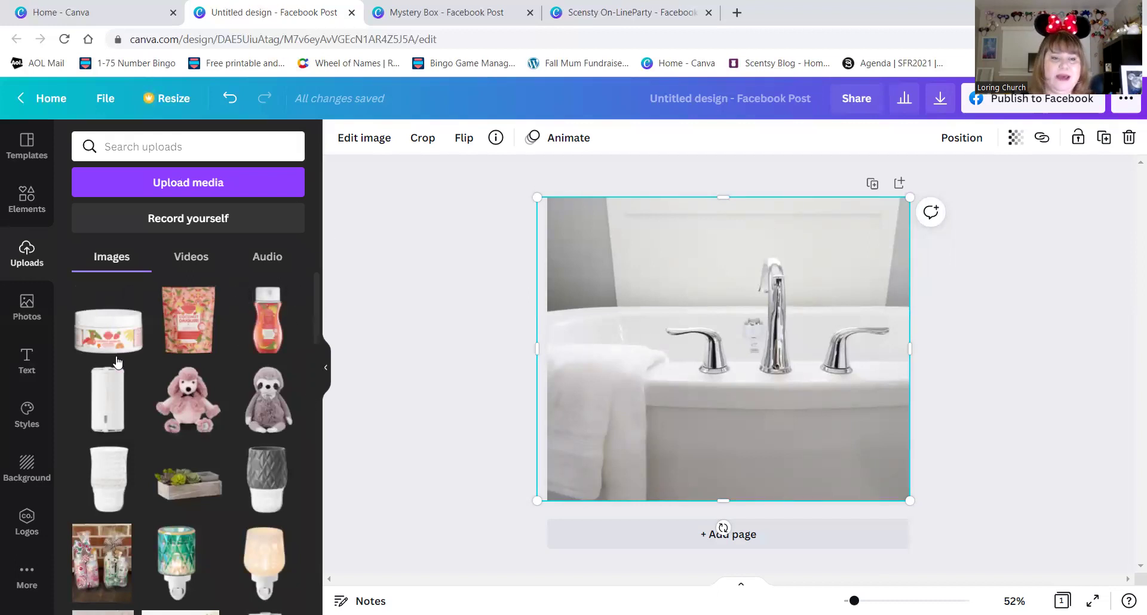
click(104, 347)
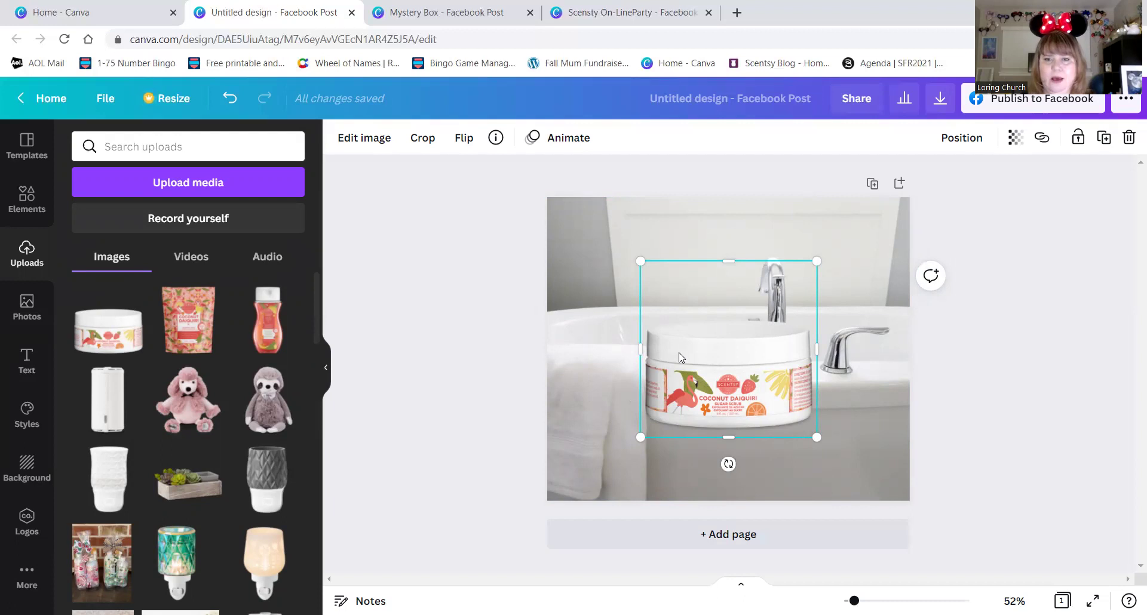
drag(818, 260, 728, 356)
drag(687, 416, 852, 289)
drag(885, 235, 873, 249)
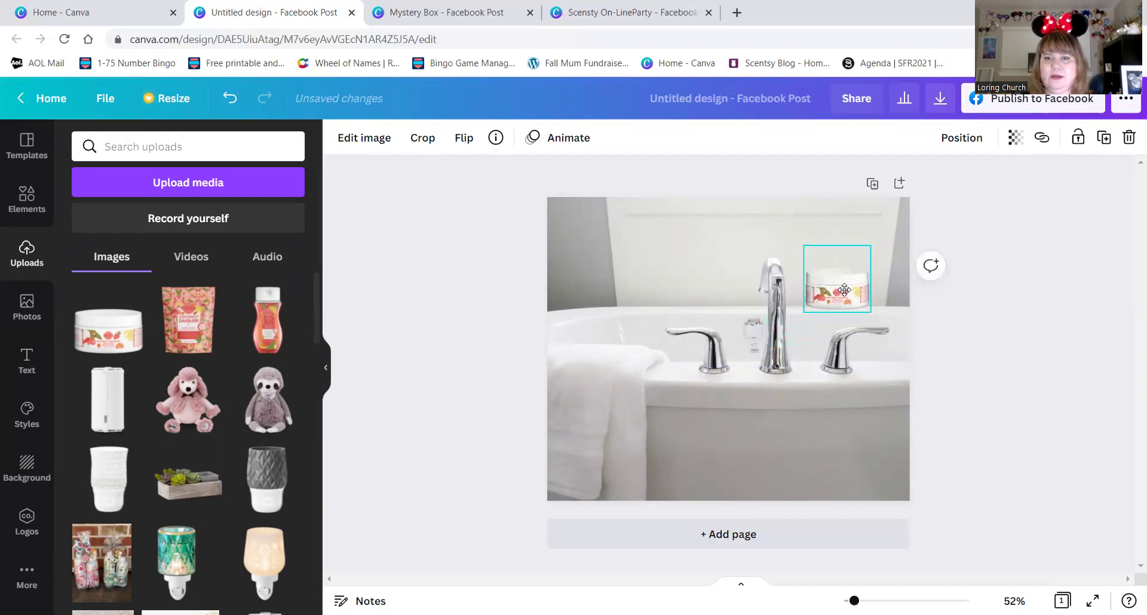
Add the Coconut Daiquiri bag, shrunk, at the page's top-left.
click(187, 318)
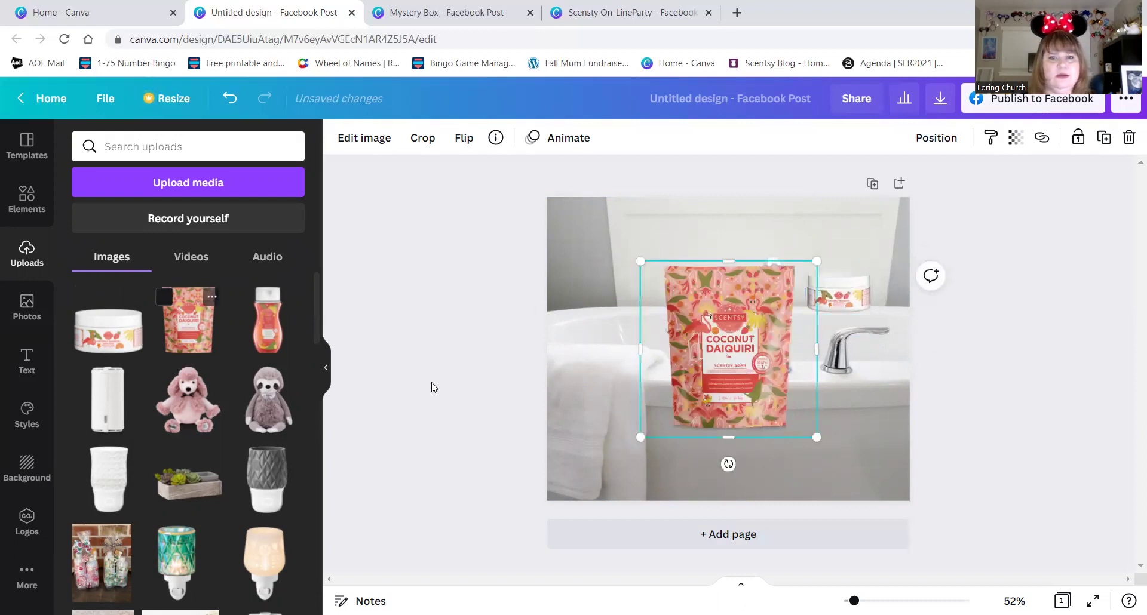
drag(713, 365, 651, 298)
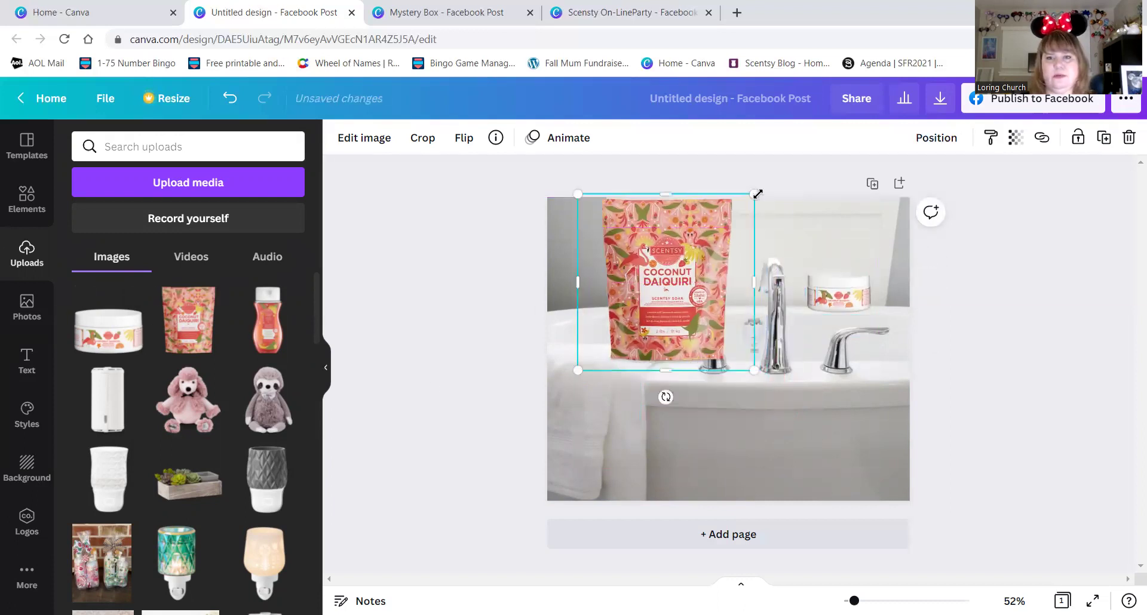
drag(756, 191, 703, 254)
drag(626, 337, 608, 283)
Add the body-wash bottle, shrunk, beside the bag along the top.
click(267, 321)
drag(720, 326, 702, 224)
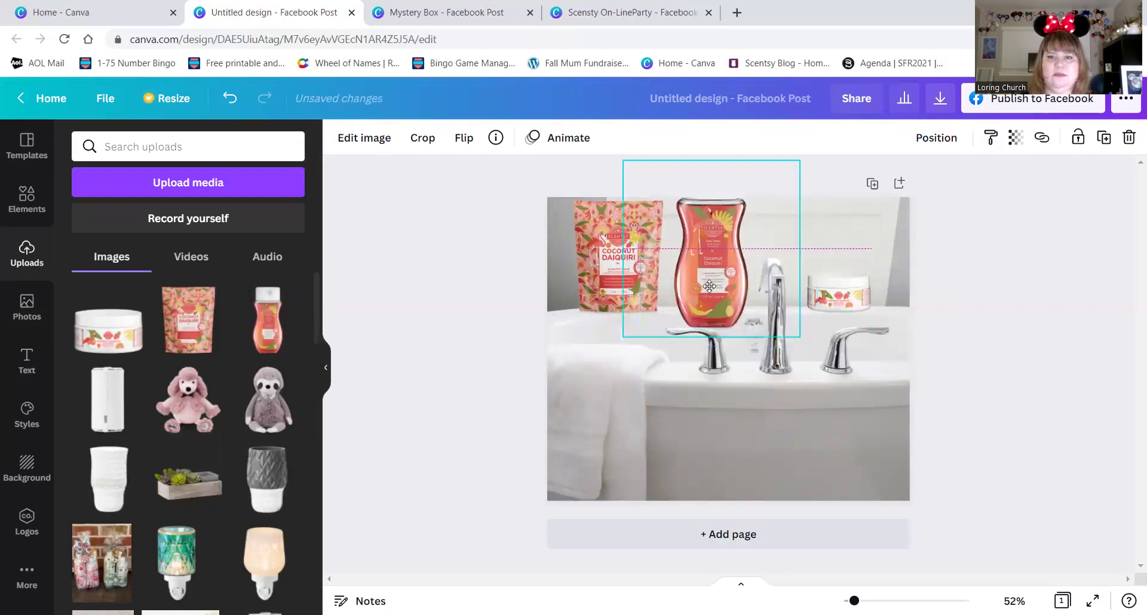
drag(799, 162, 747, 237)
drag(670, 313, 699, 292)
drag(770, 202, 757, 212)
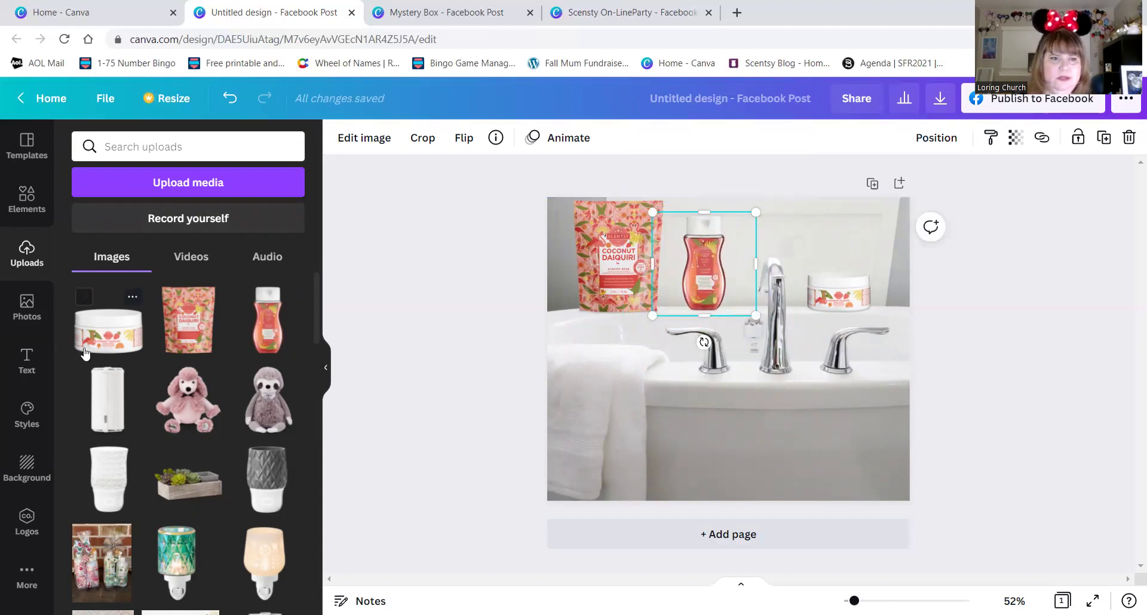
Browse the heading styles and font combinations in the Text panel.
click(33, 366)
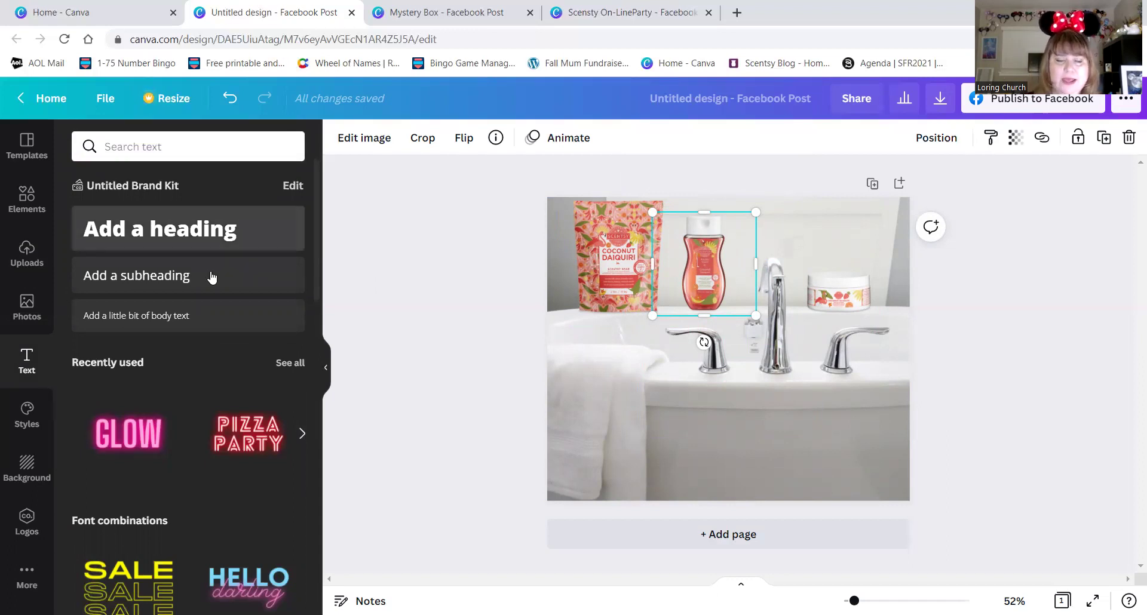
scroll(215, 287, down, 3)
scroll(215, 287, down, 3)
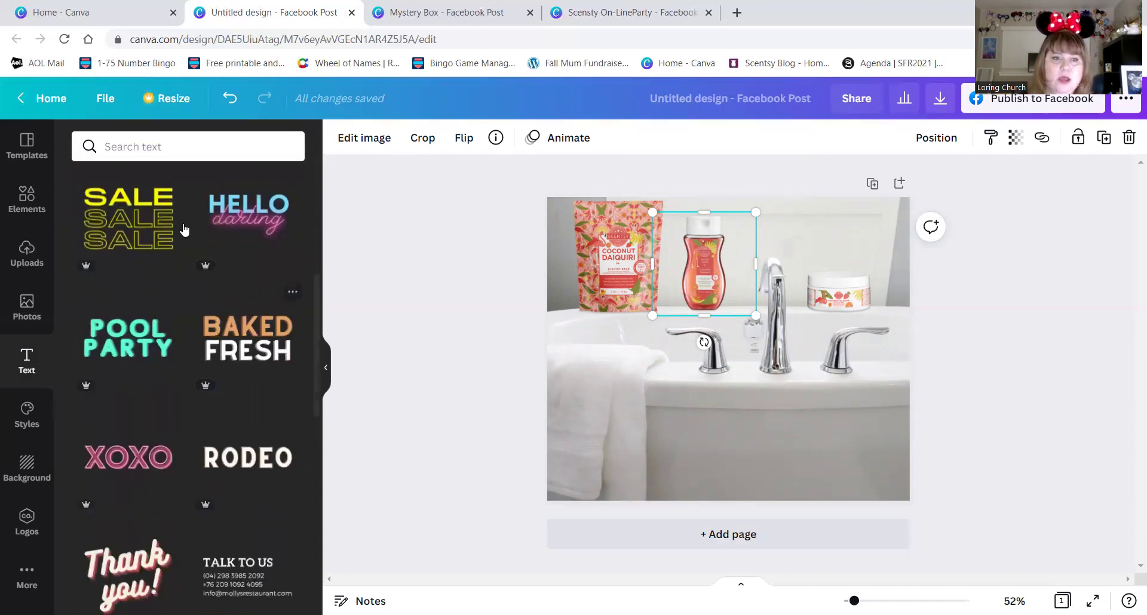
scroll(184, 238, down, 6)
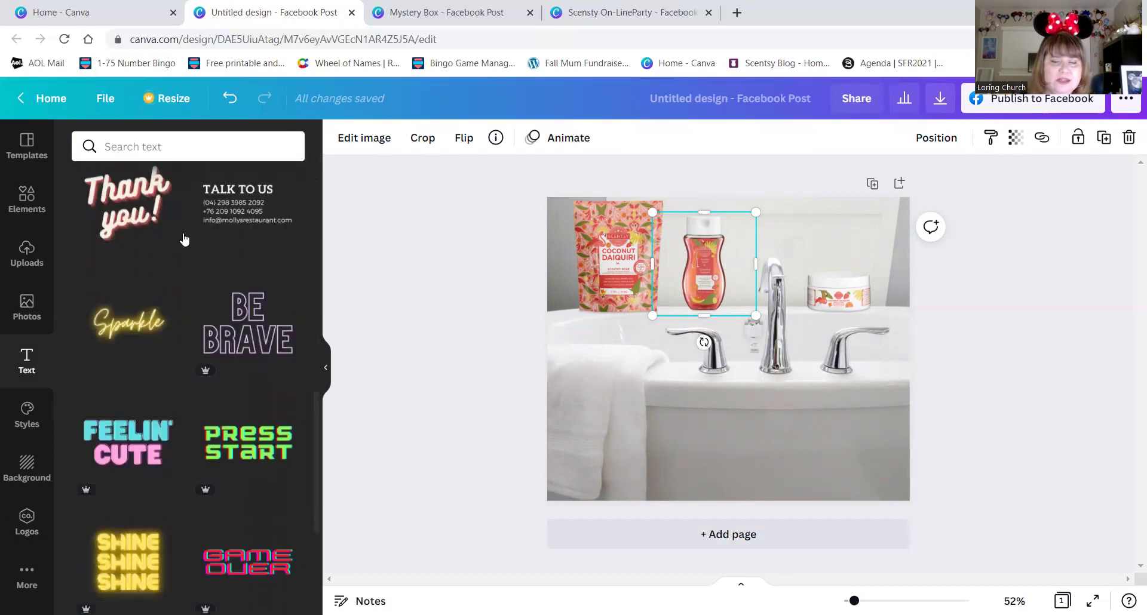
scroll(185, 239, down, 5)
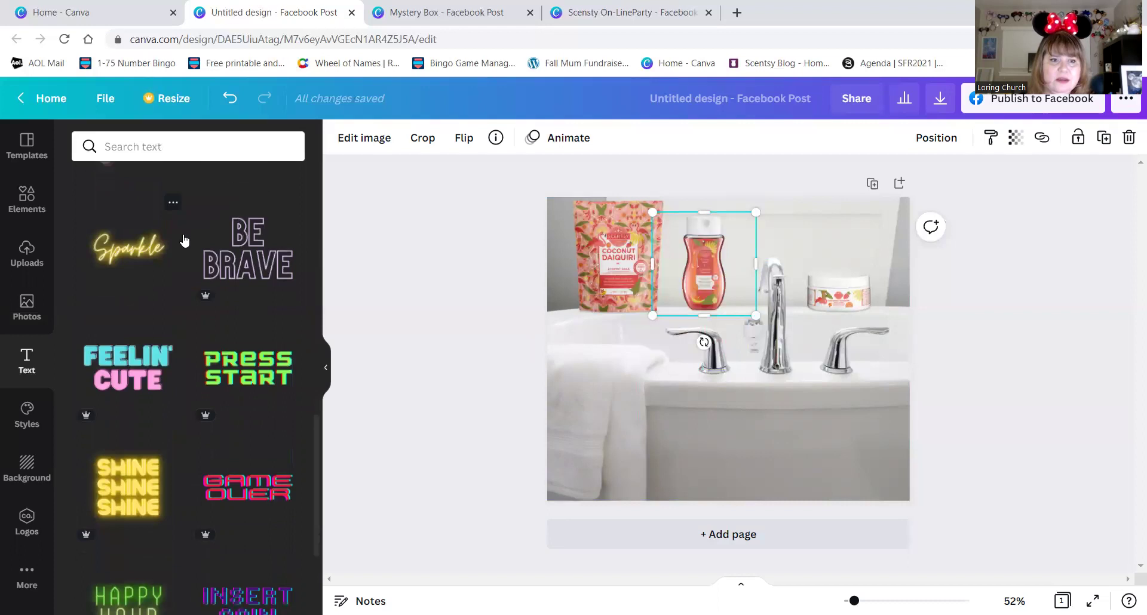
scroll(186, 255, down, 5)
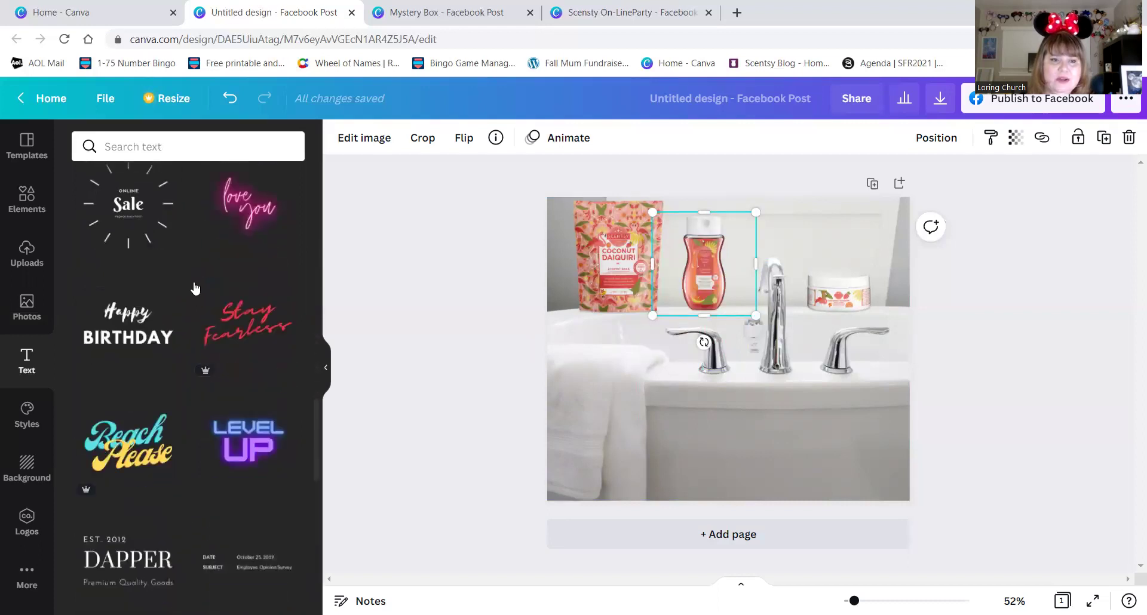
scroll(209, 305, up, 5)
scroll(201, 305, up, 12)
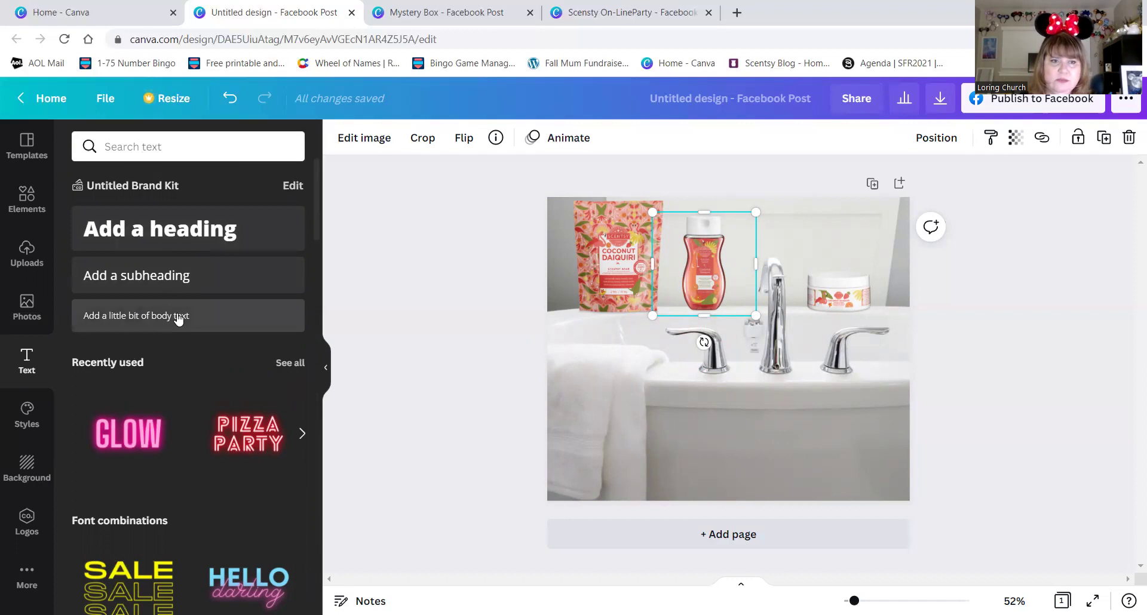
Add a subheading at the photo's top right in Mixa font and open its colour options.
click(151, 276)
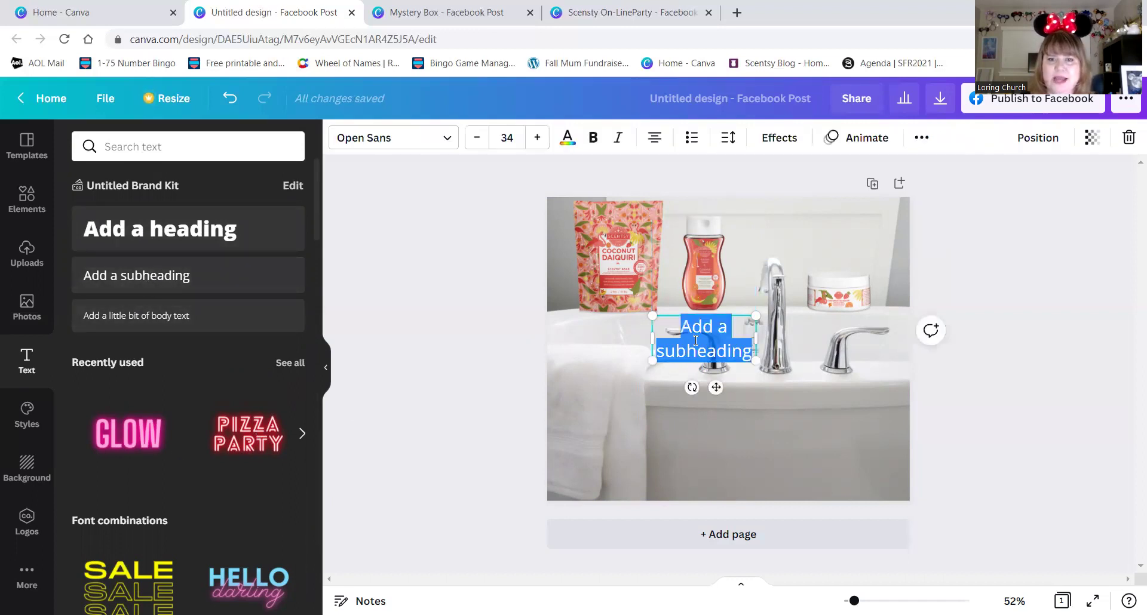
drag(717, 387, 818, 277)
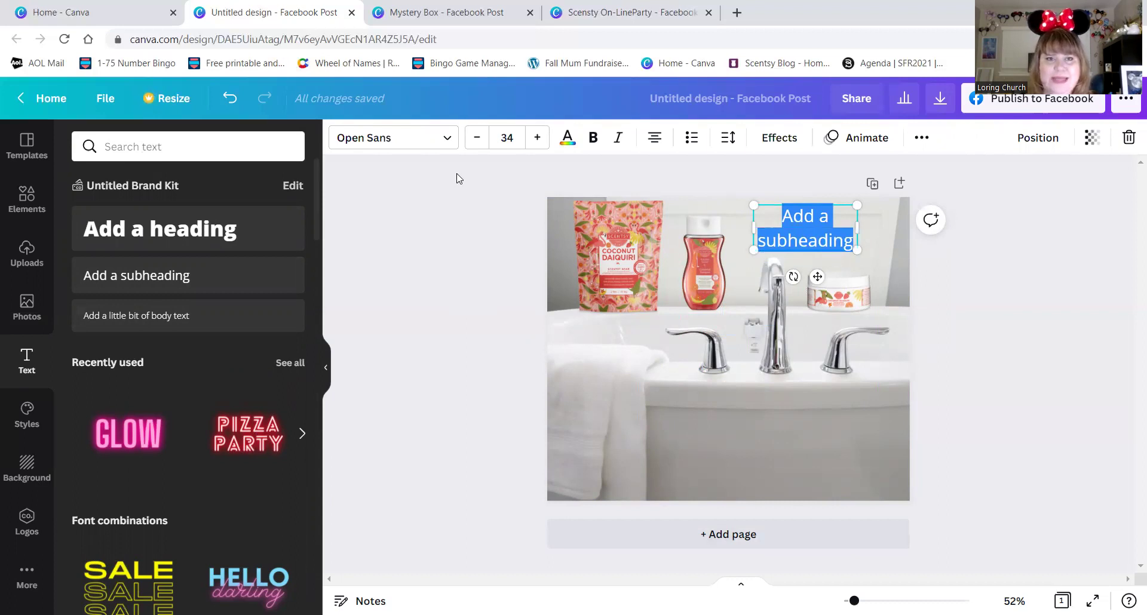
click(447, 138)
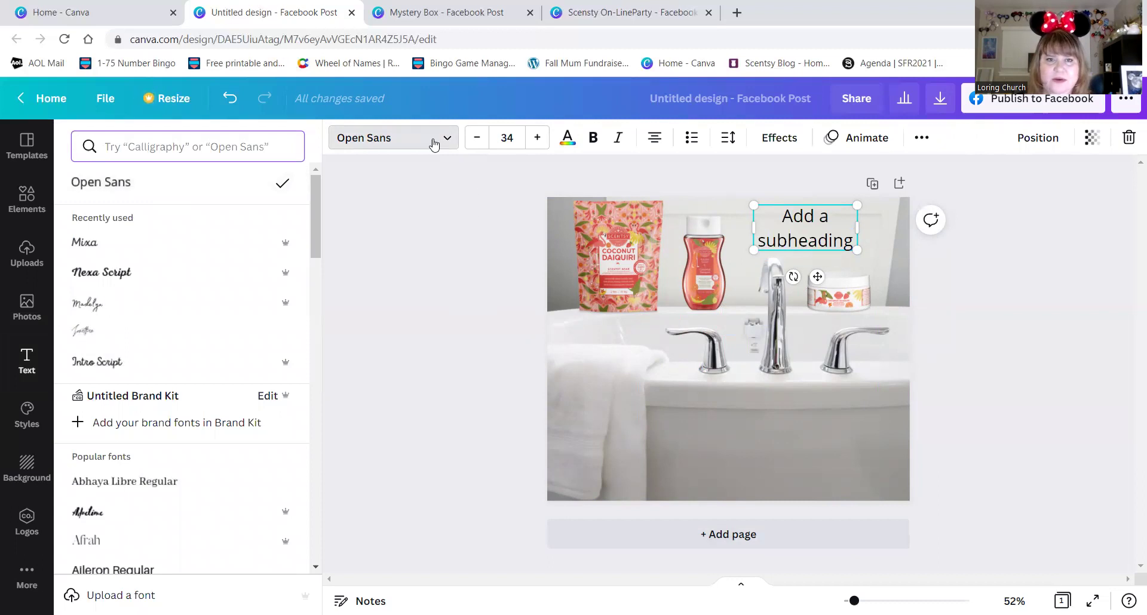
click(115, 244)
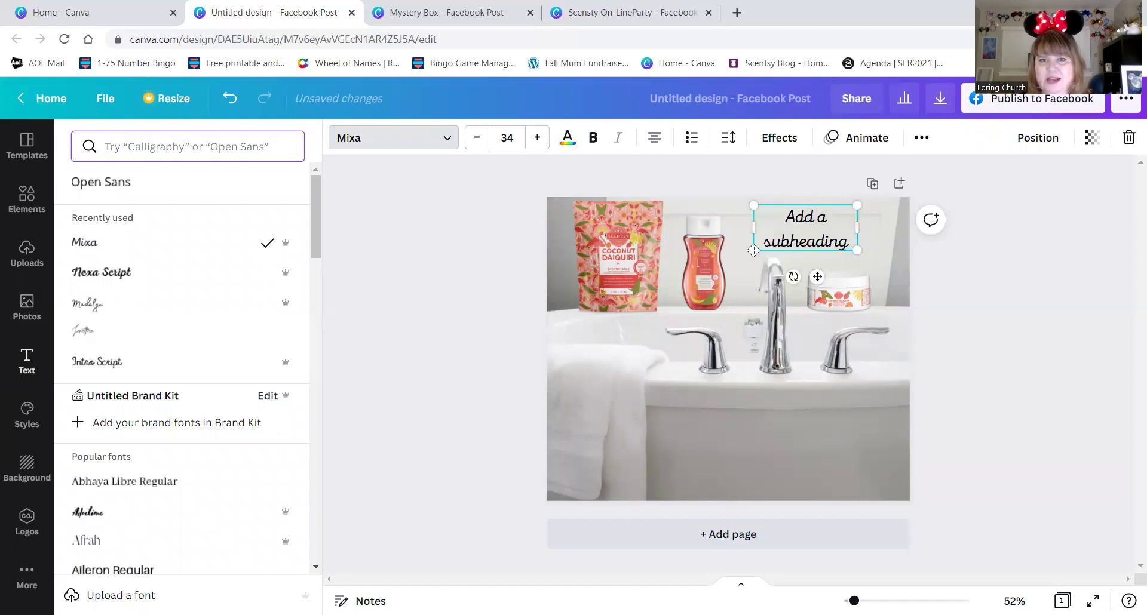
click(567, 139)
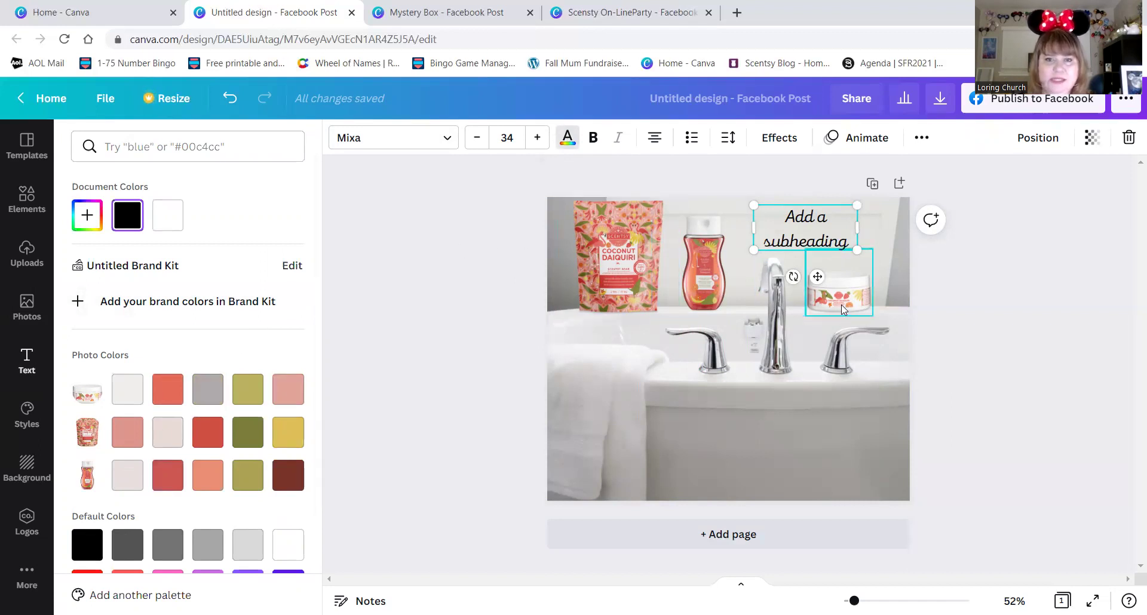
scroll(226, 412, down, 2)
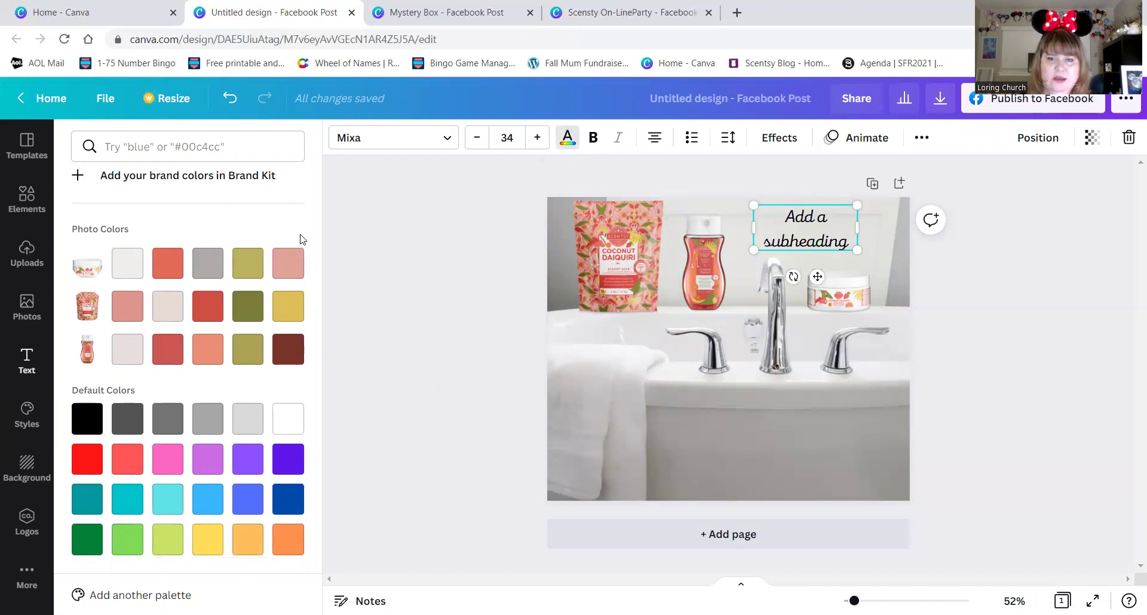
Make the subheading bold red-orange reading 'Enjoy bathtime with Scentsy bath products'.
click(170, 264)
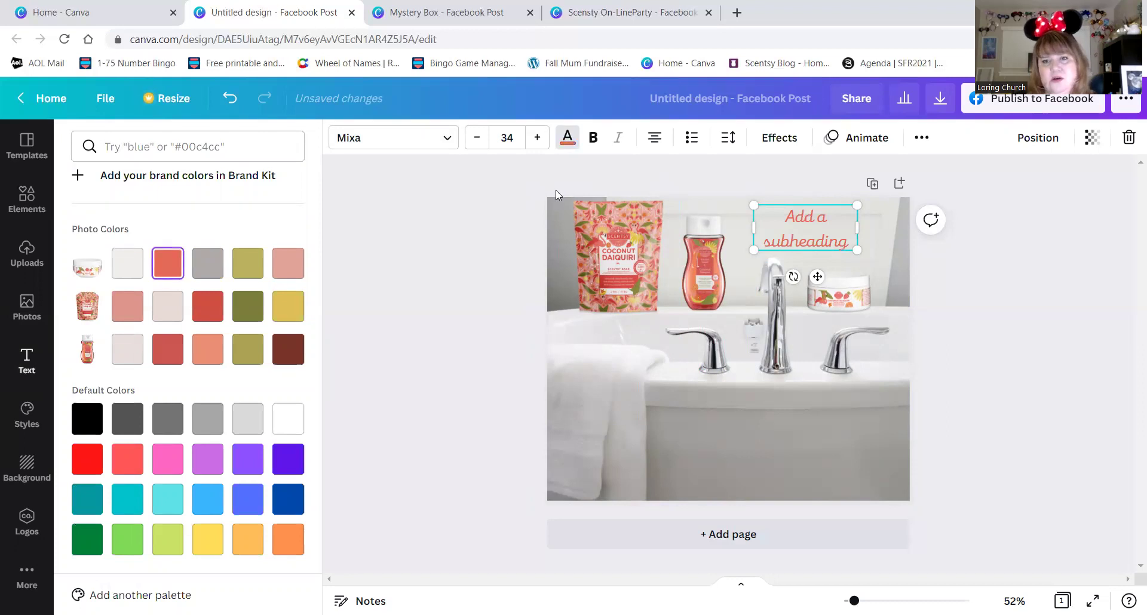
click(594, 138)
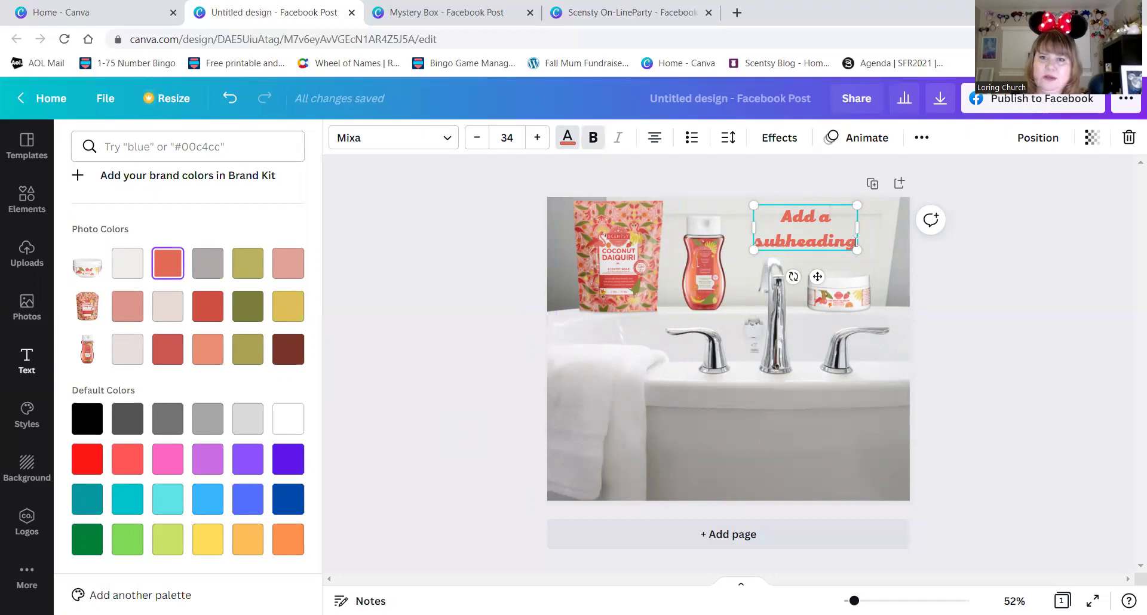
drag(856, 241, 780, 219)
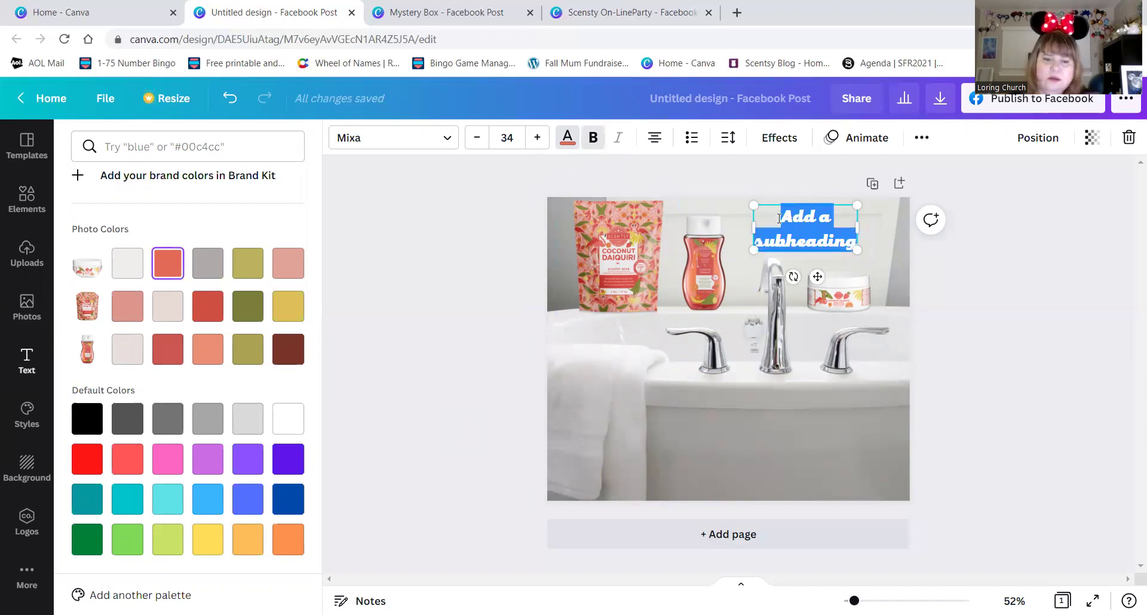
text(En)
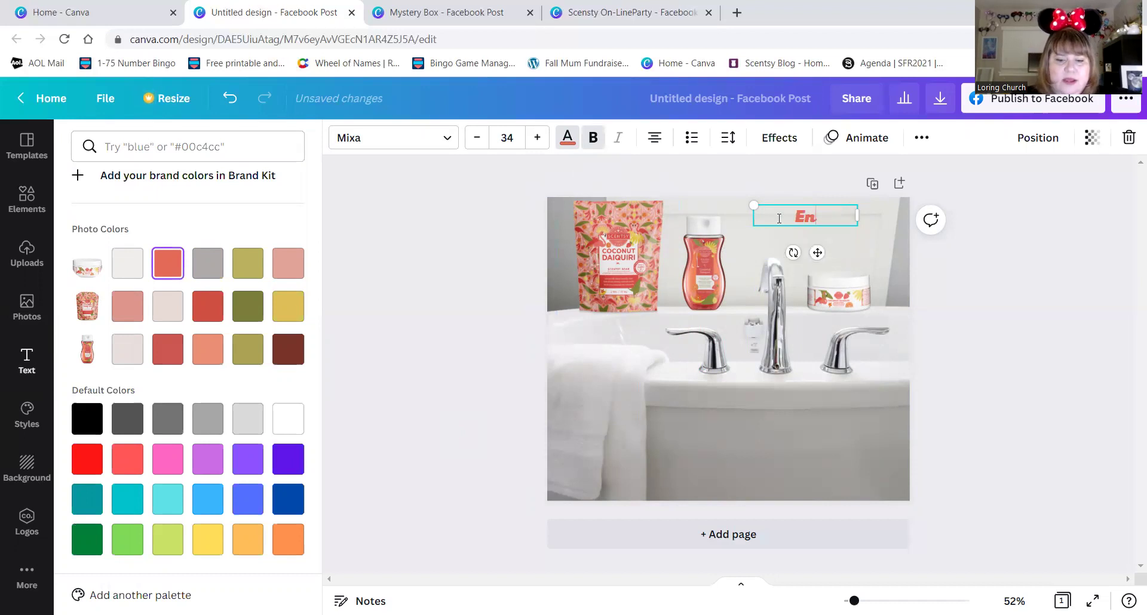
text(joy bat)
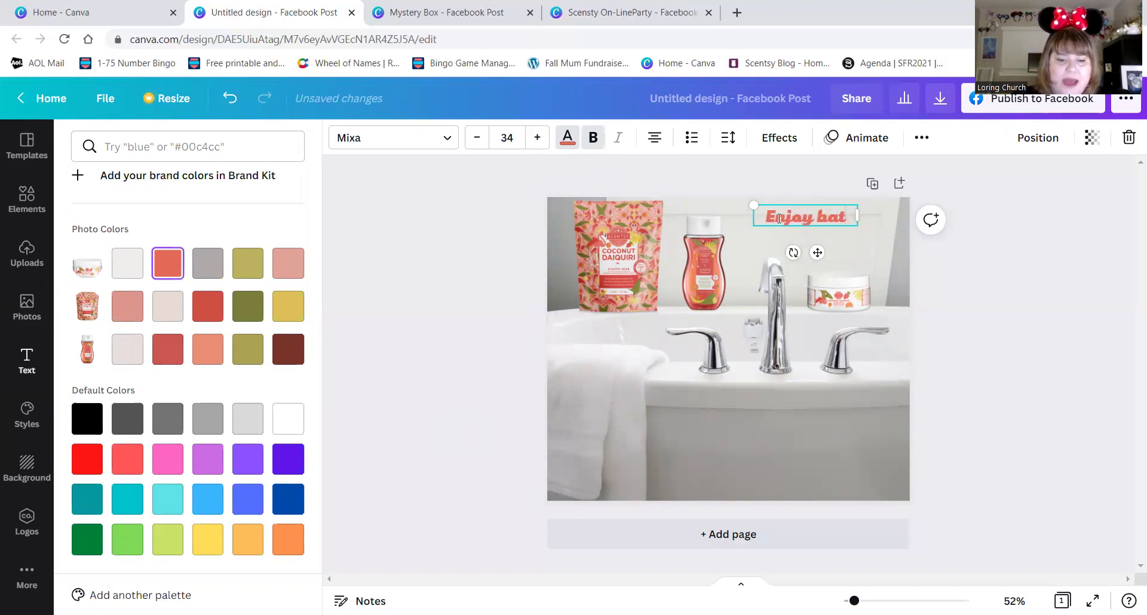
text(hrime with)
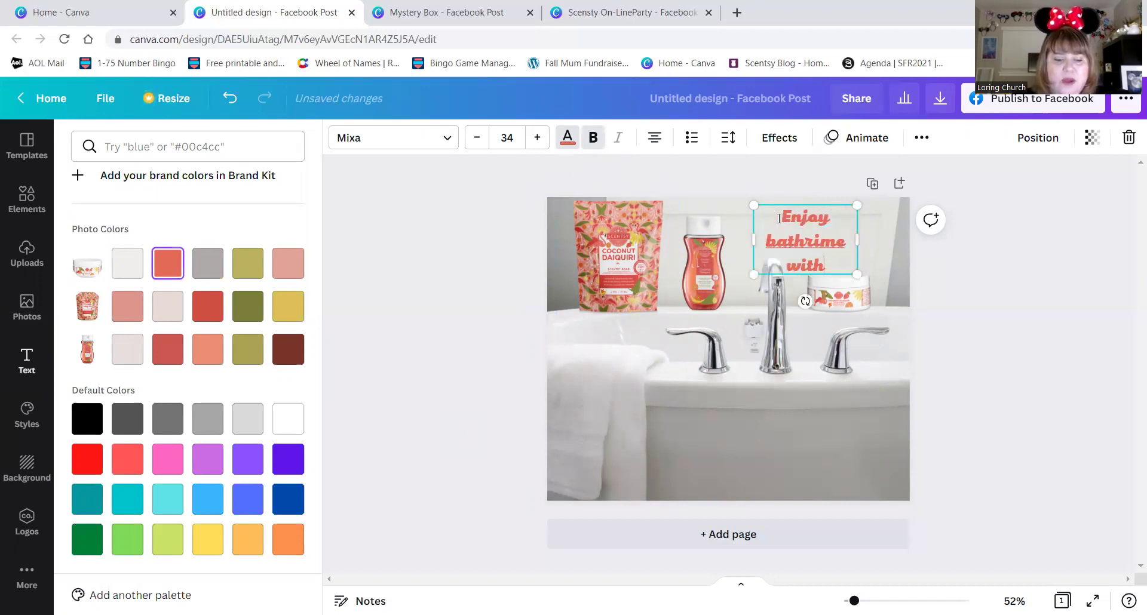
text( Scentsy)
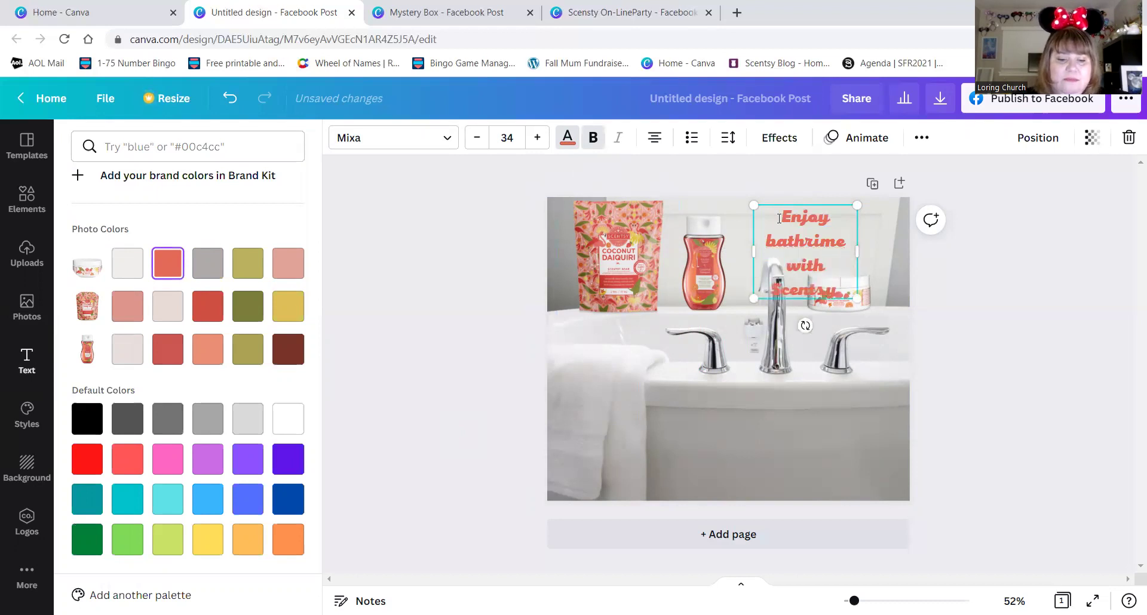
text( bath pr)
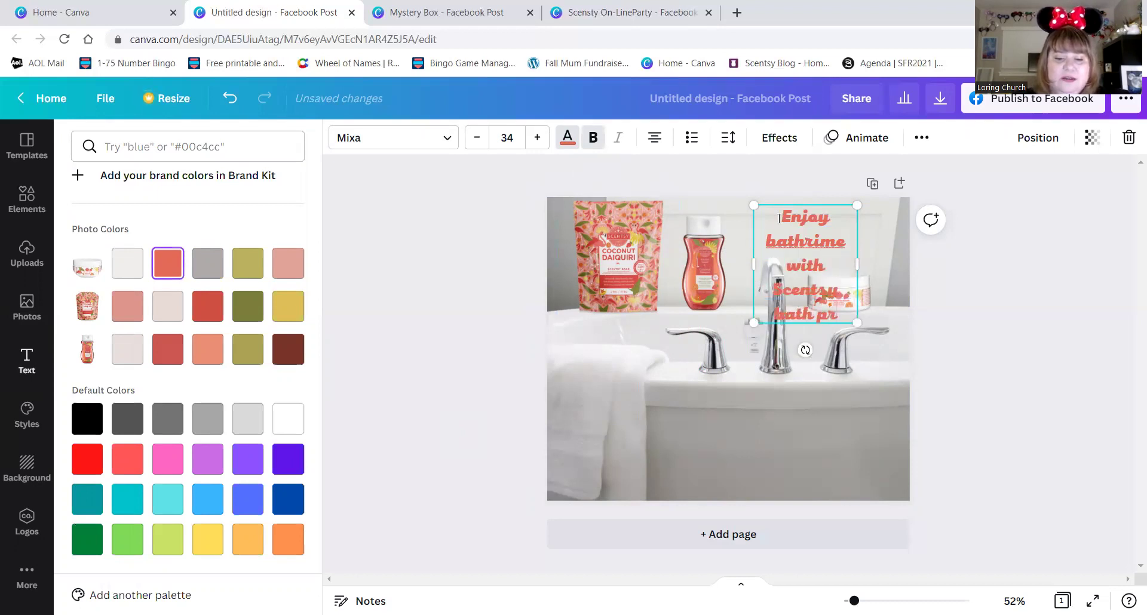
text(oducts)
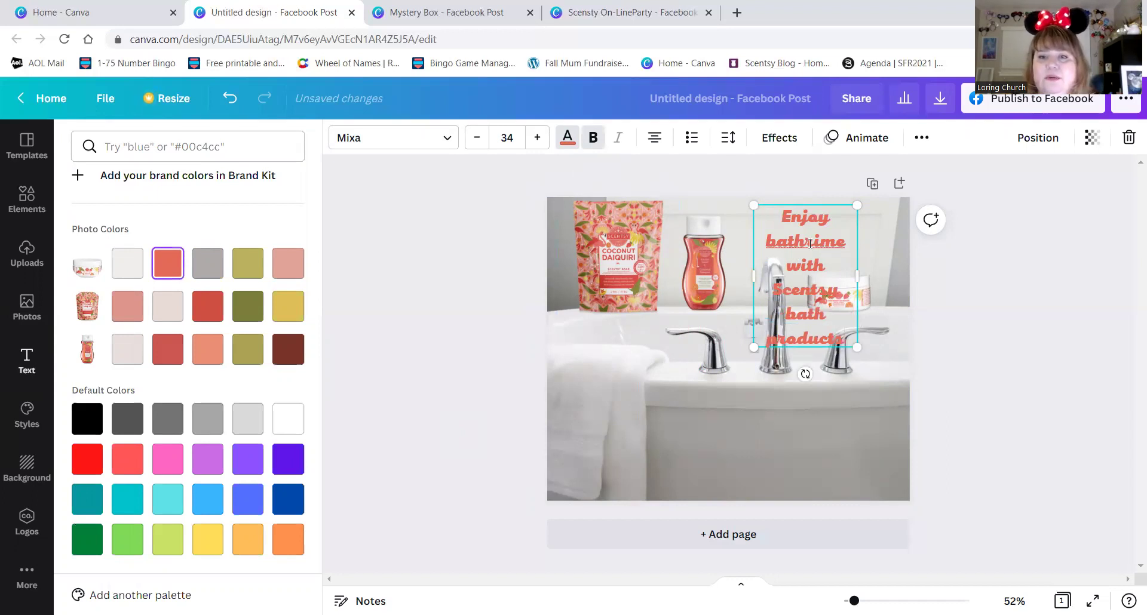
key(BackSpace)
text(t)
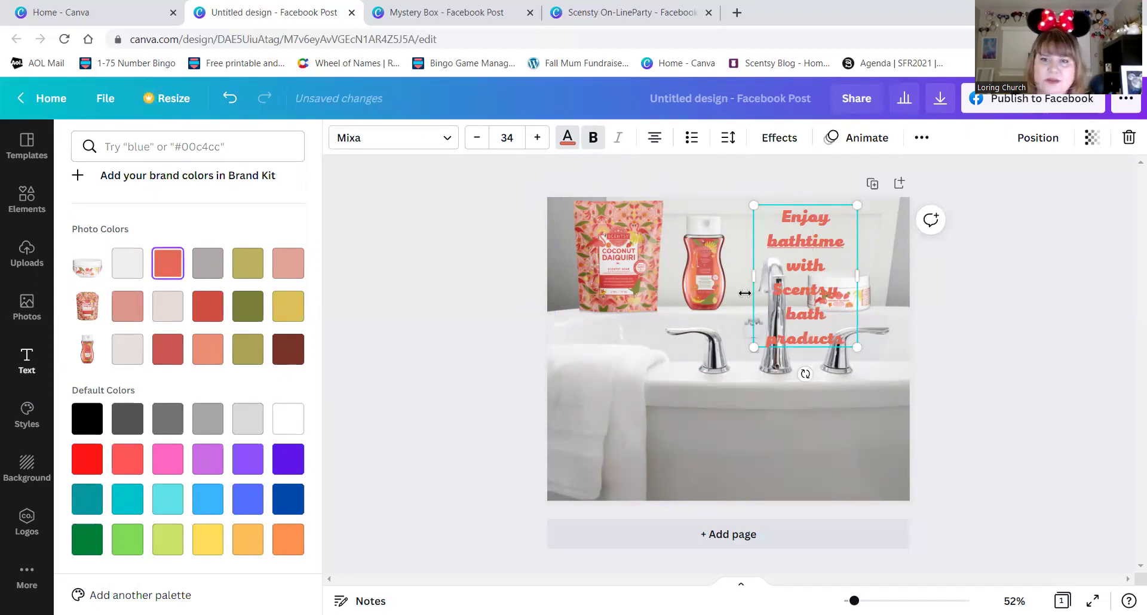
Widen the subheading box to two lines, set size 30, and nudge heading and bottle.
drag(754, 277, 714, 277)
drag(857, 238, 908, 245)
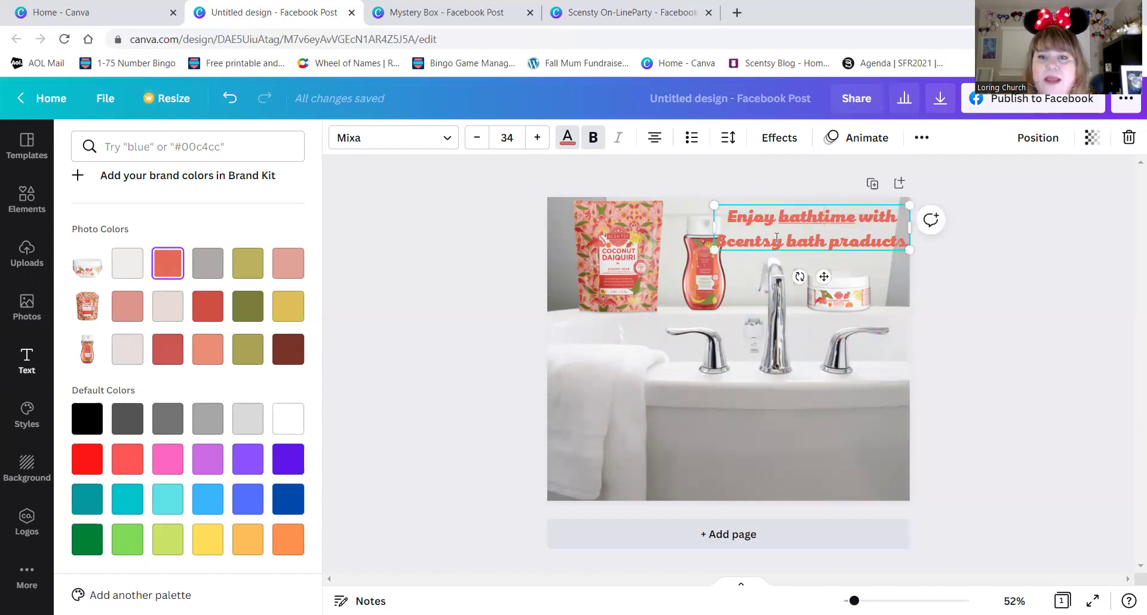
click(477, 137)
click(477, 137)
click(478, 137)
click(478, 137)
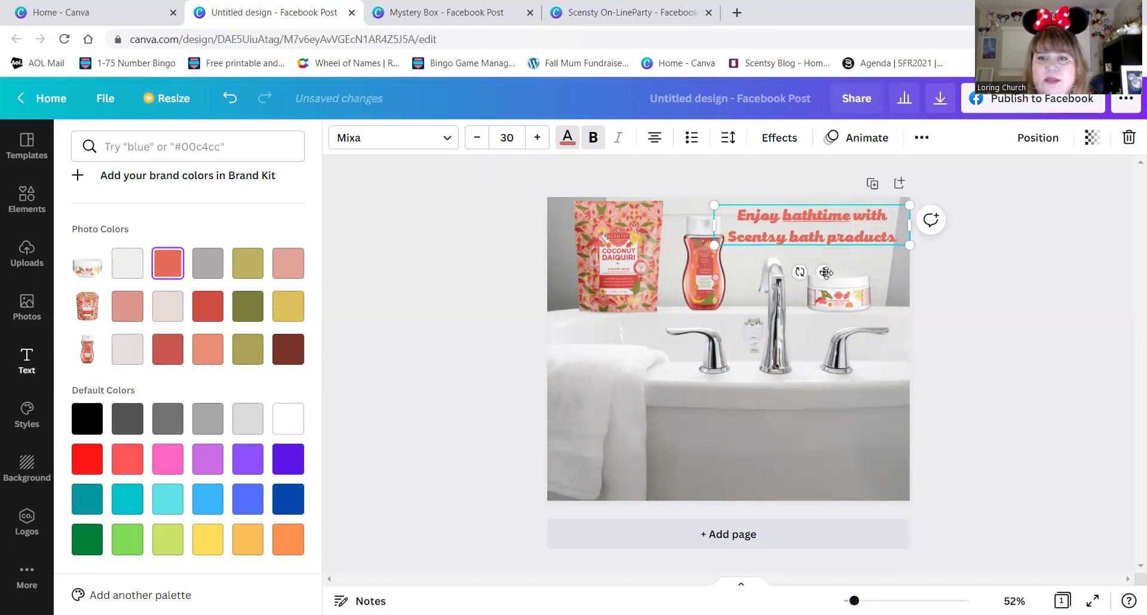
drag(825, 273, 828, 272)
drag(713, 296, 701, 306)
Nudge the Coconut Daiquiri bag and the shower gel bottle slightly left.
click(576, 288)
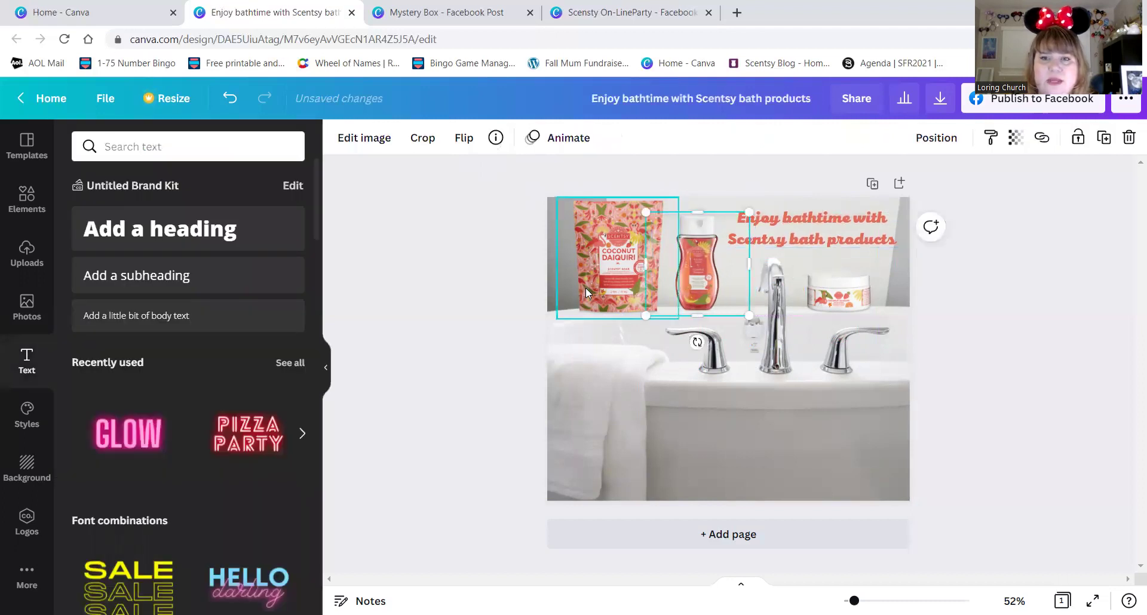
drag(585, 288, 576, 287)
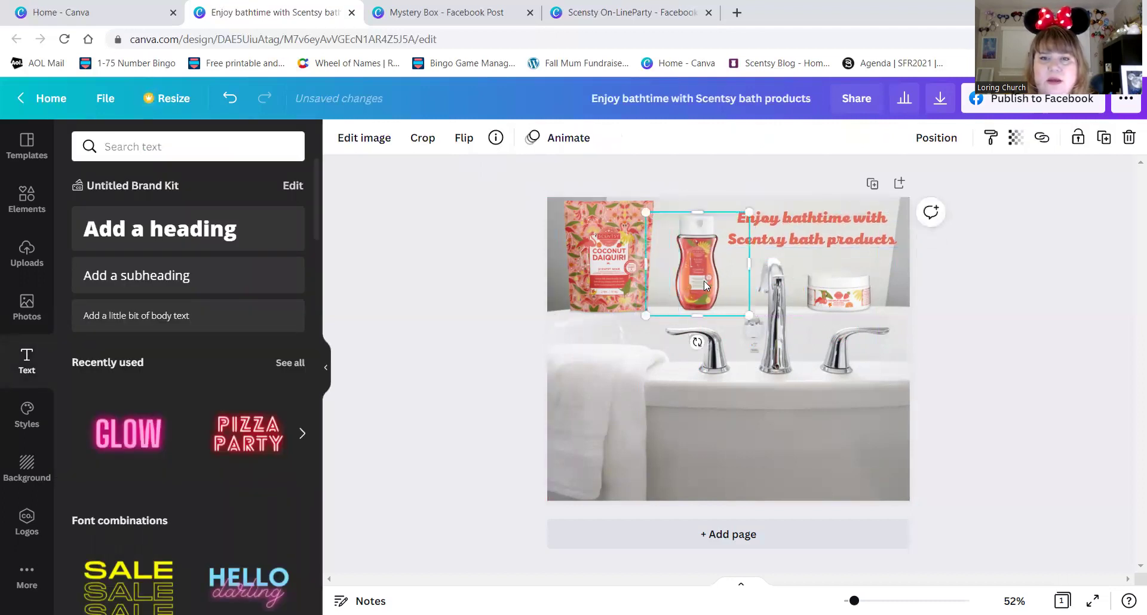
drag(701, 280, 694, 279)
click(451, 298)
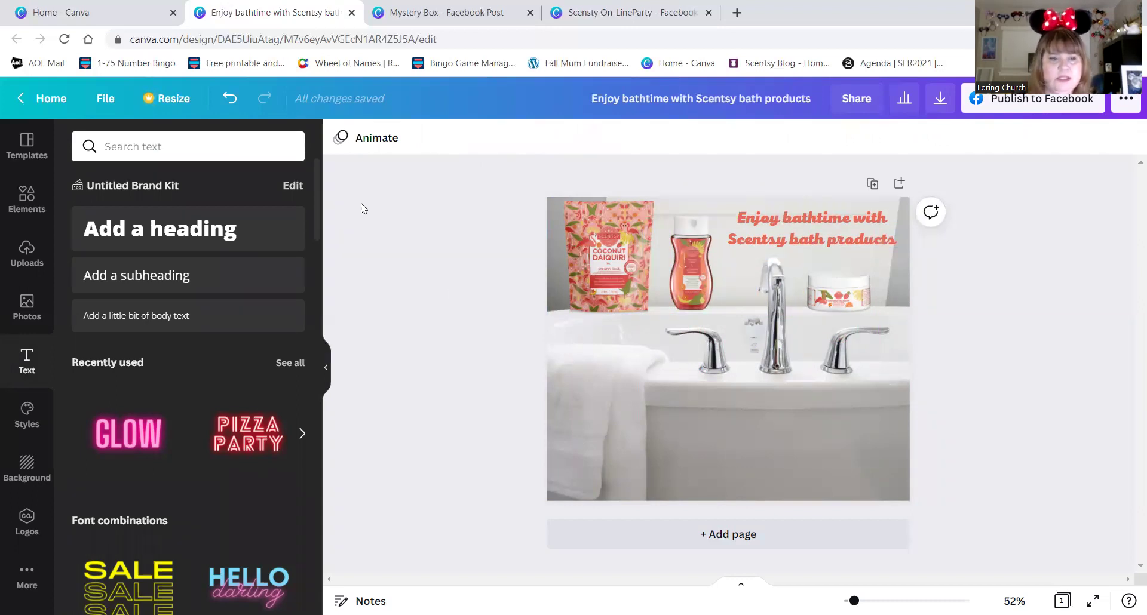
Add the purple Scentsy logo, remove its background, and shrink it into the tub's lower-right corner.
click(25, 520)
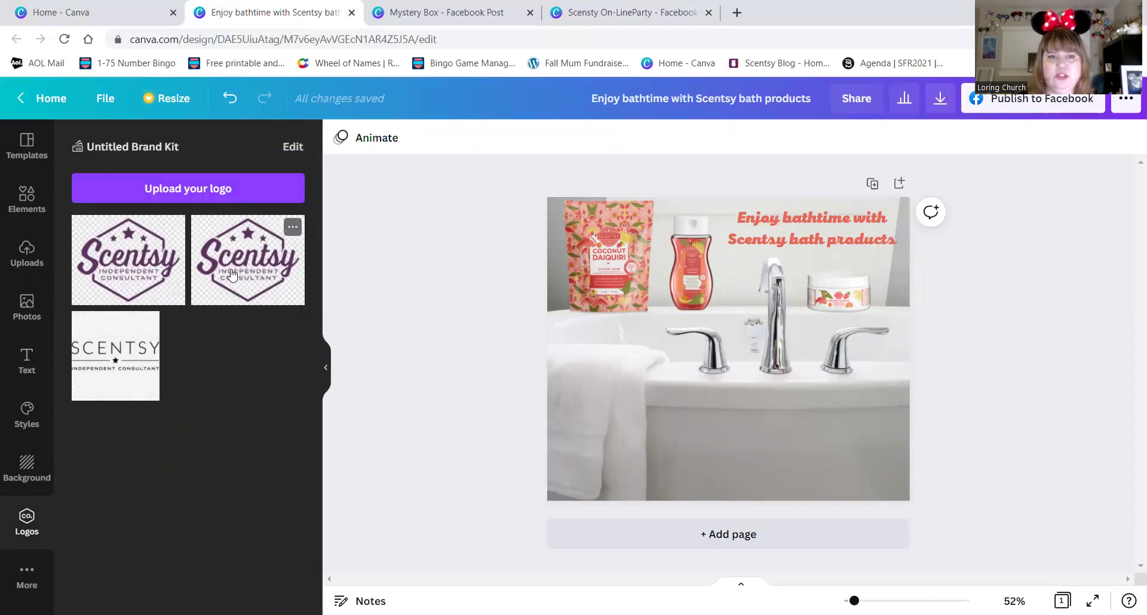
click(248, 260)
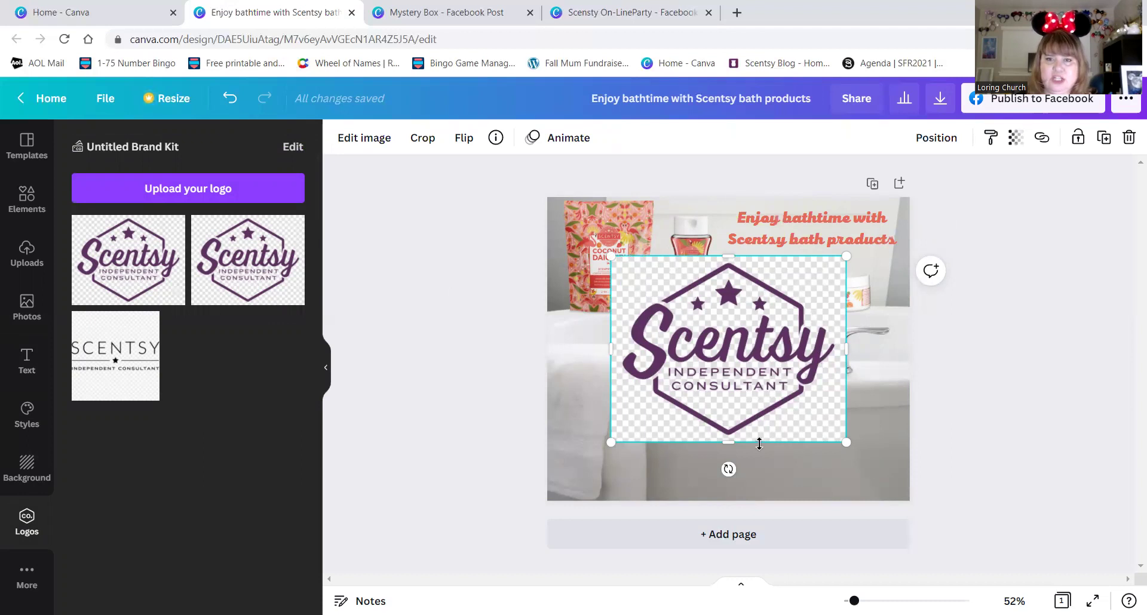
click(361, 140)
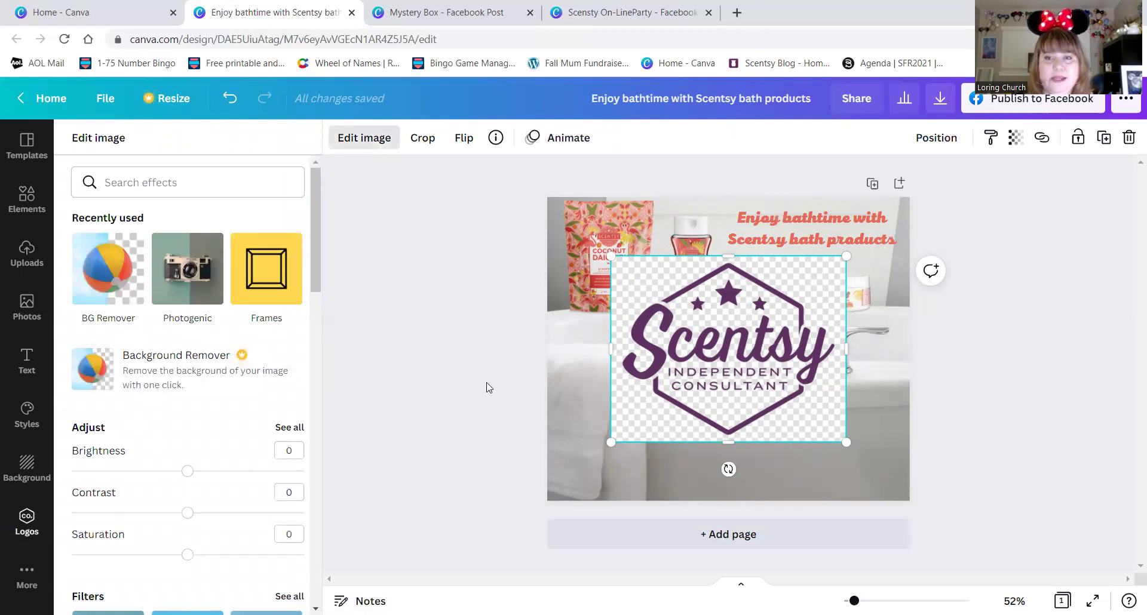
click(116, 293)
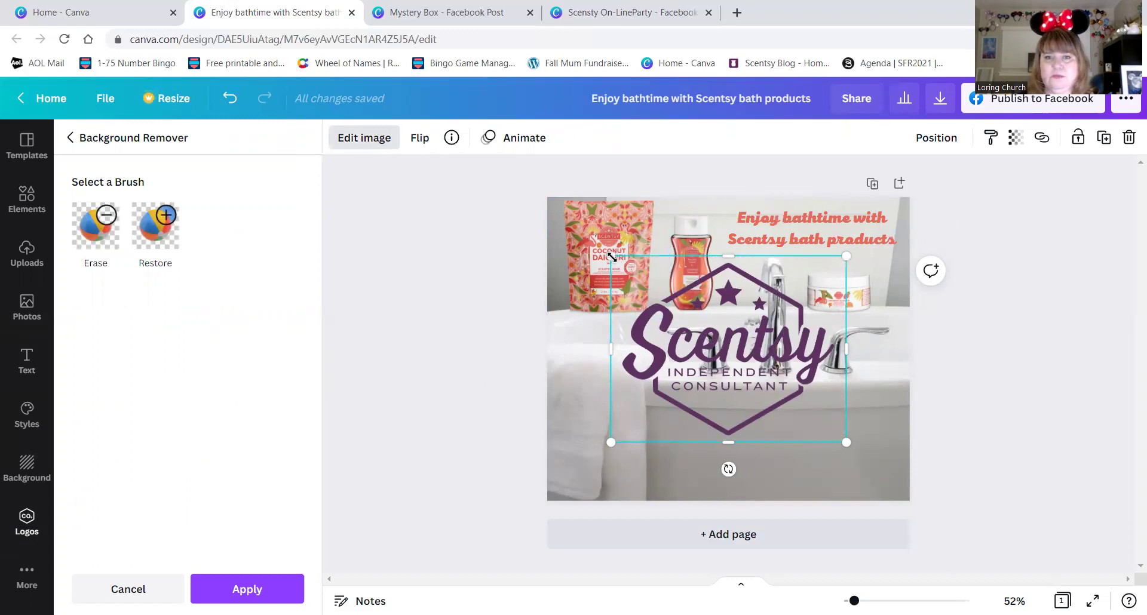
drag(611, 257, 706, 365)
drag(790, 405, 840, 453)
drag(768, 392, 806, 419)
drag(845, 464, 833, 458)
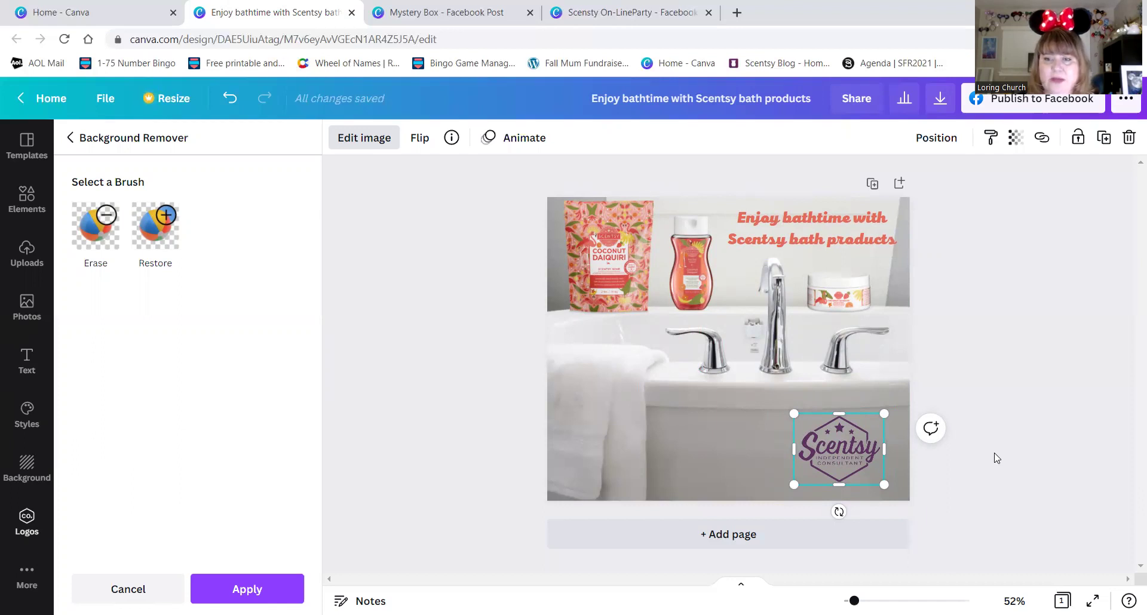
key(Escape)
Swap the purple logo for the black SCENTSY logo and remove its background.
click(734, 469)
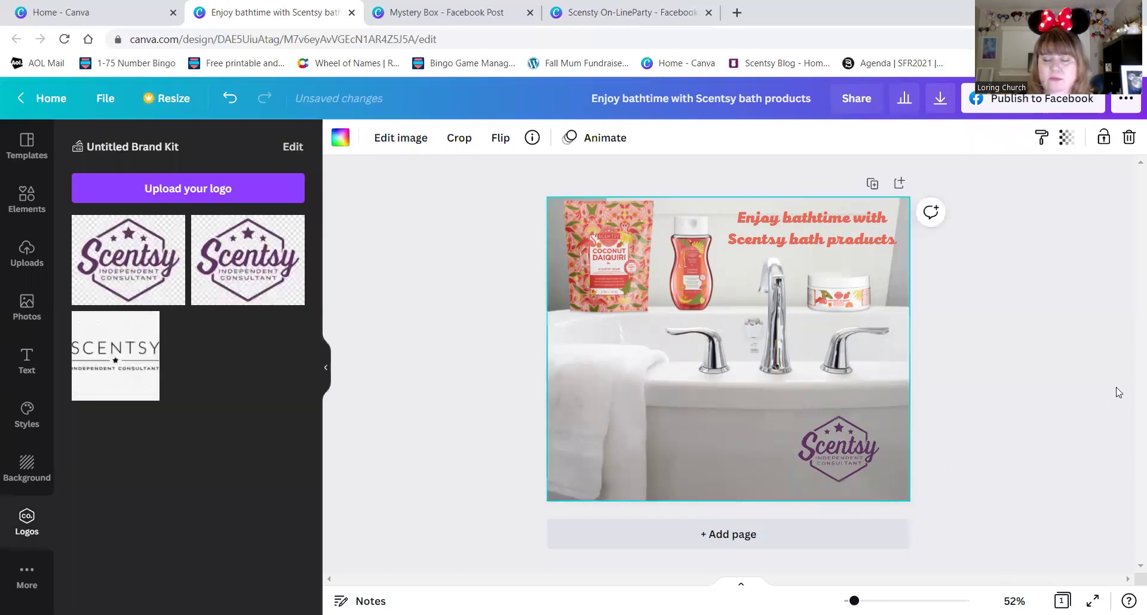
drag(845, 468, 131, 366)
click(132, 367)
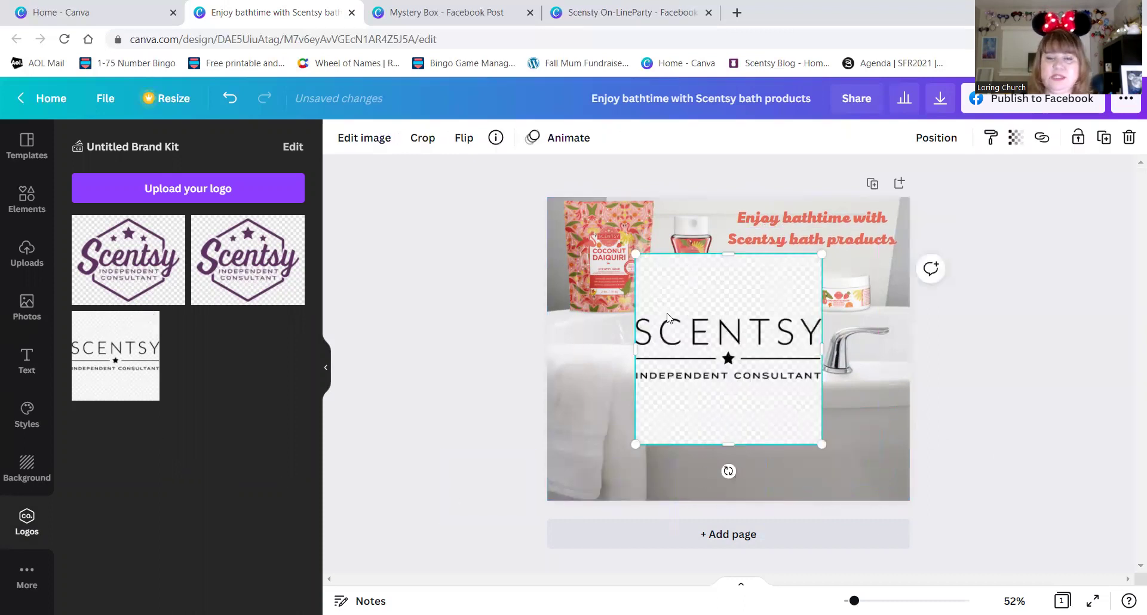
click(379, 139)
click(107, 269)
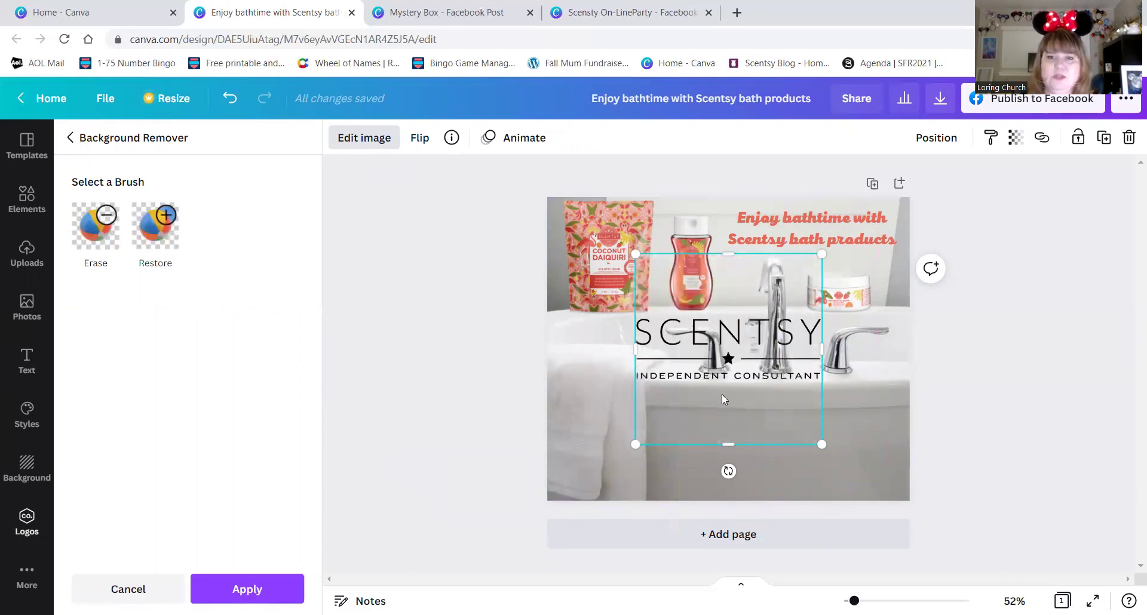
Shrink the SCENTSY logo and reposition it, finally moving it toward the tub's centre.
drag(822, 254, 728, 350)
drag(671, 397, 842, 446)
drag(805, 399, 847, 445)
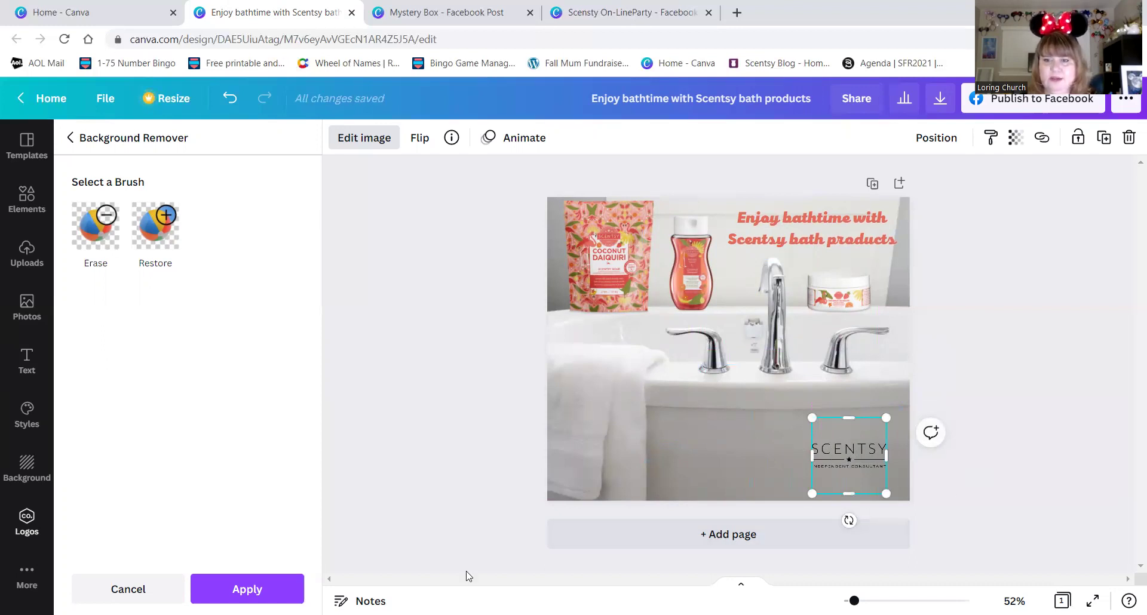
drag(868, 454, 474, 399)
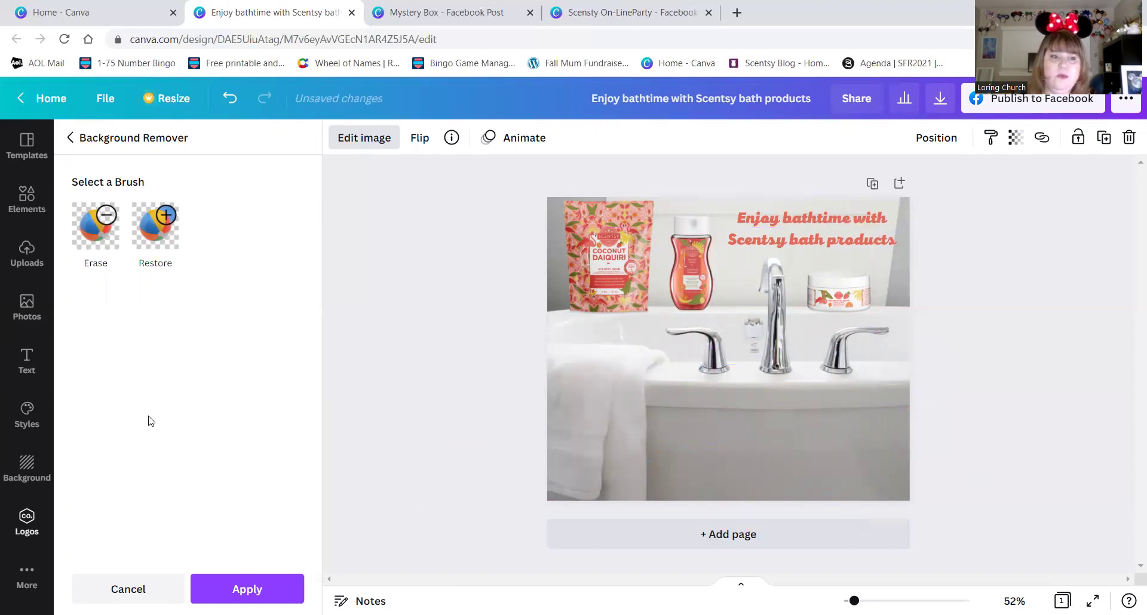
Add a body text box at the bottom right reading 'independent Scentsy Consultant'.
click(24, 361)
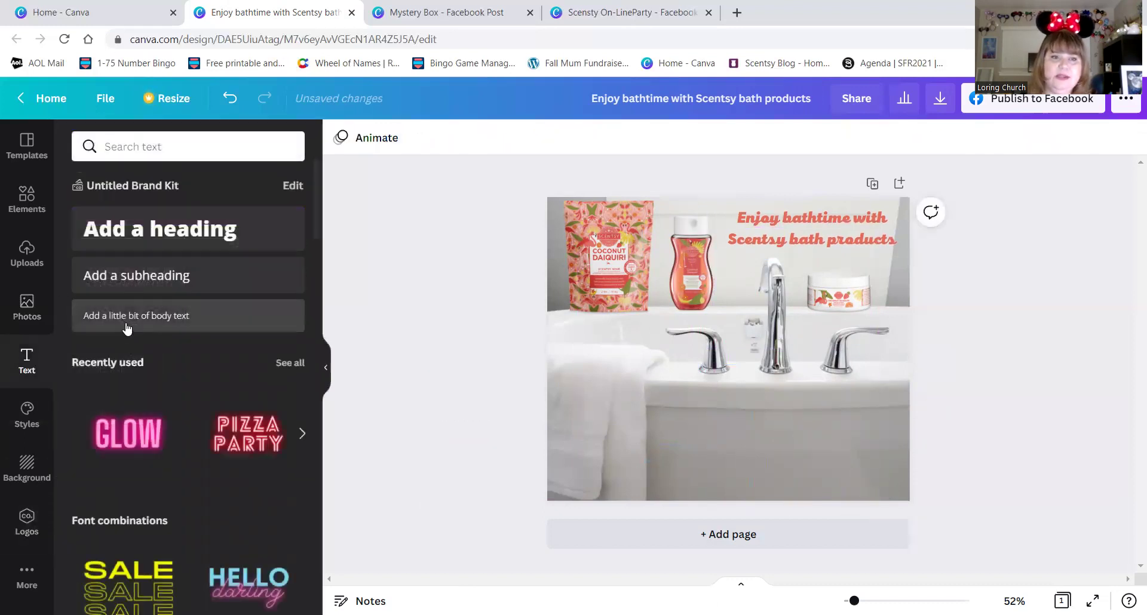
click(125, 330)
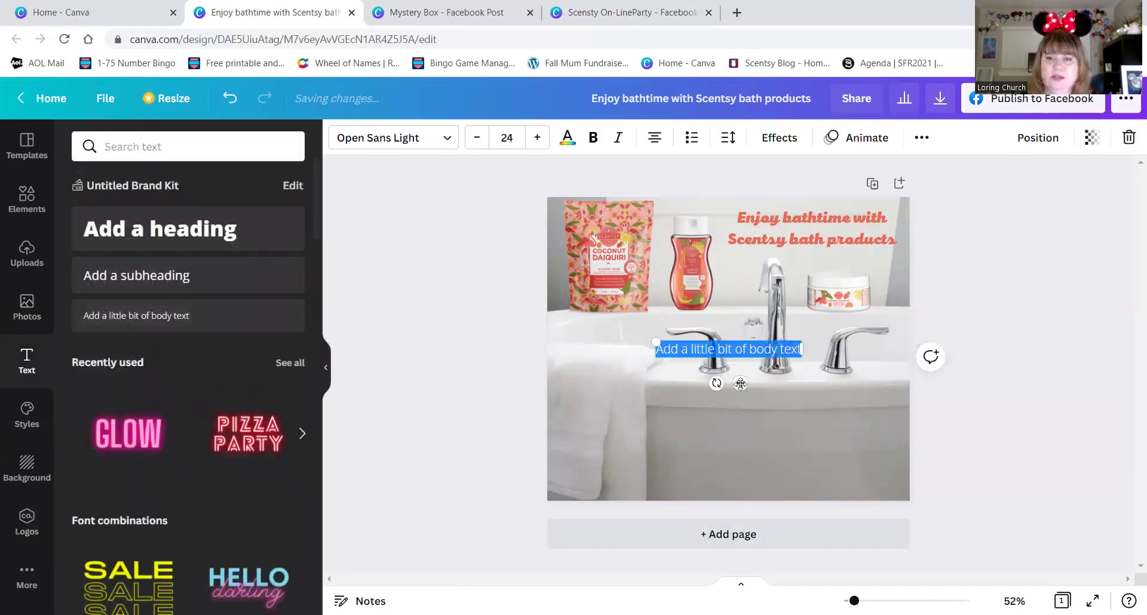
drag(740, 384, 827, 511)
click(820, 478)
triple_click(819, 478)
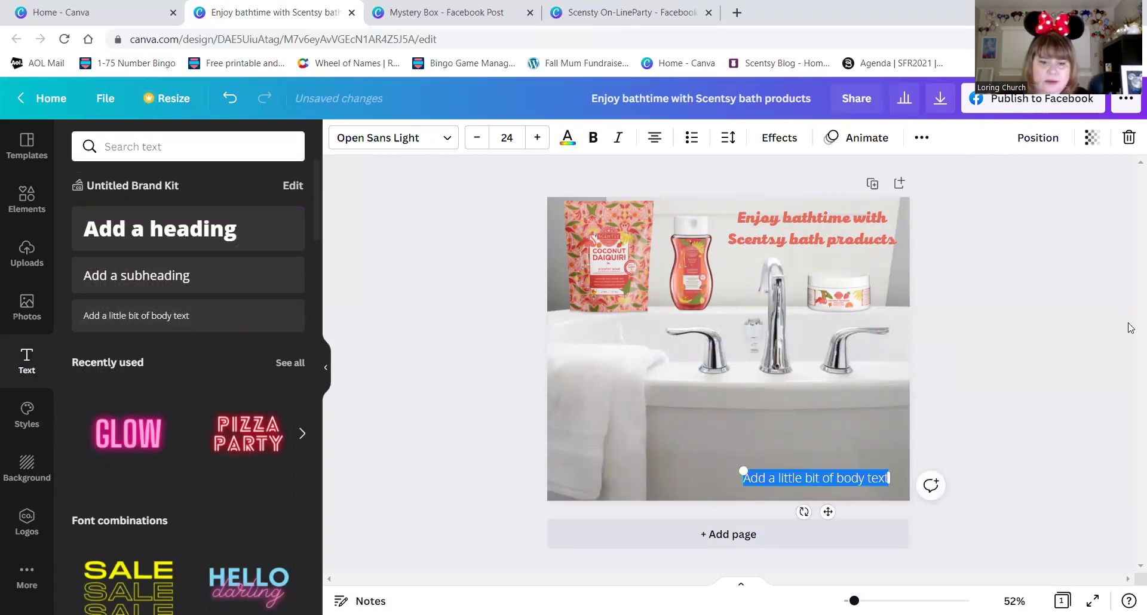
text(independe)
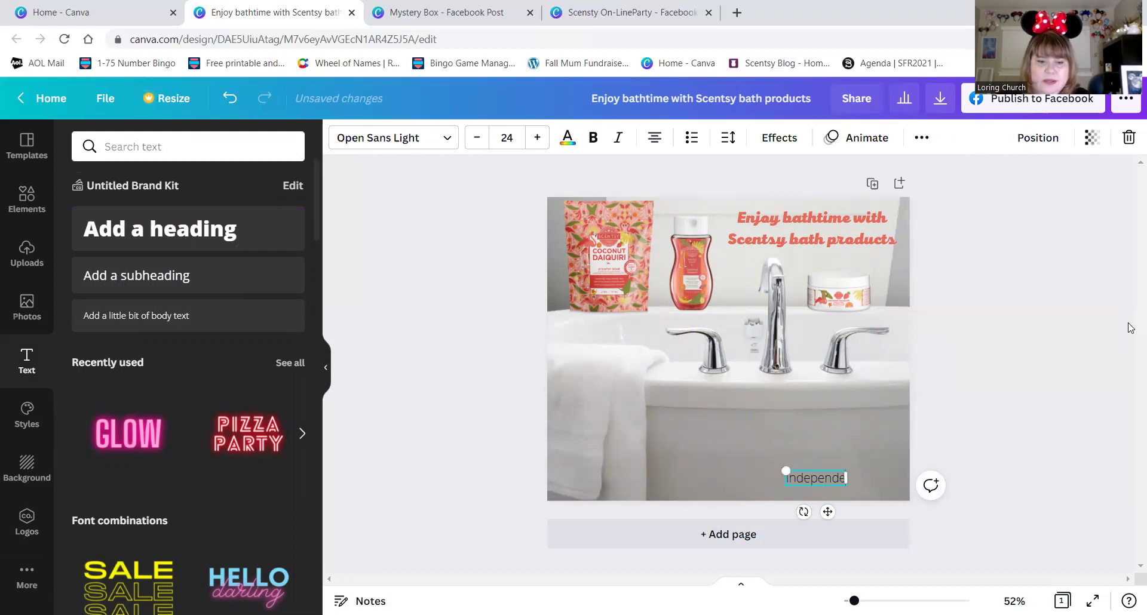
text(nt Sce)
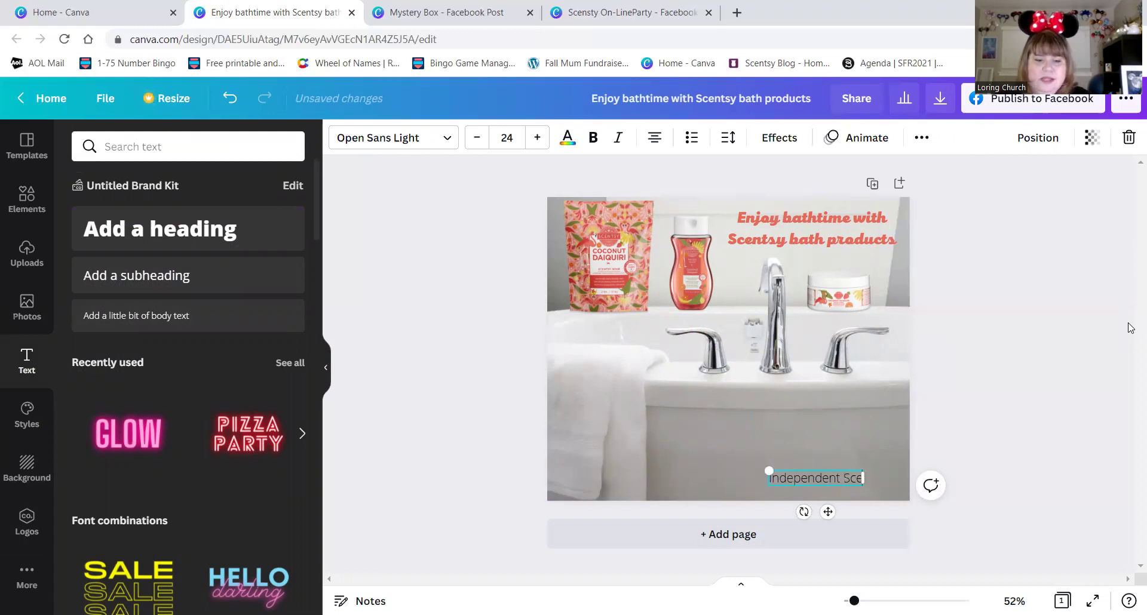
text(ntsy C)
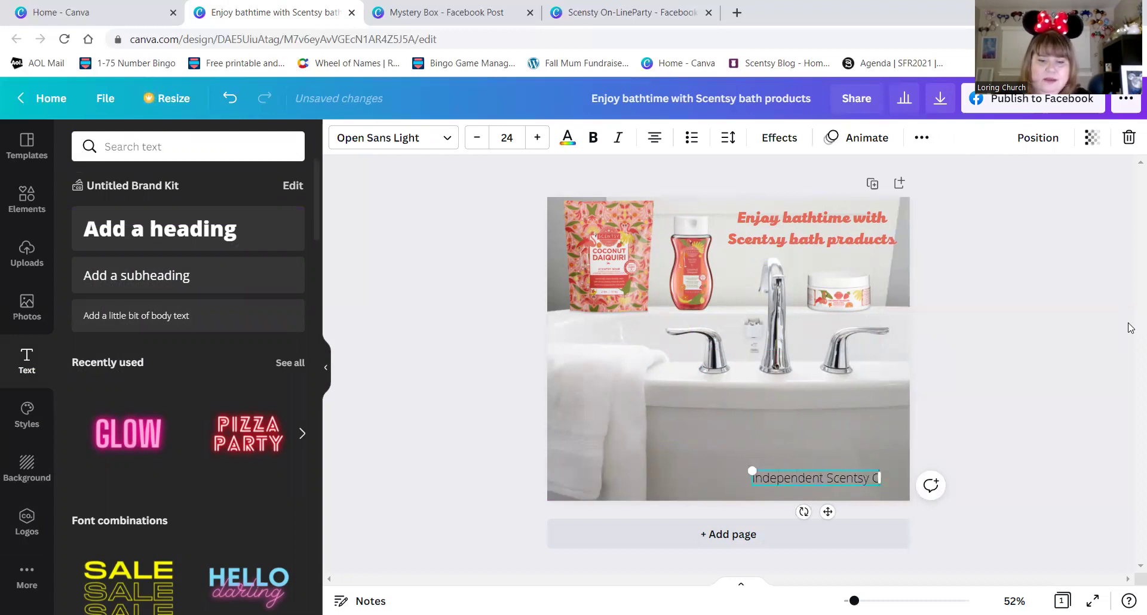
text(onsultan)
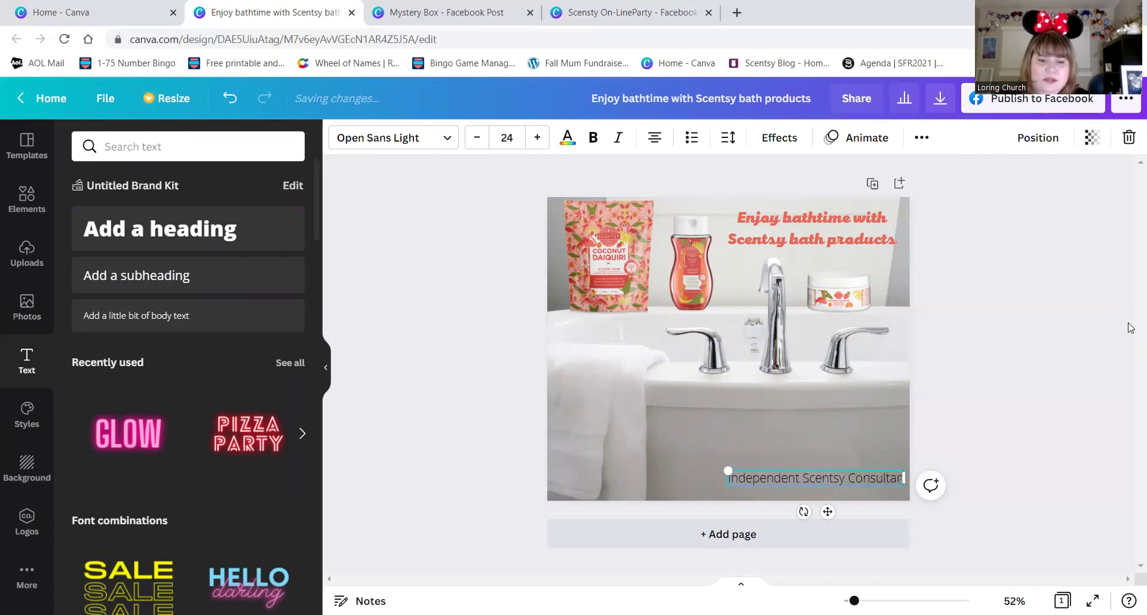
text(t)
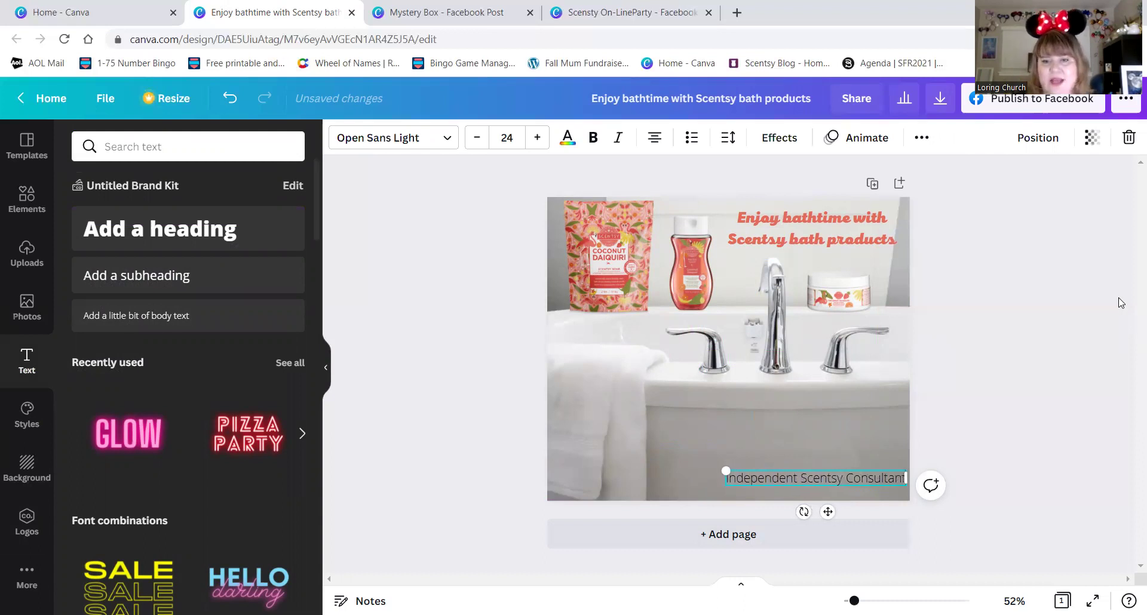
Make the caption bold at size 19, widened to one line and nudged down to the bottom edge.
click(594, 138)
triple_click(843, 476)
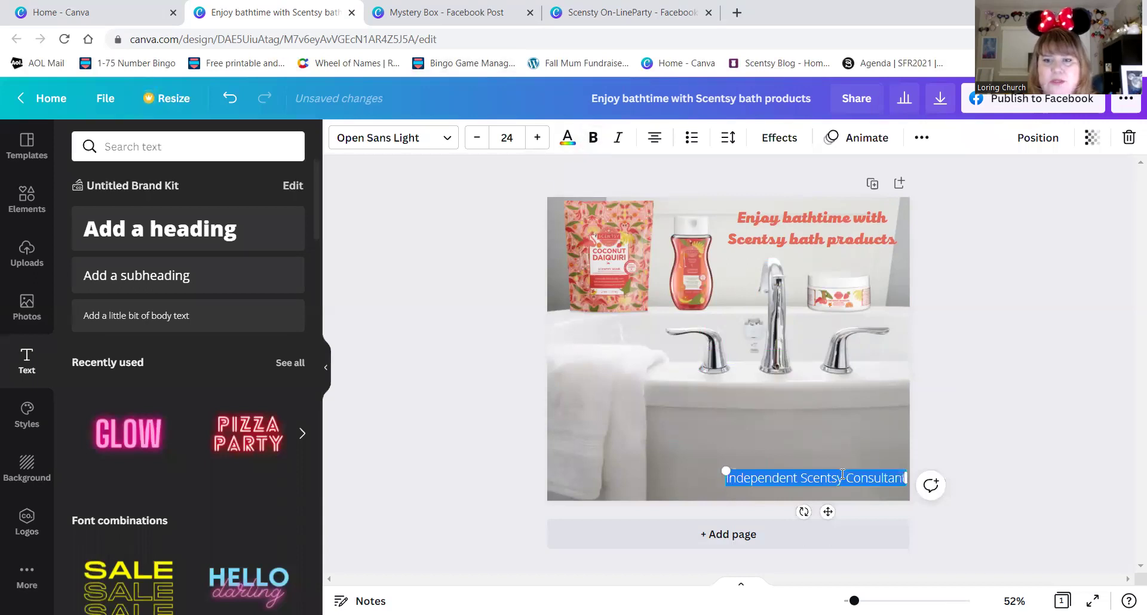
click(594, 138)
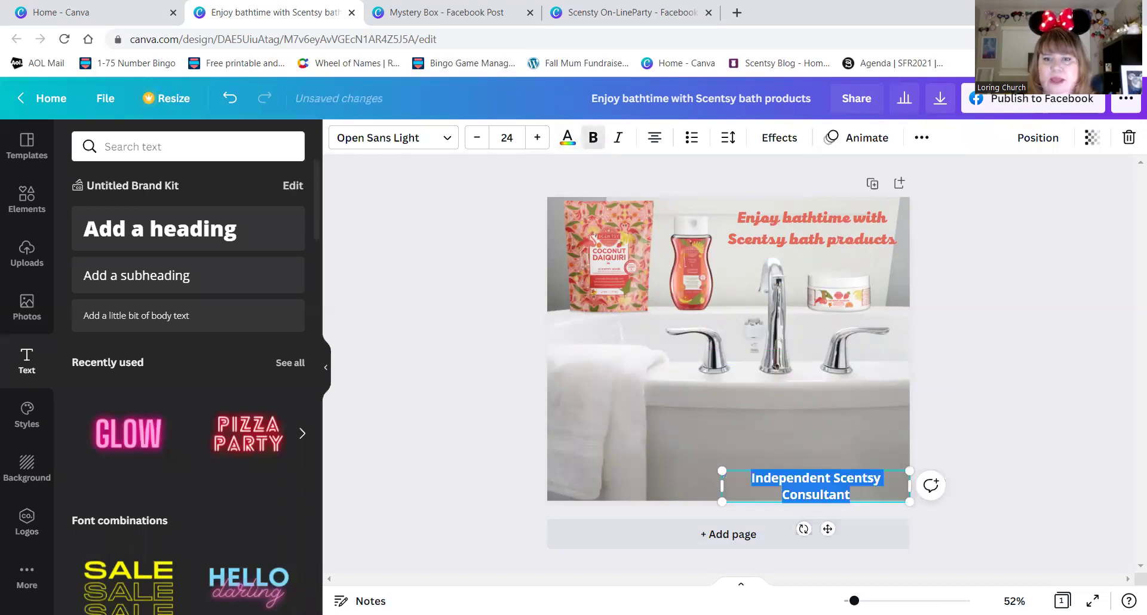
drag(727, 495, 692, 495)
click(477, 138)
click(476, 138)
click(477, 138)
click(477, 138)
click(477, 137)
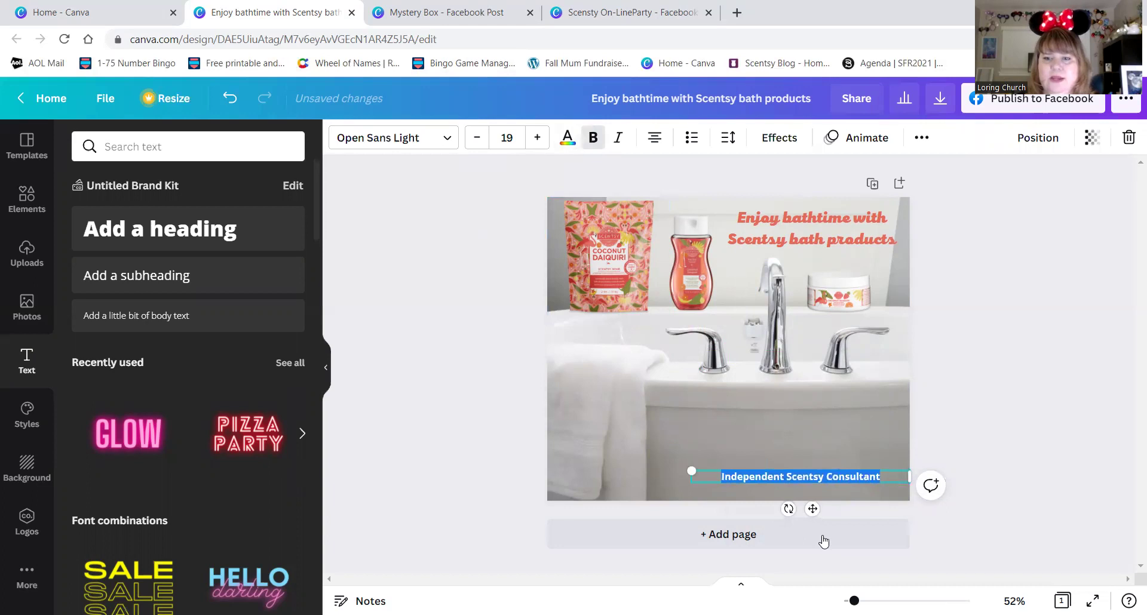
drag(818, 479, 818, 487)
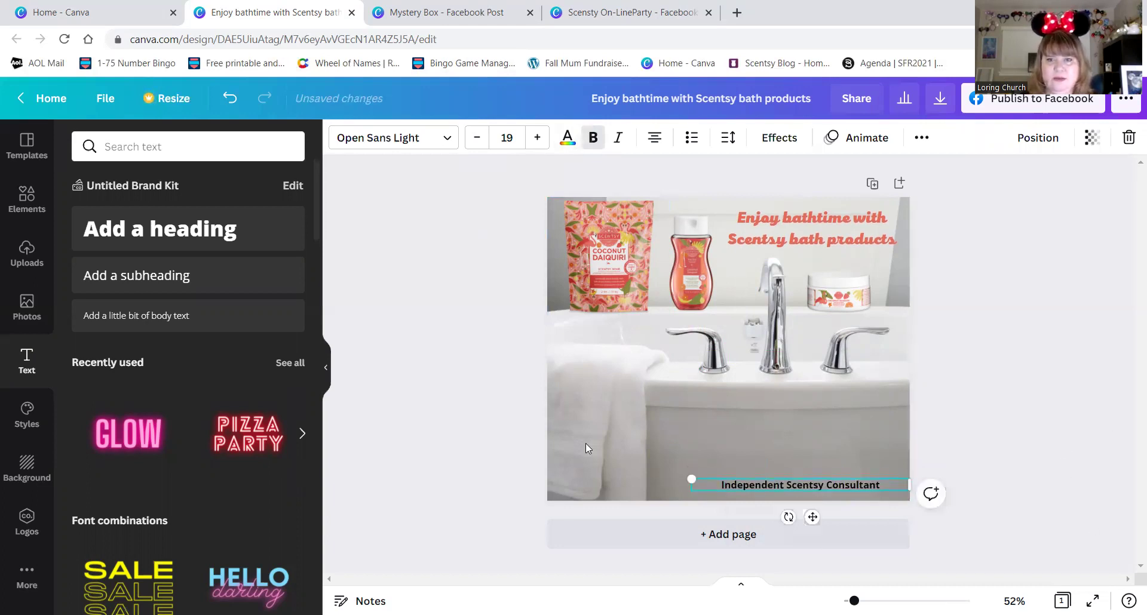
click(433, 374)
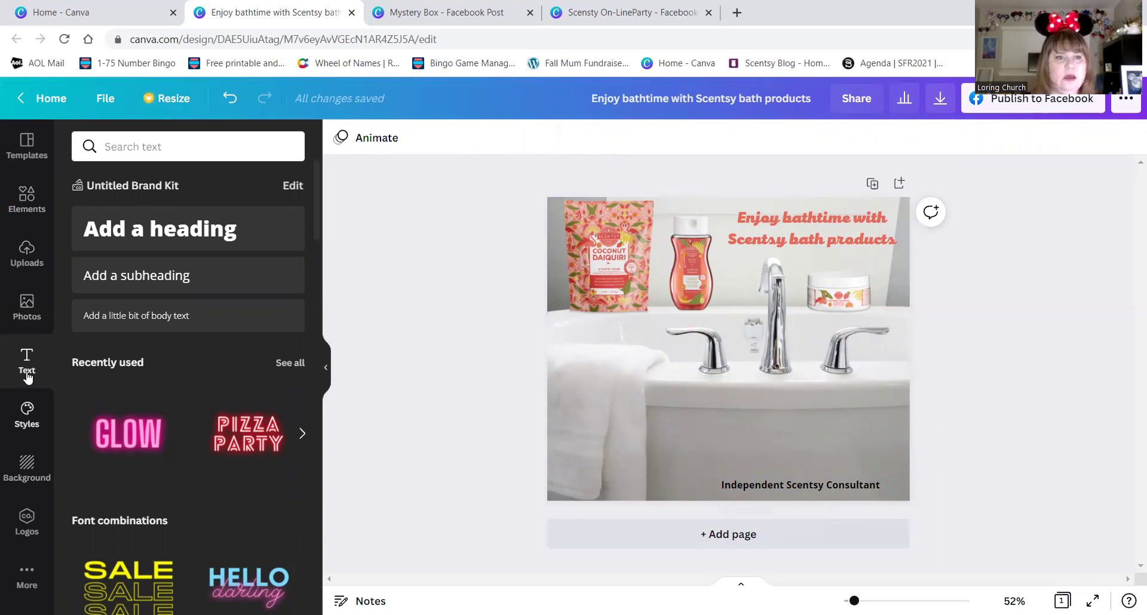
Add a coconut drink graphic from a 'coconut daiquiri' elements search, shrunk and placed over the towel.
click(27, 200)
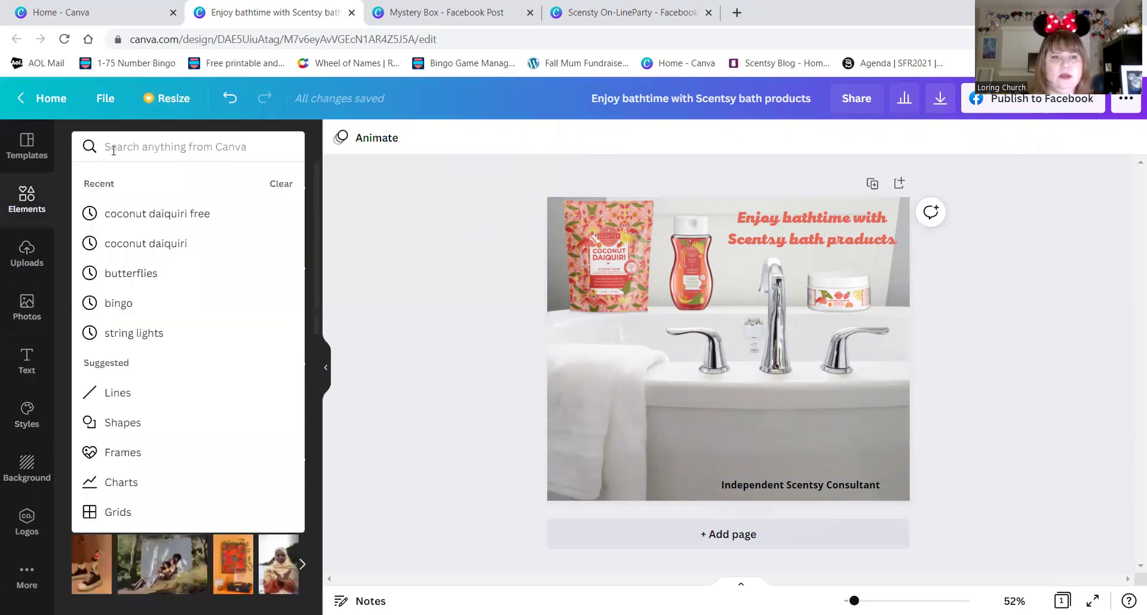
click(141, 243)
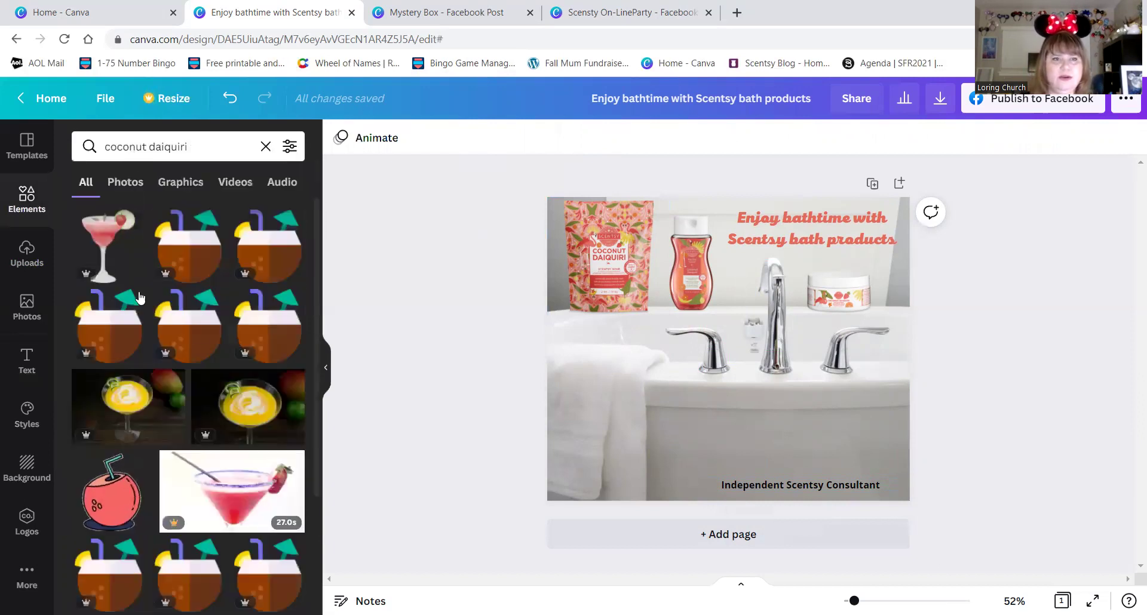
click(198, 257)
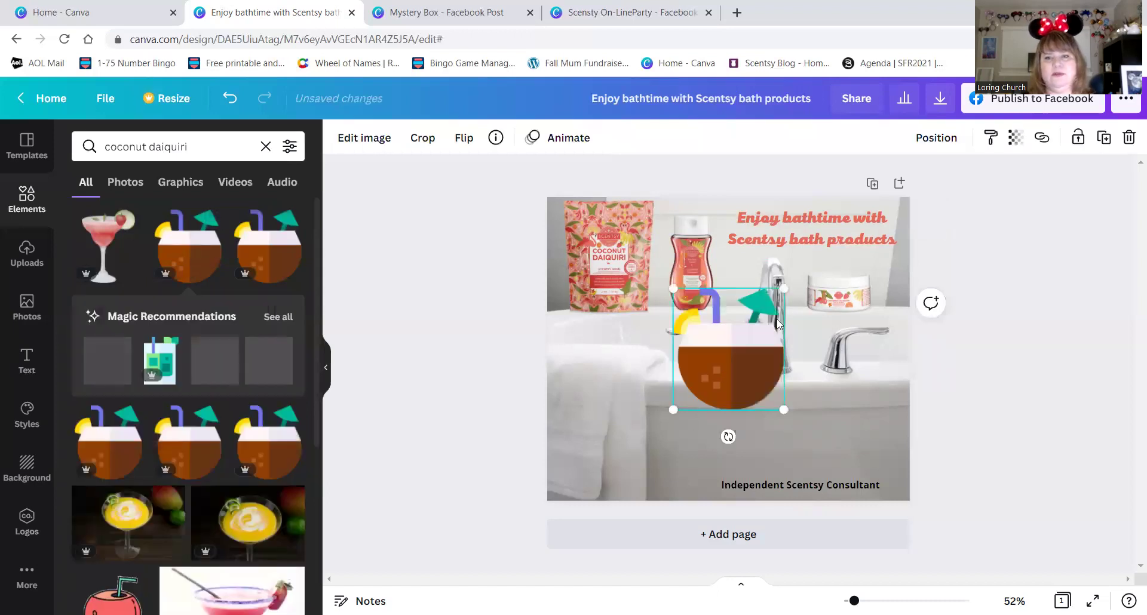
drag(784, 289, 596, 358)
click(579, 389)
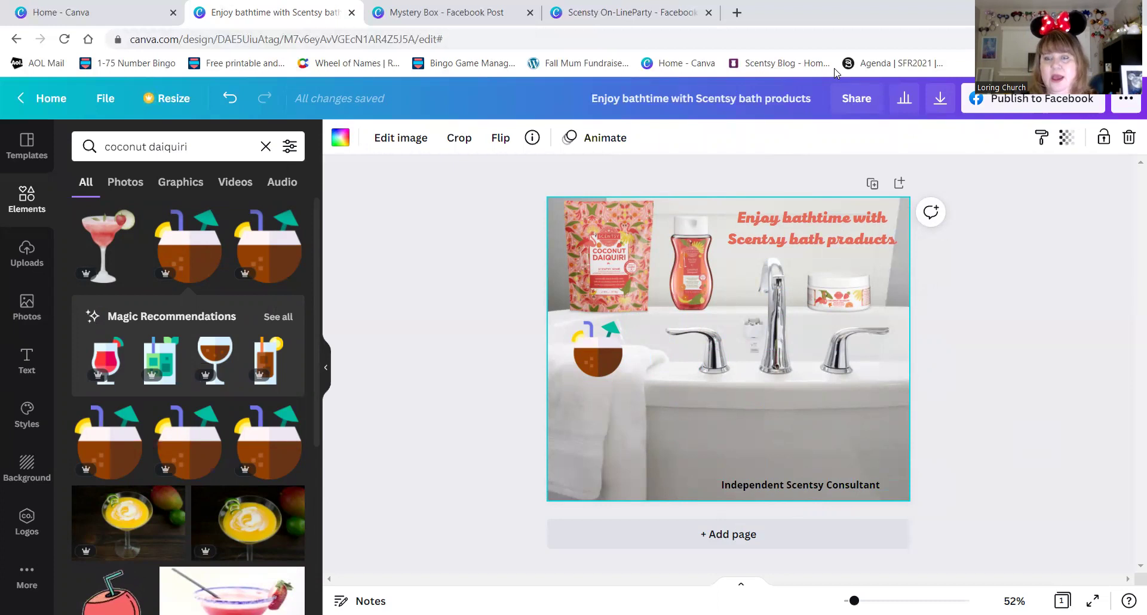
Download the bathtub post as a PNG and dismiss the design tips popup.
click(940, 102)
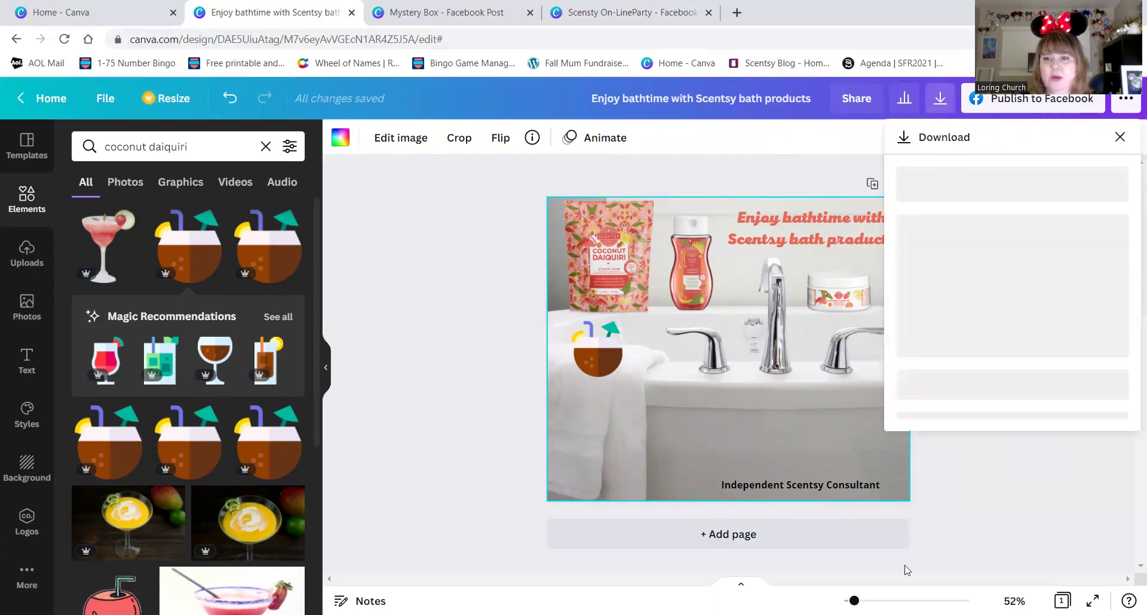
click(1011, 449)
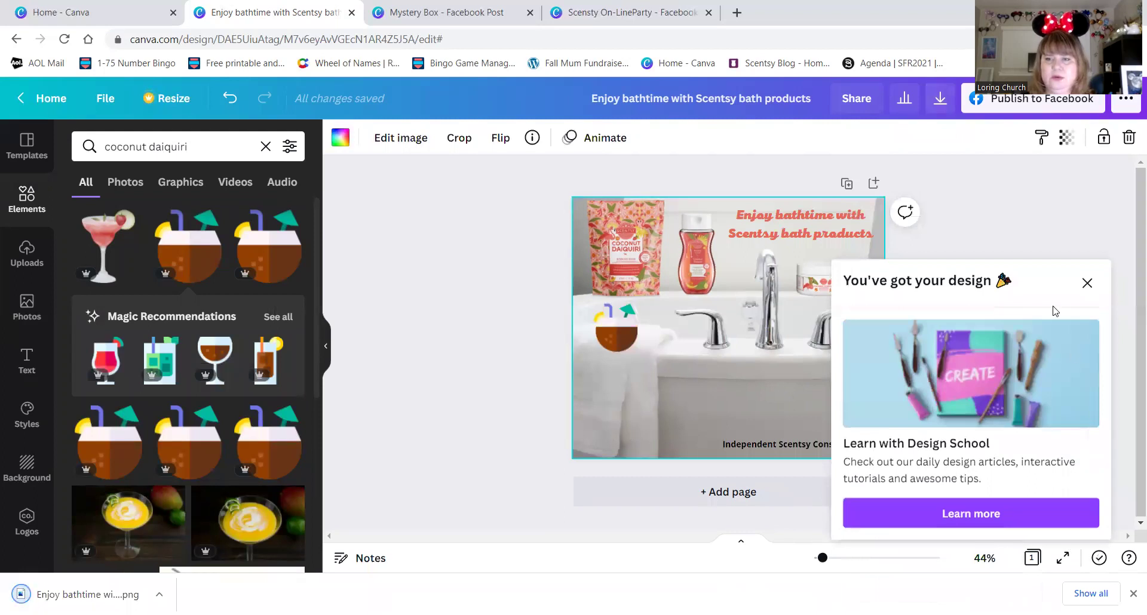
click(1084, 286)
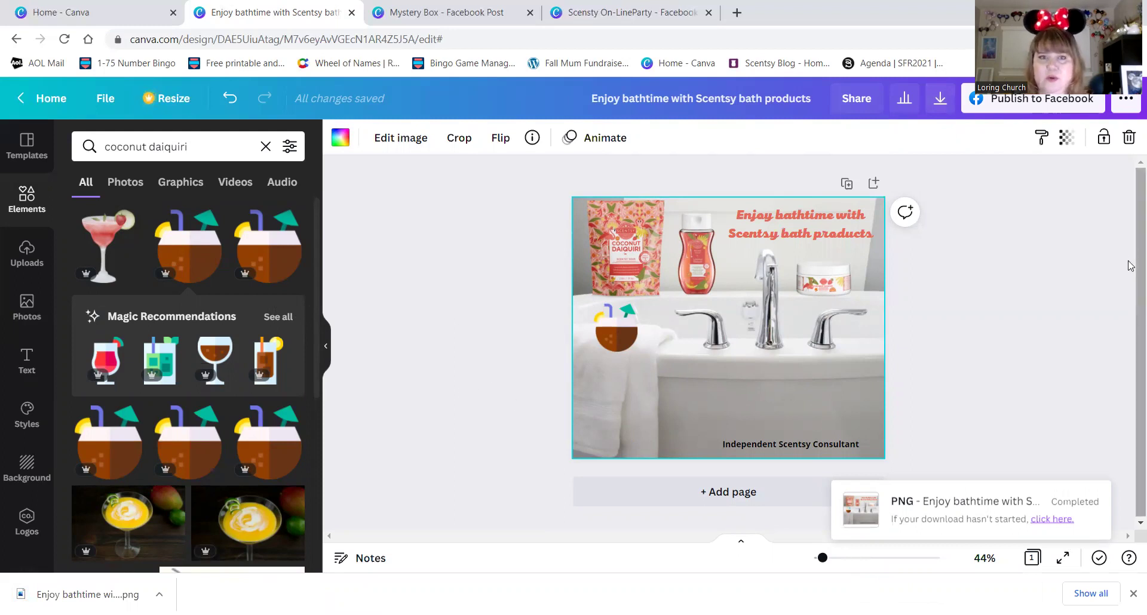
From the Canva home page, create a new blank Facebook Post design.
click(60, 12)
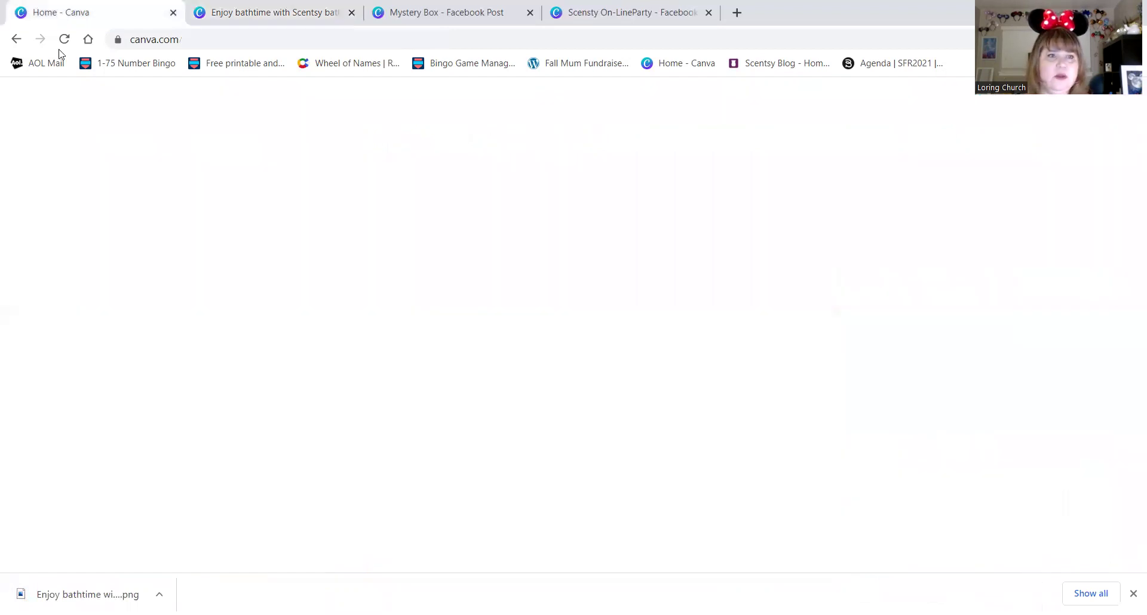
mouse_move(218, 104)
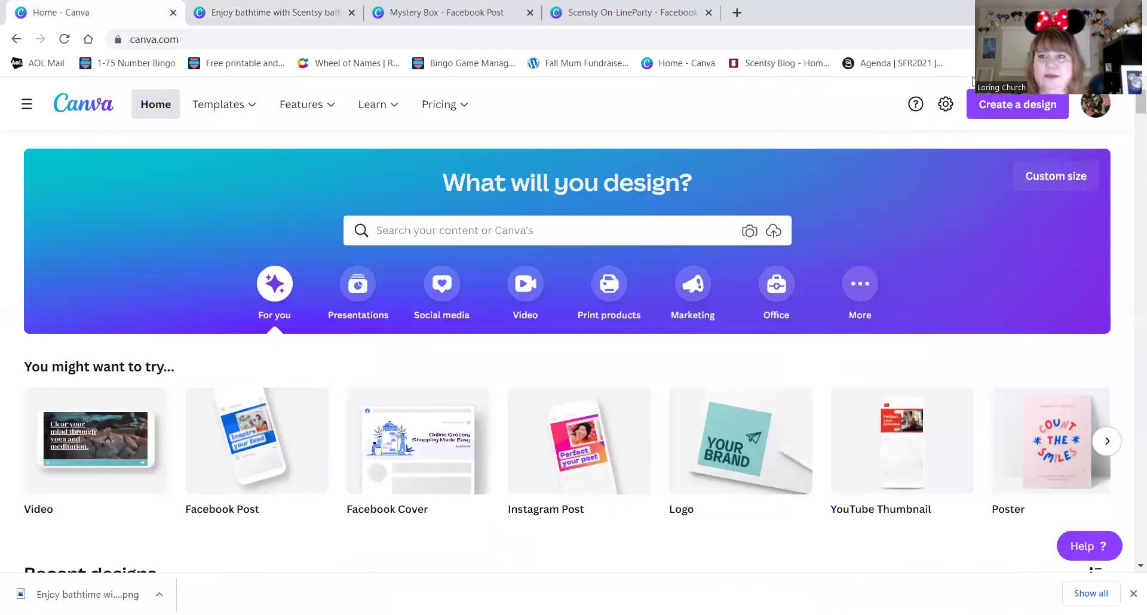
click(1005, 105)
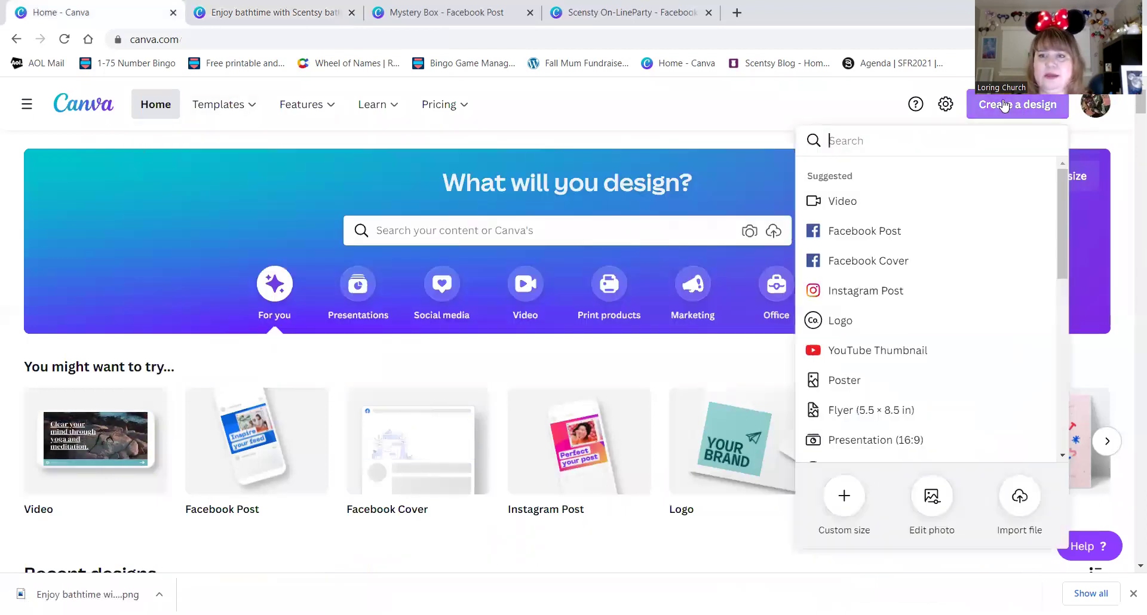
click(894, 231)
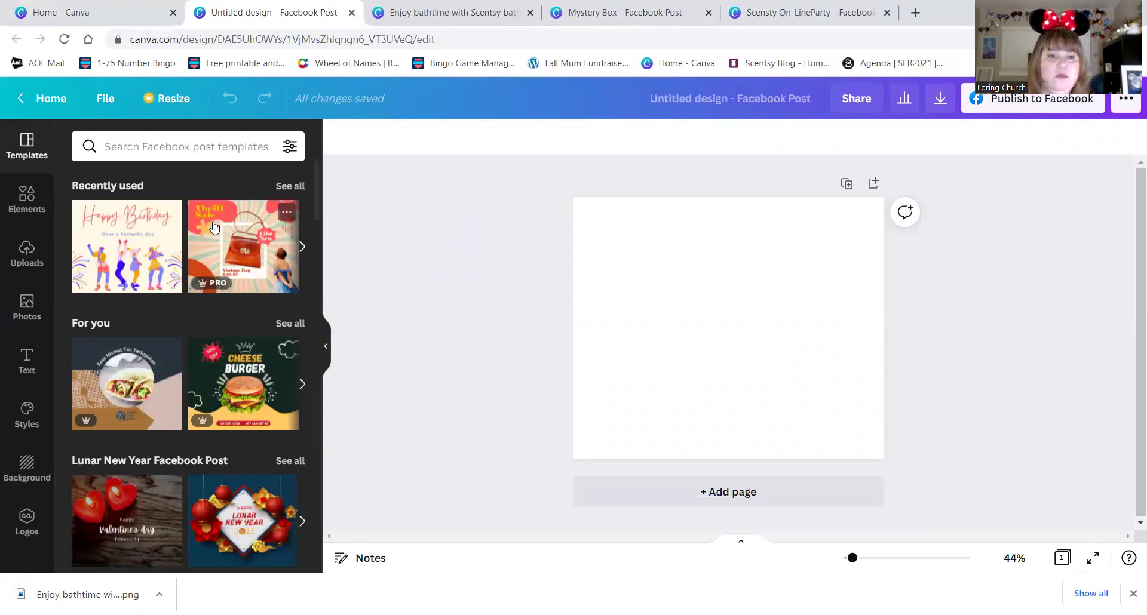
Show all the Spring Facebook Post templates beside the blank design.
scroll(216, 273, down, 5)
scroll(217, 274, down, 1)
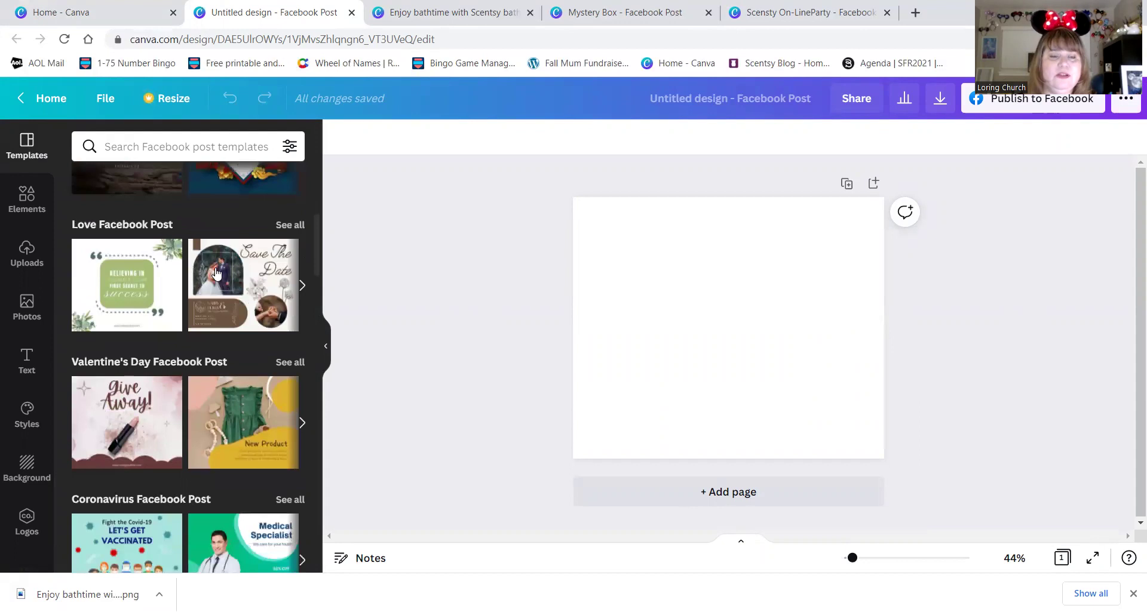
scroll(216, 276, down, 5)
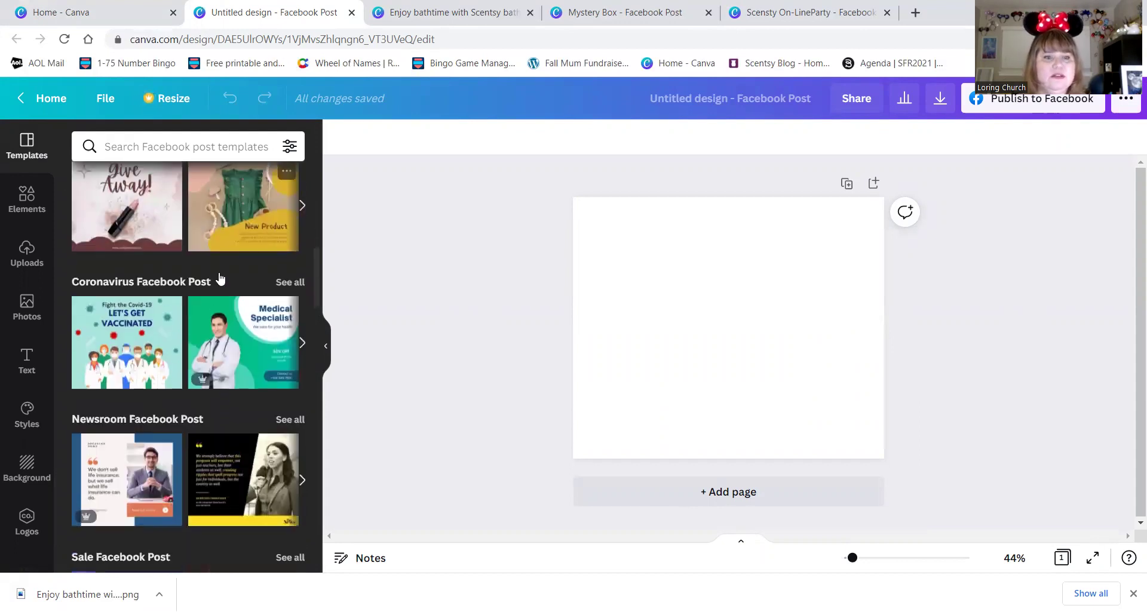
scroll(219, 277, down, 6)
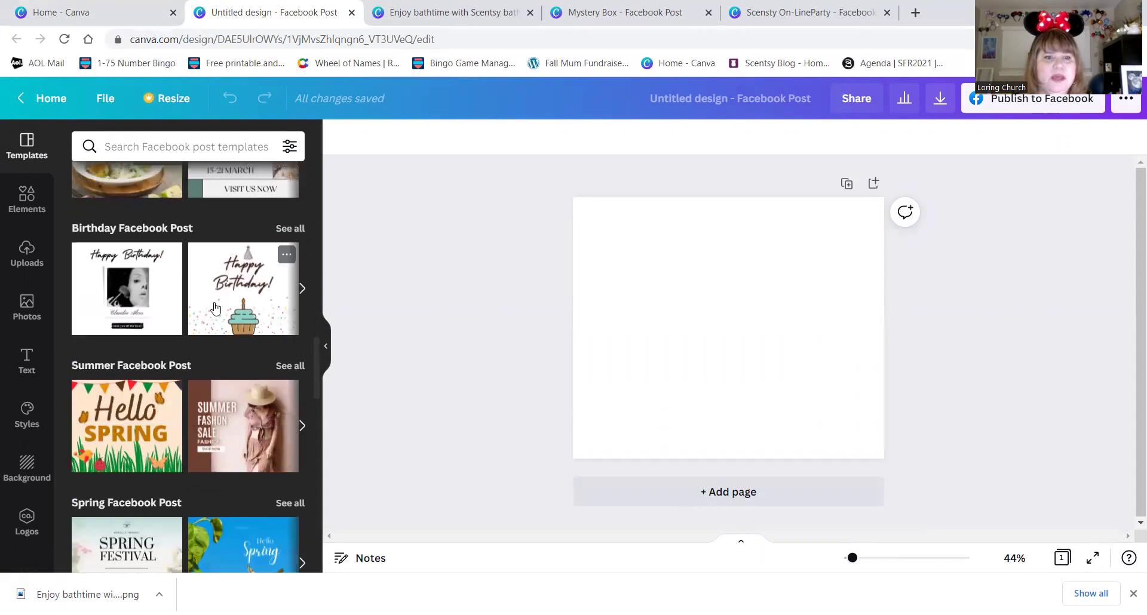
scroll(179, 282, down, 1)
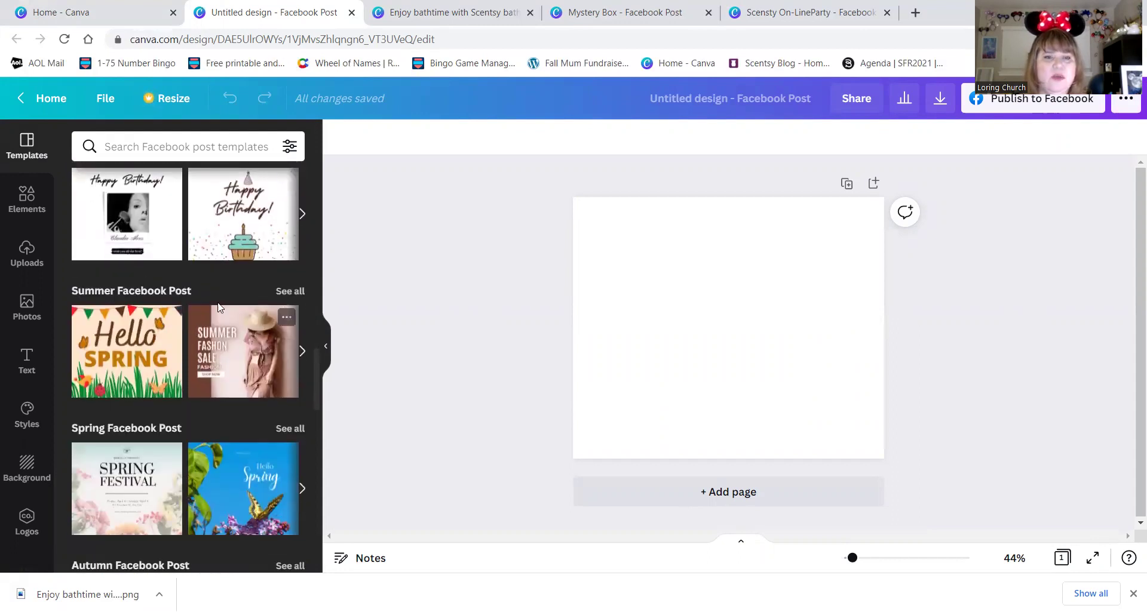
click(291, 429)
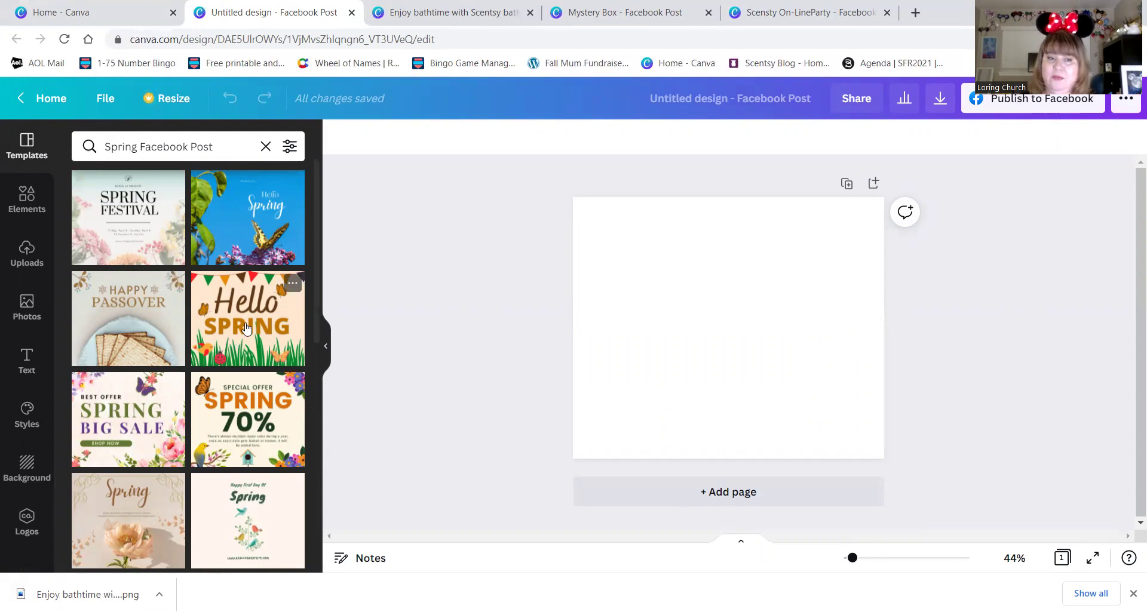
Apply the Hello Spring template and replace 'Hello' with 'Enjoy Bathtime with Scentsy bath products'.
click(239, 335)
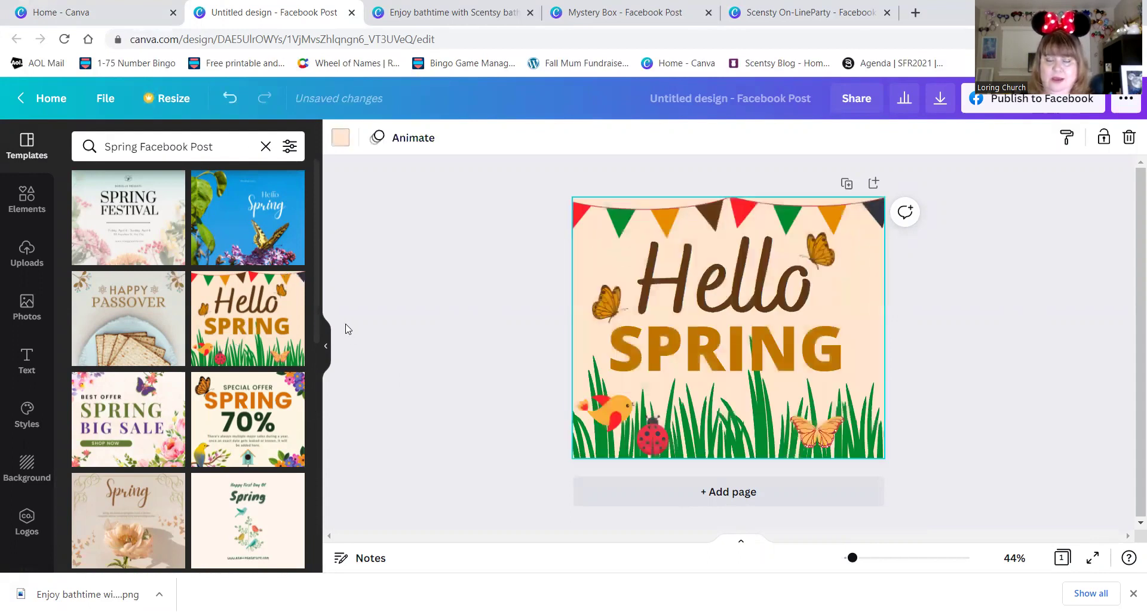
double_click(751, 289)
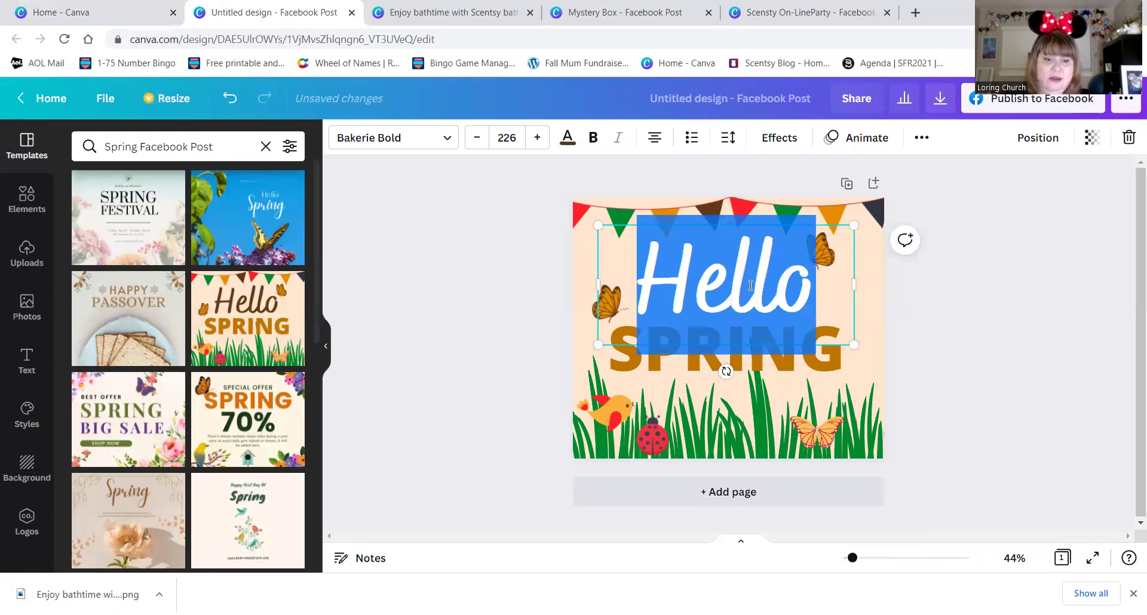
text(Enjo)
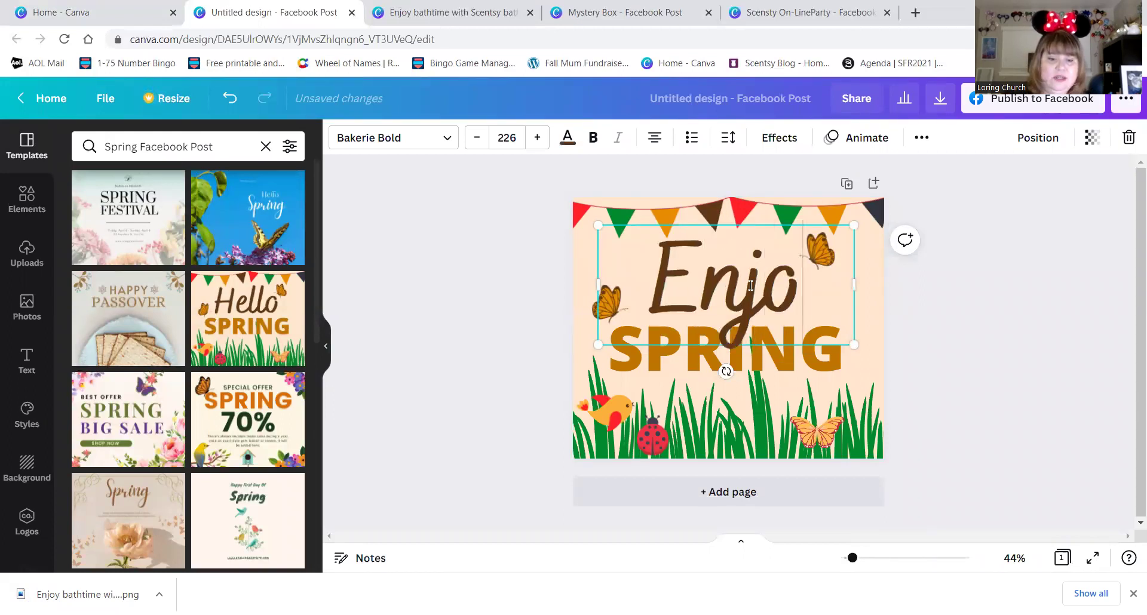
text(y Ba)
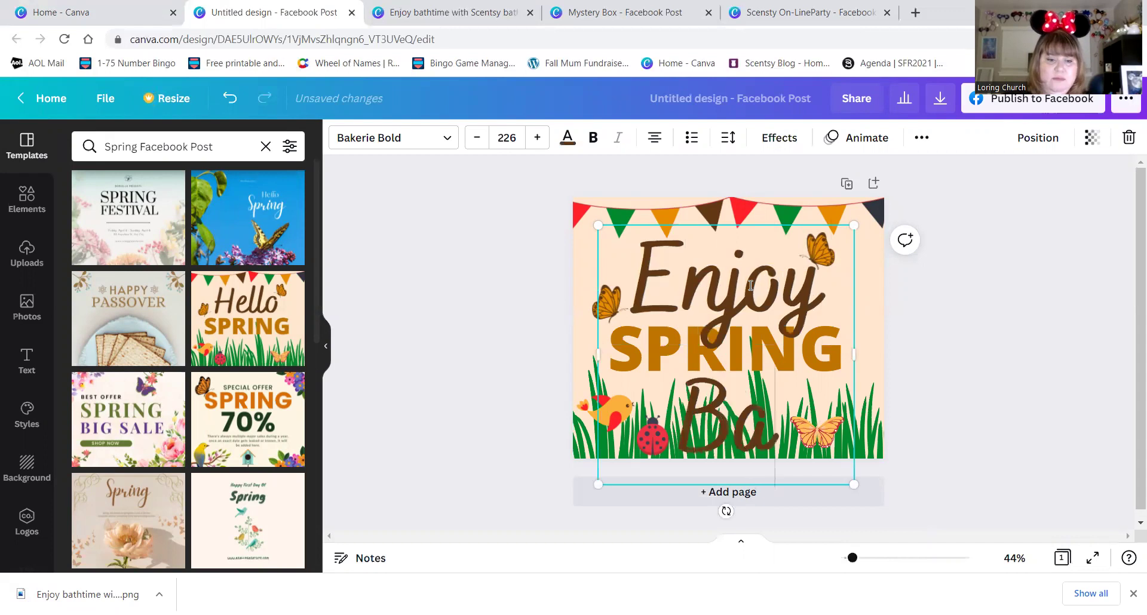
text(thtime with Sc)
text(ents y)
text( B)
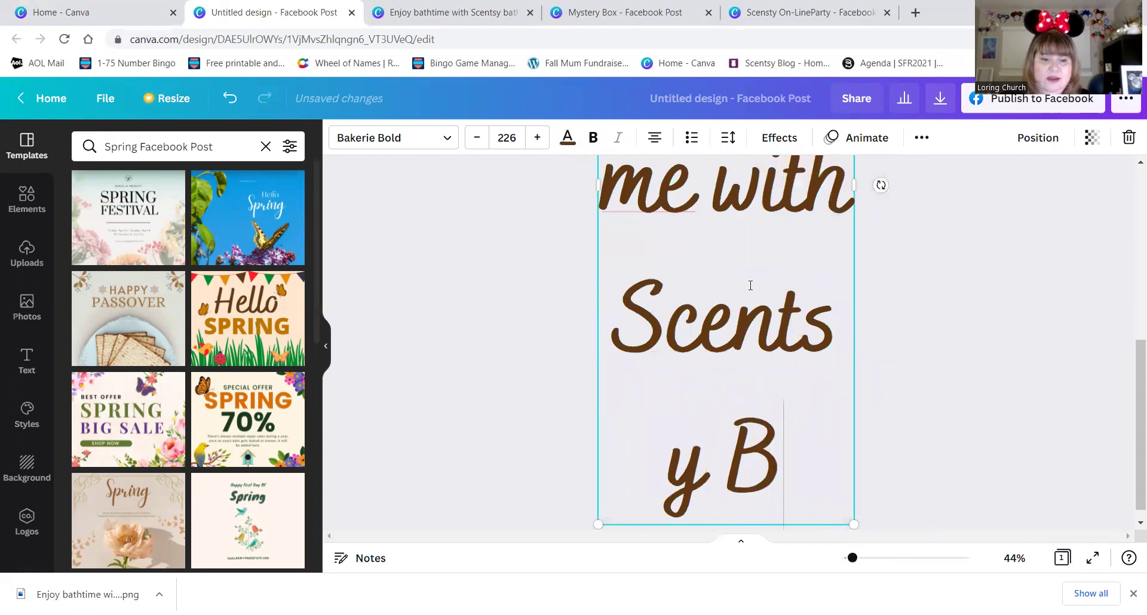
key(BackSpace)
text(bath pro)
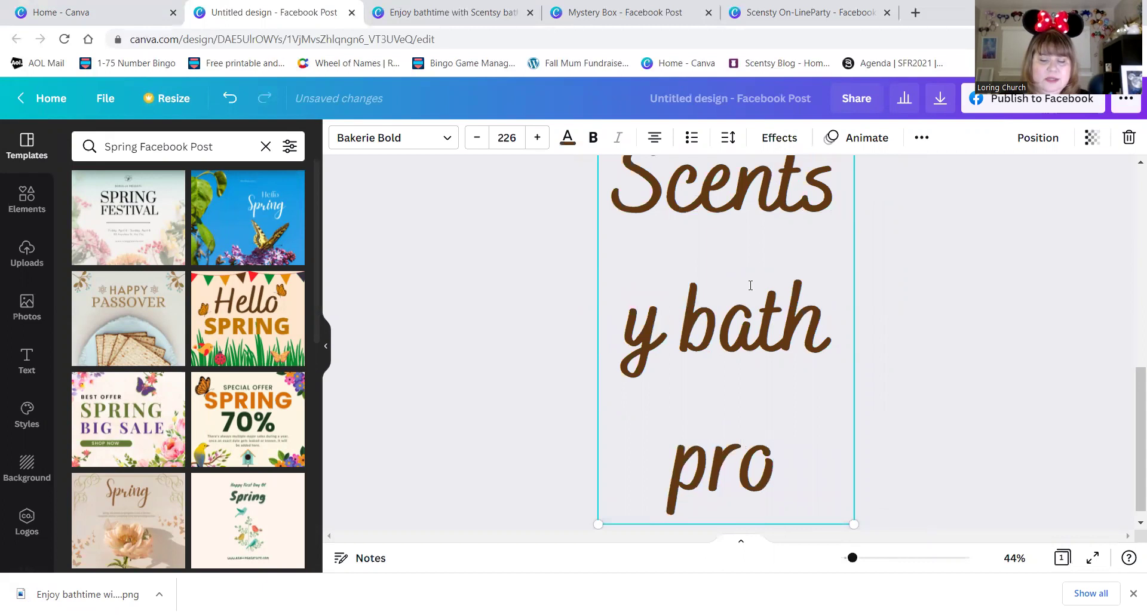
text(ducts)
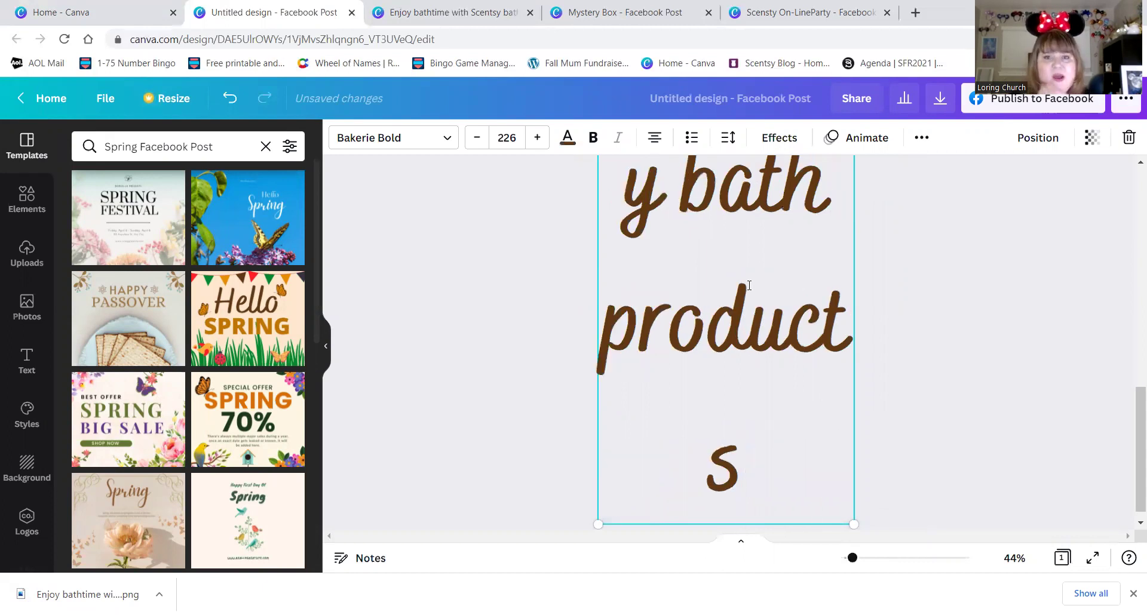
Set the headline to size 50, move the butterfly top-right, and remove the SPRING text.
click(509, 139)
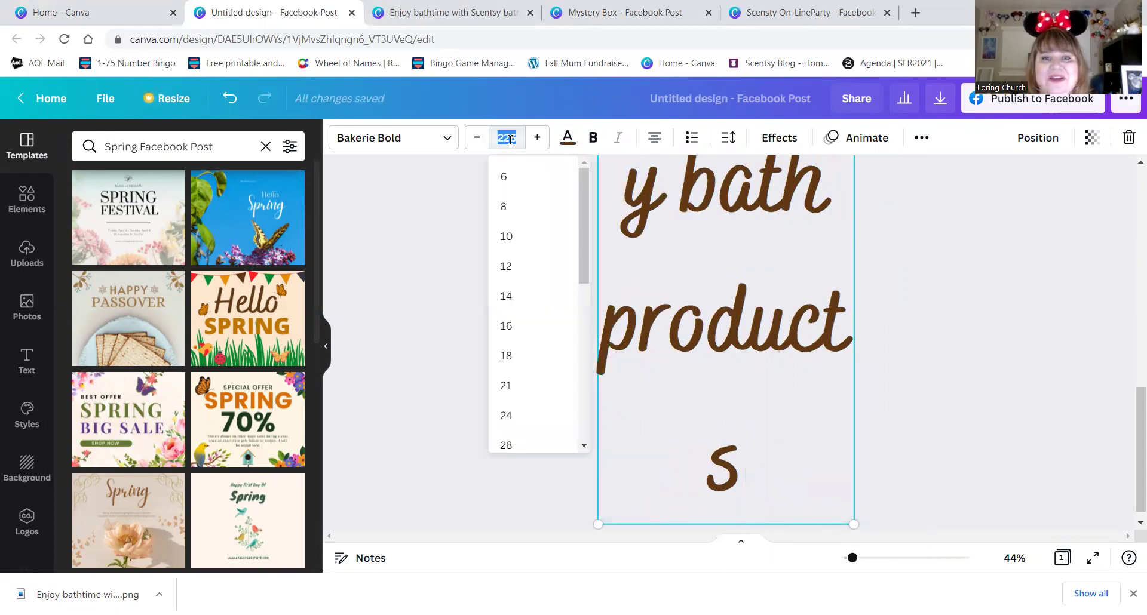
text(50)
key(Return)
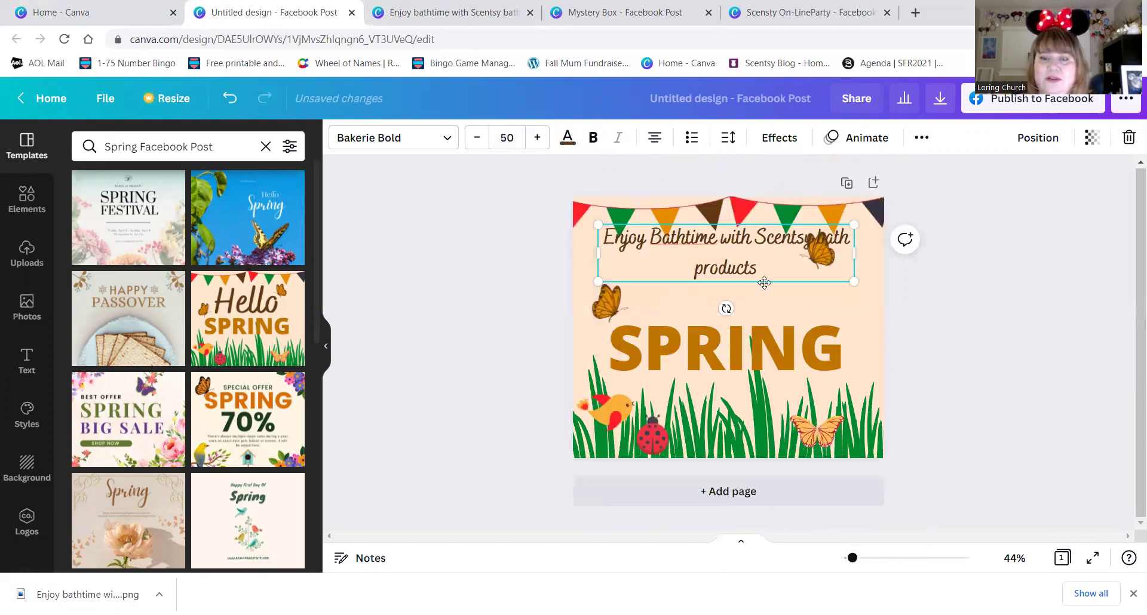
drag(764, 281, 767, 300)
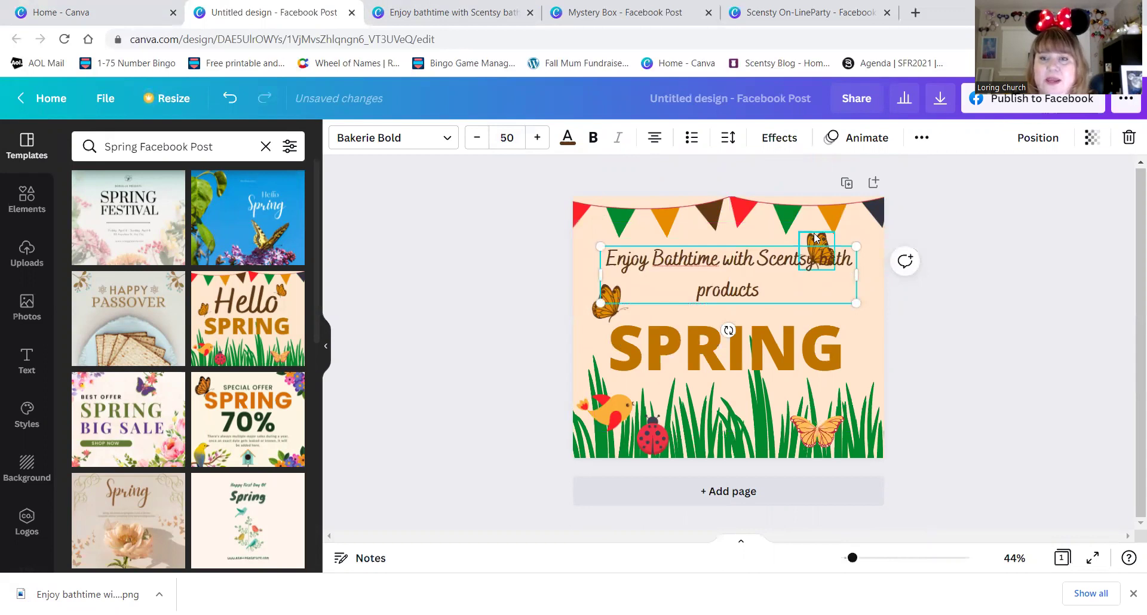
drag(818, 240, 860, 227)
click(803, 326)
drag(760, 336, 382, 410)
Add the body-butter jar and shower-gel bottle images from Uploads, sized and placed side by side.
click(30, 268)
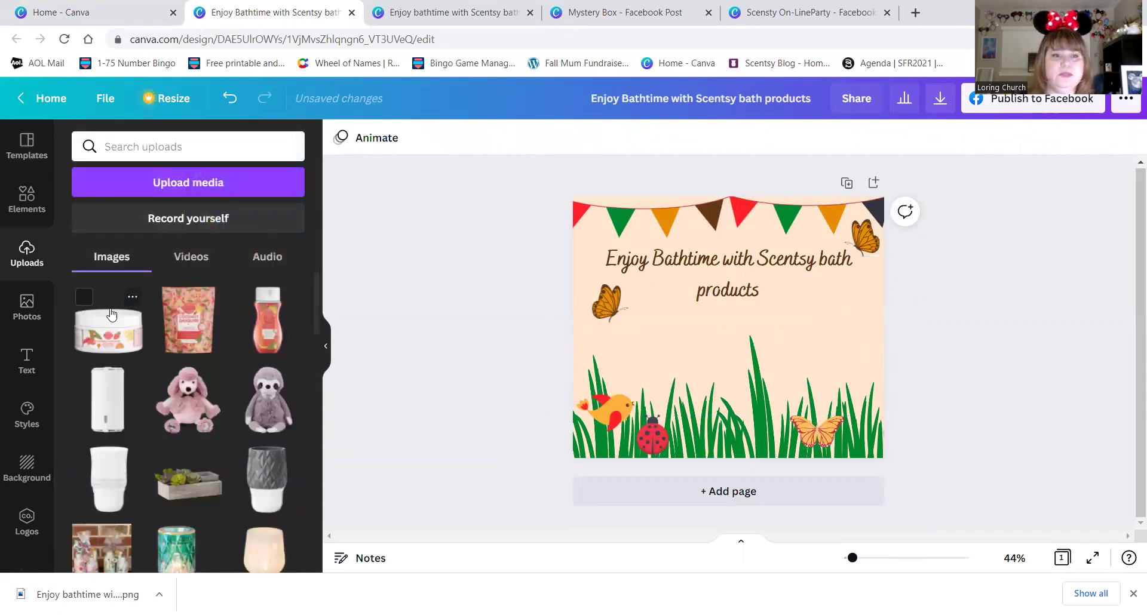
drag(114, 315, 694, 359)
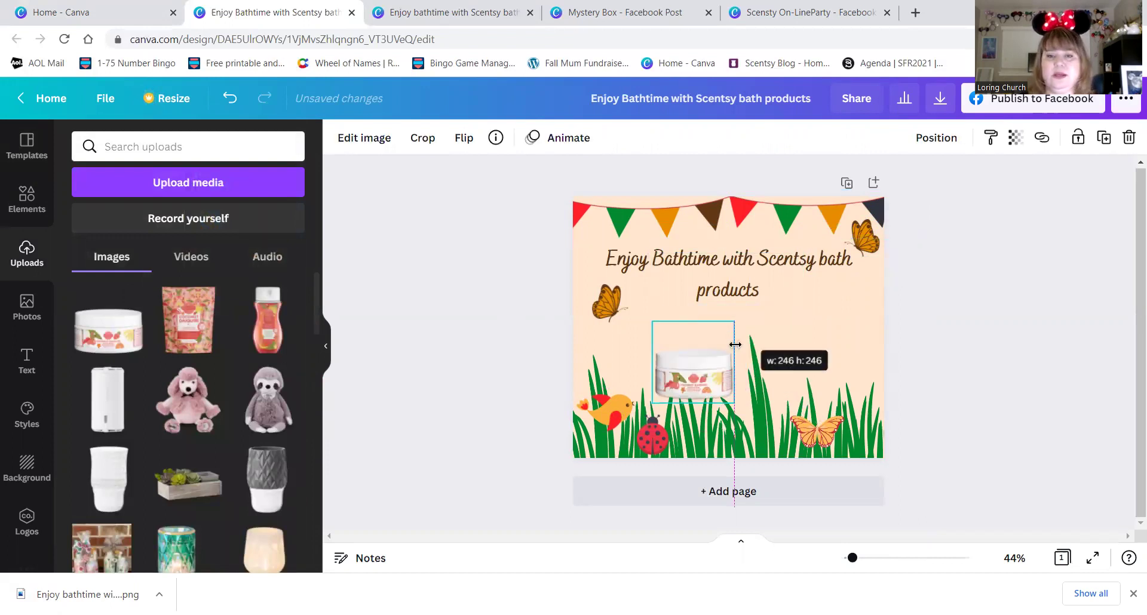
drag(777, 381, 831, 363)
click(272, 329)
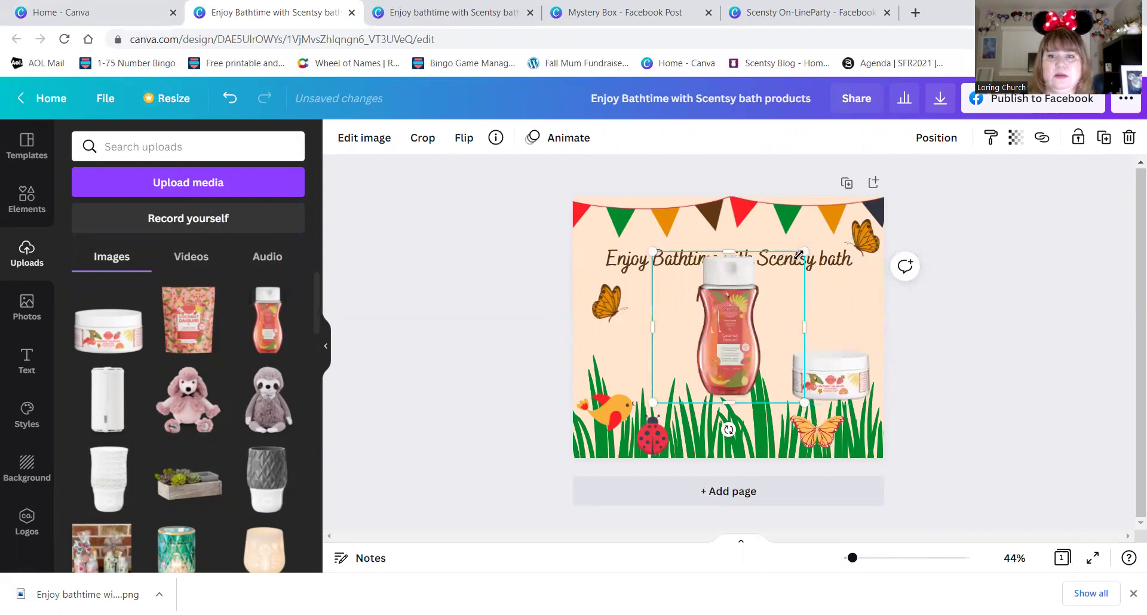
drag(749, 307, 741, 325)
drag(699, 383, 722, 390)
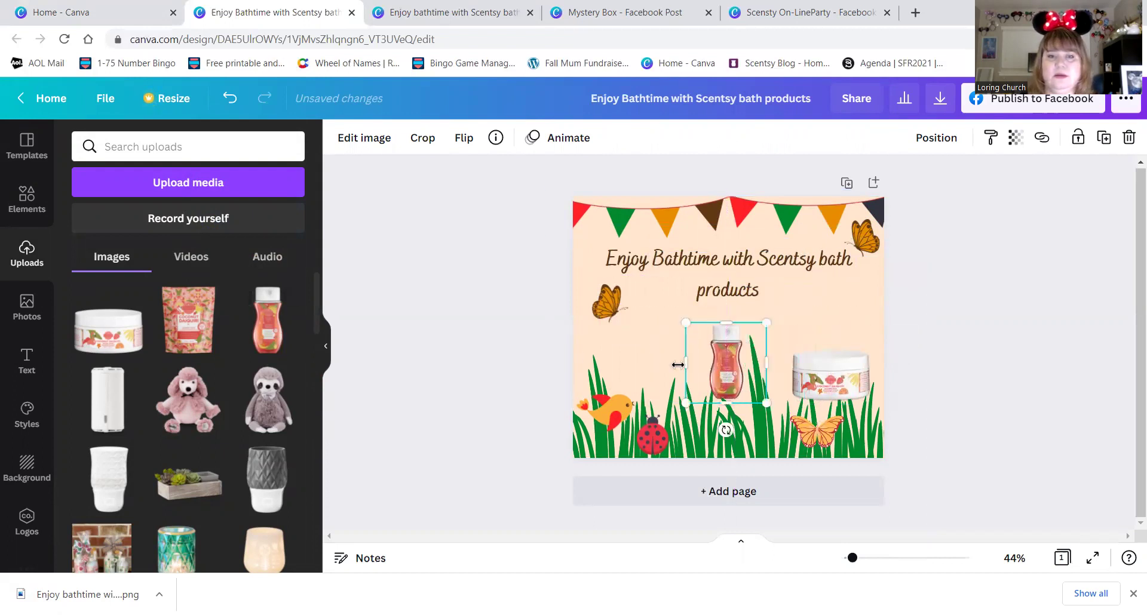
Add the Coconut Daiquiri bag image, enlarge it, and place it left of the bottle.
click(189, 322)
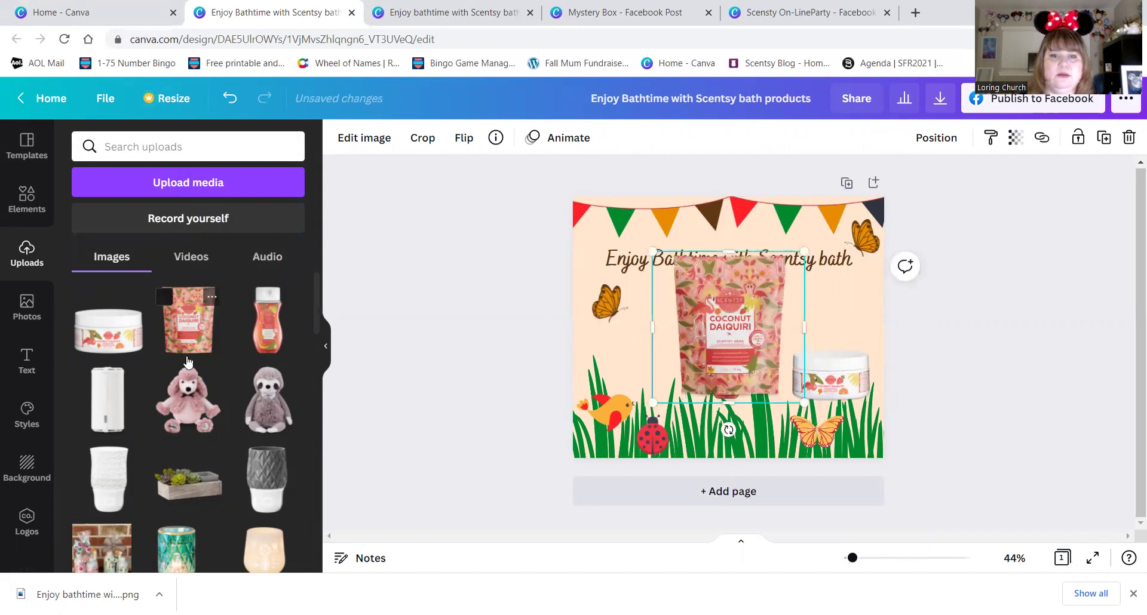
drag(781, 277, 717, 339)
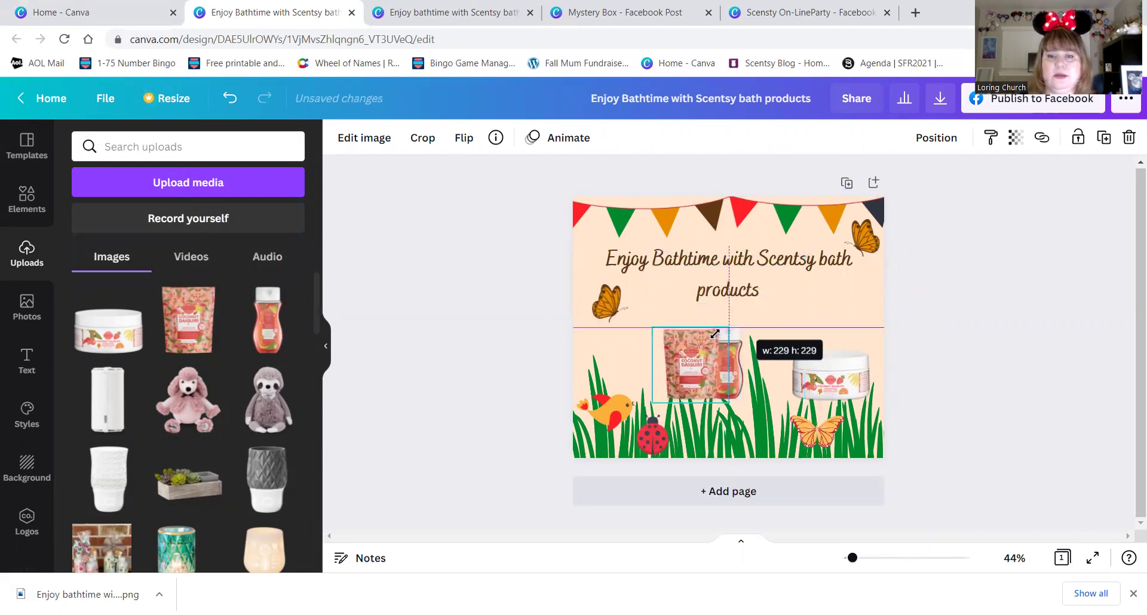
drag(664, 363, 633, 348)
drag(696, 322, 699, 311)
drag(609, 302, 589, 240)
click(679, 378)
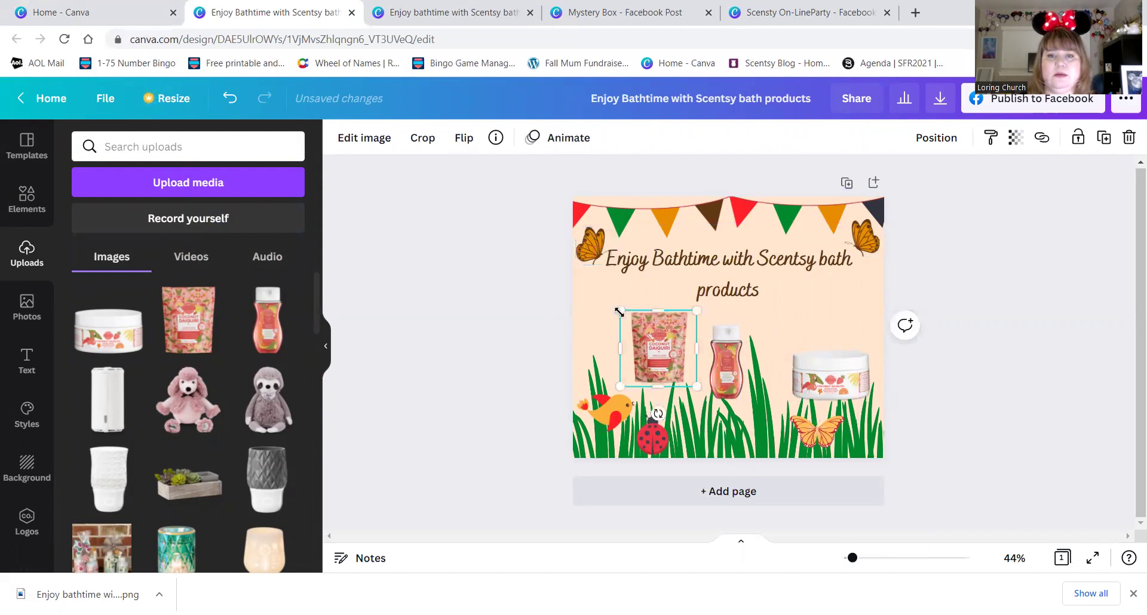
drag(619, 312, 601, 288)
drag(649, 355, 626, 347)
Line up the bag, bottle and jar in a row beneath the headline, lowering the headline slightly.
drag(722, 377, 684, 361)
drag(811, 389, 797, 358)
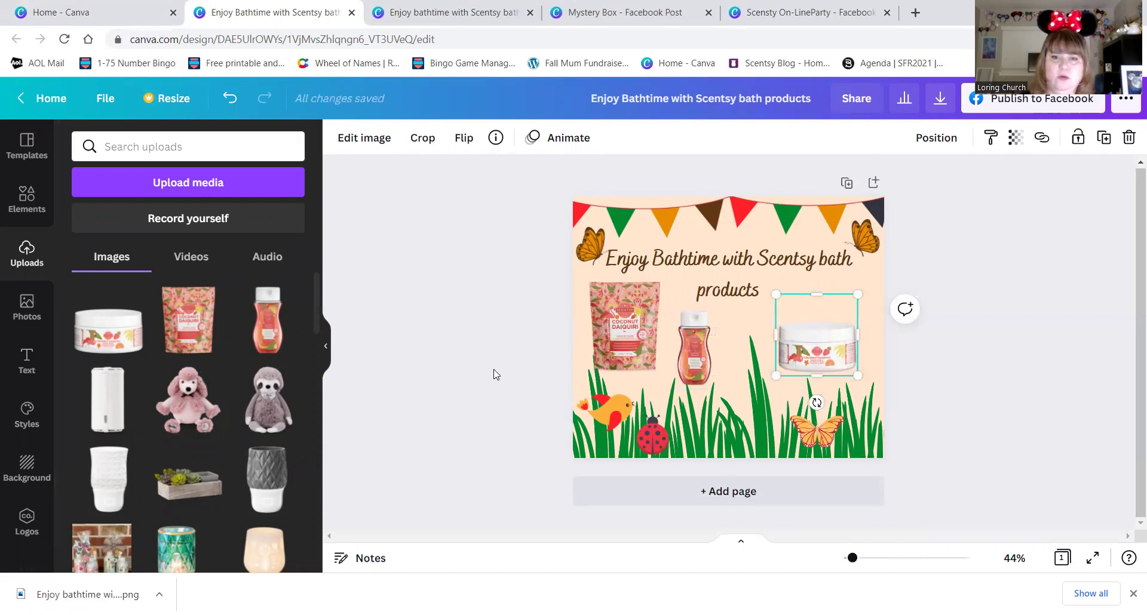
drag(703, 361, 734, 378)
drag(624, 342, 642, 363)
drag(815, 348, 816, 362)
drag(733, 301, 733, 321)
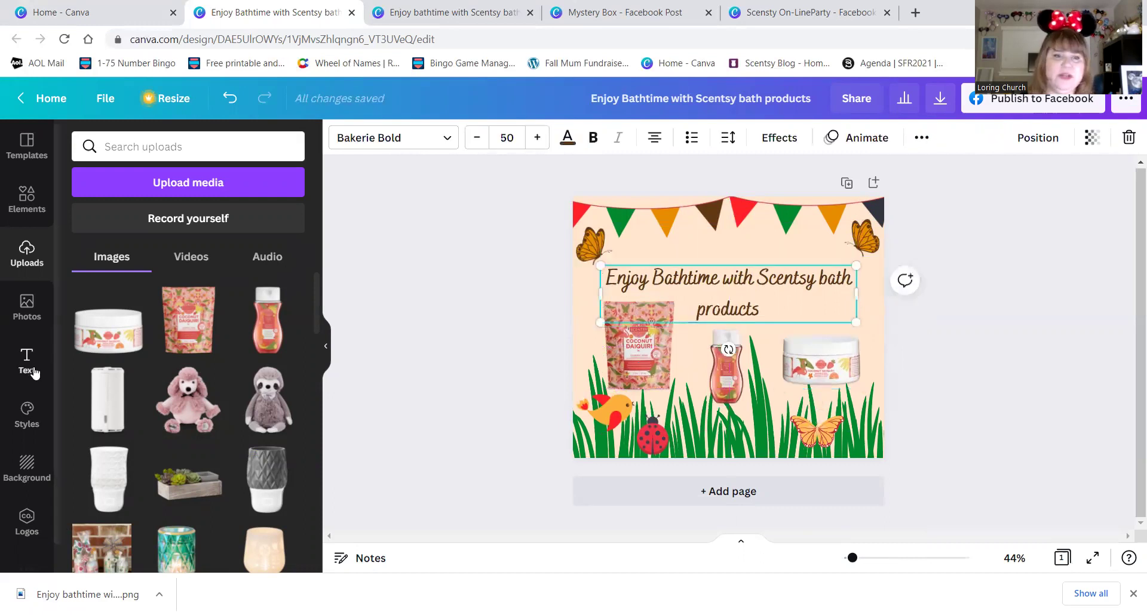
Add the second Scentsy logo, shrunk small and centred above the headline.
click(22, 528)
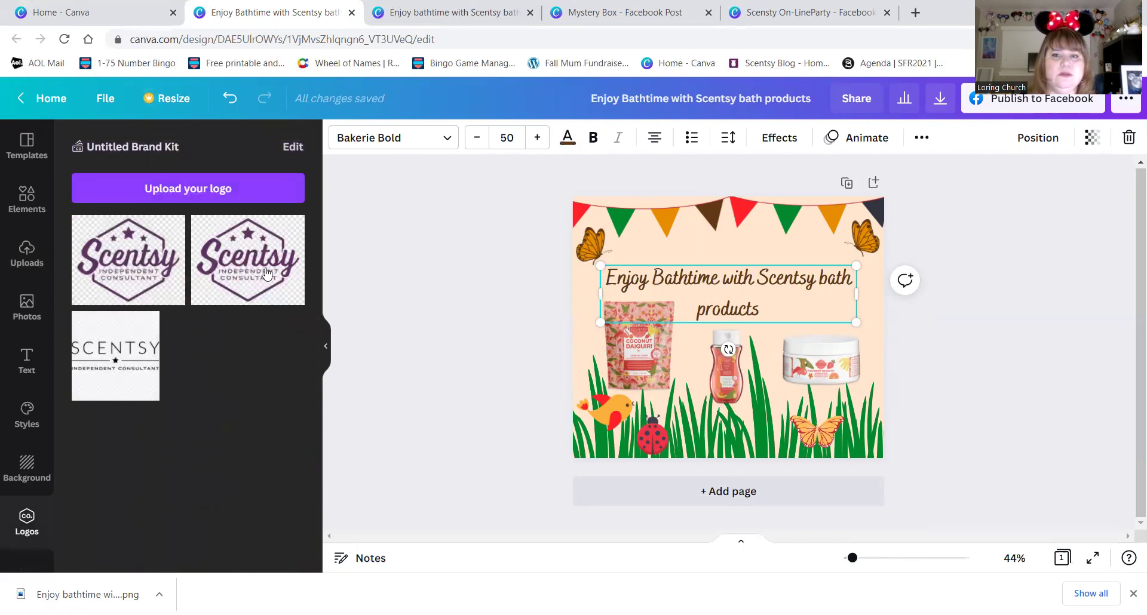
click(265, 275)
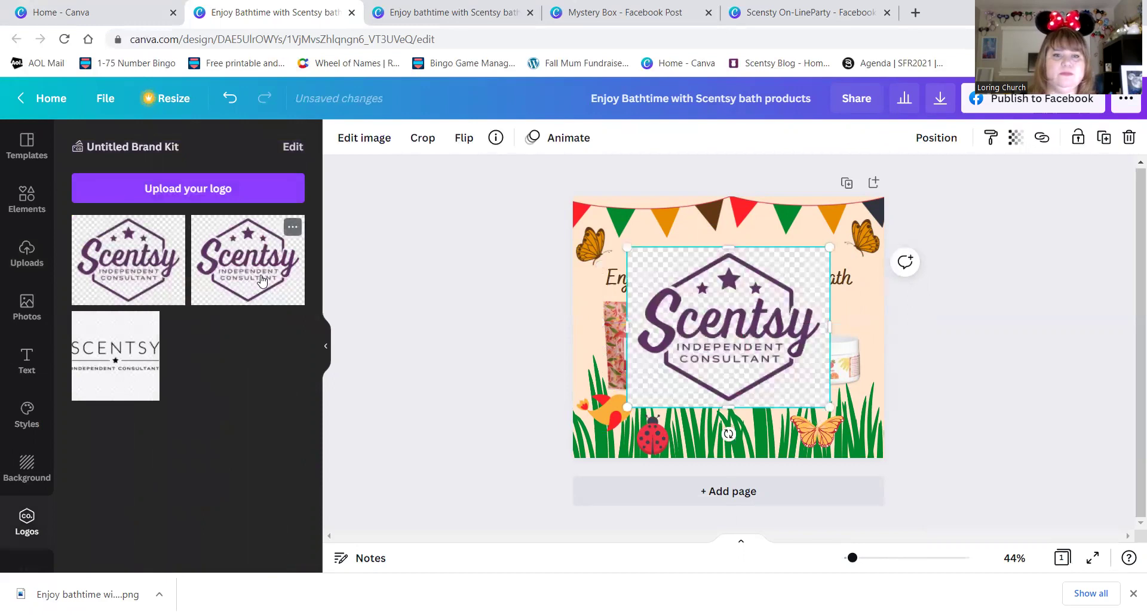
click(339, 140)
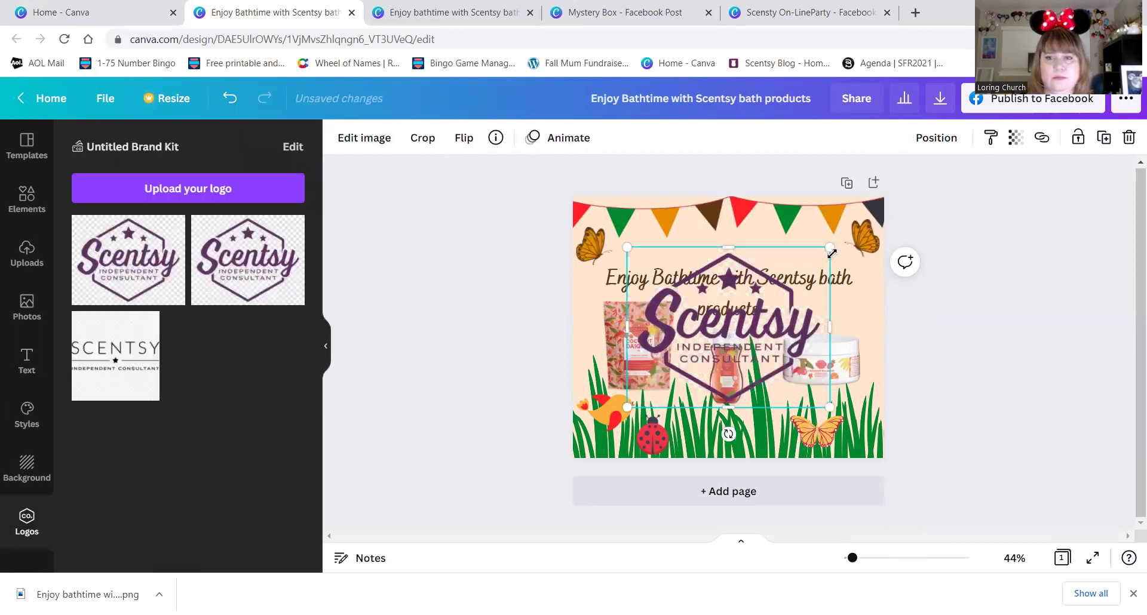
drag(829, 261, 756, 338)
drag(671, 365, 736, 261)
drag(781, 220, 720, 244)
click(1018, 385)
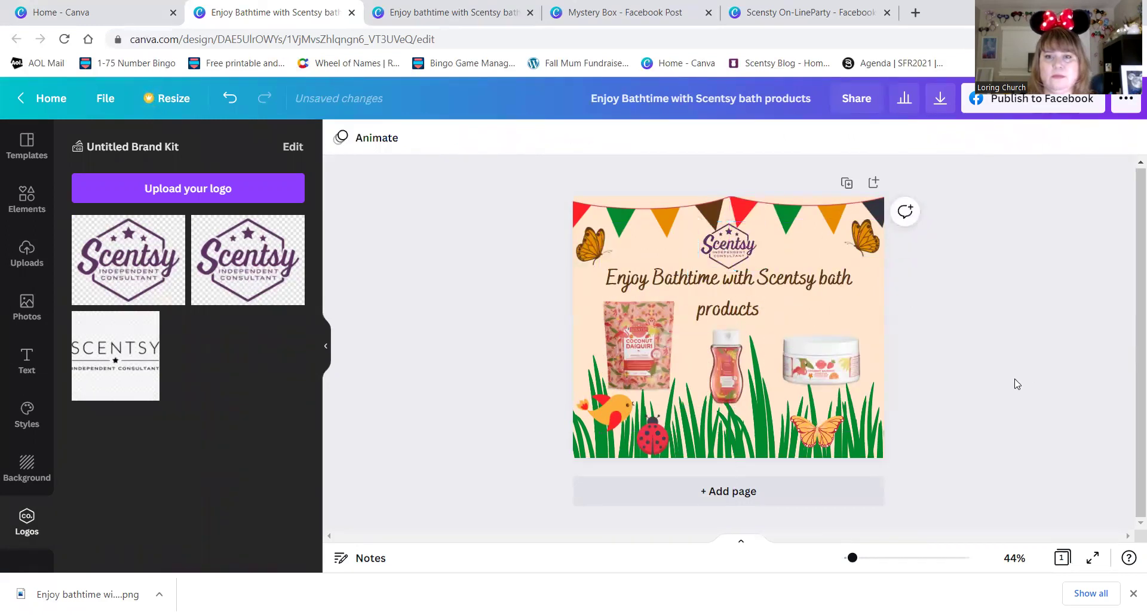
Shift the left bunting piece along the top slightly left.
click(635, 227)
drag(634, 218, 626, 218)
click(489, 332)
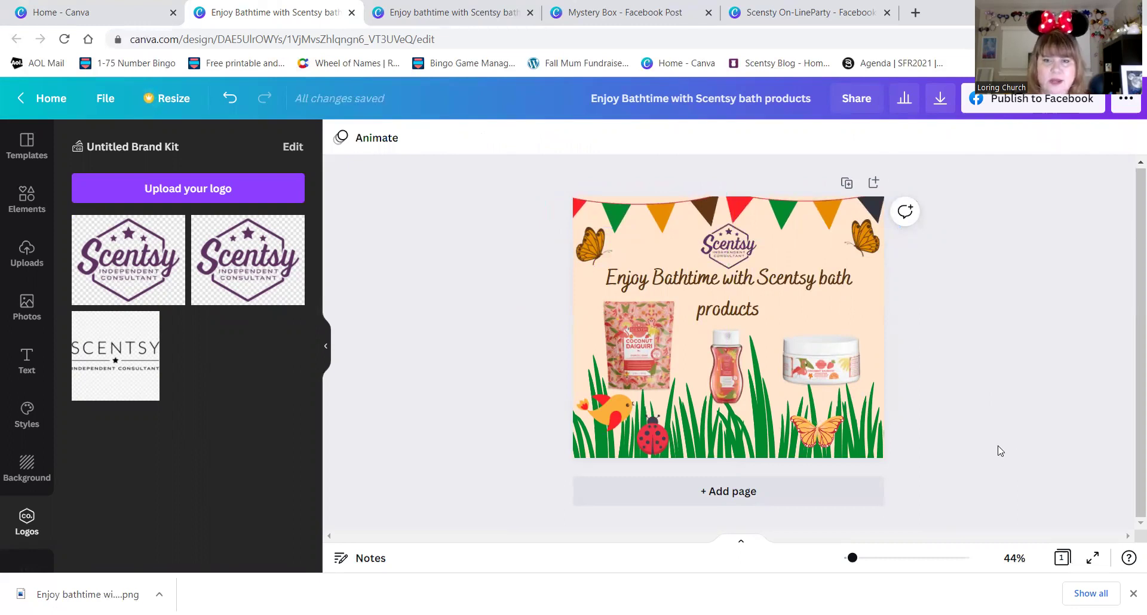
Show the Spring Facebook Post template results again beside the finished bathtime post.
click(27, 147)
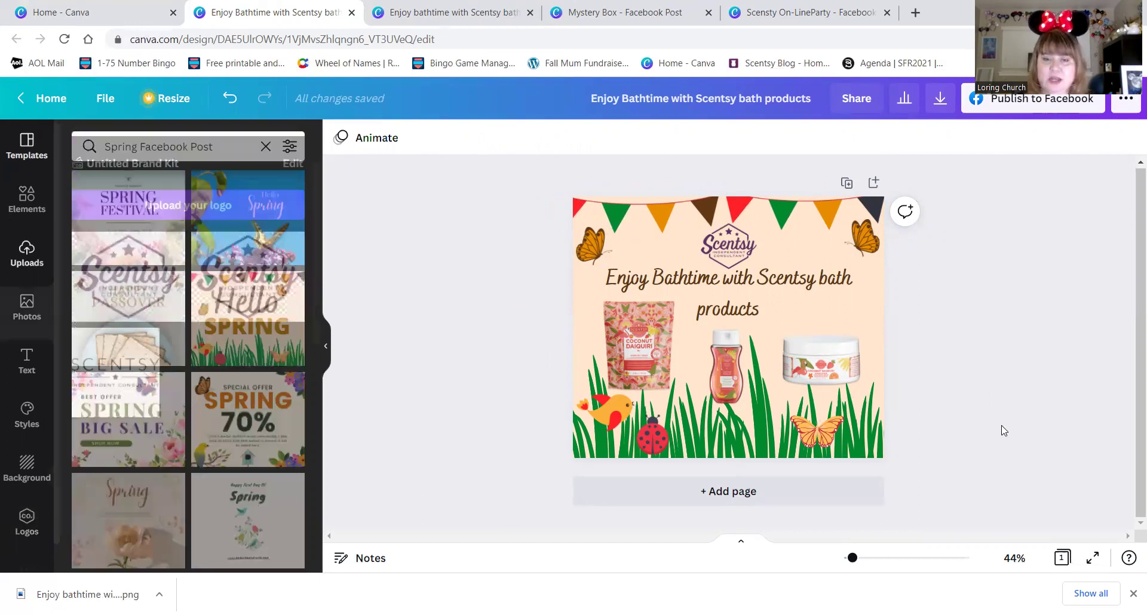